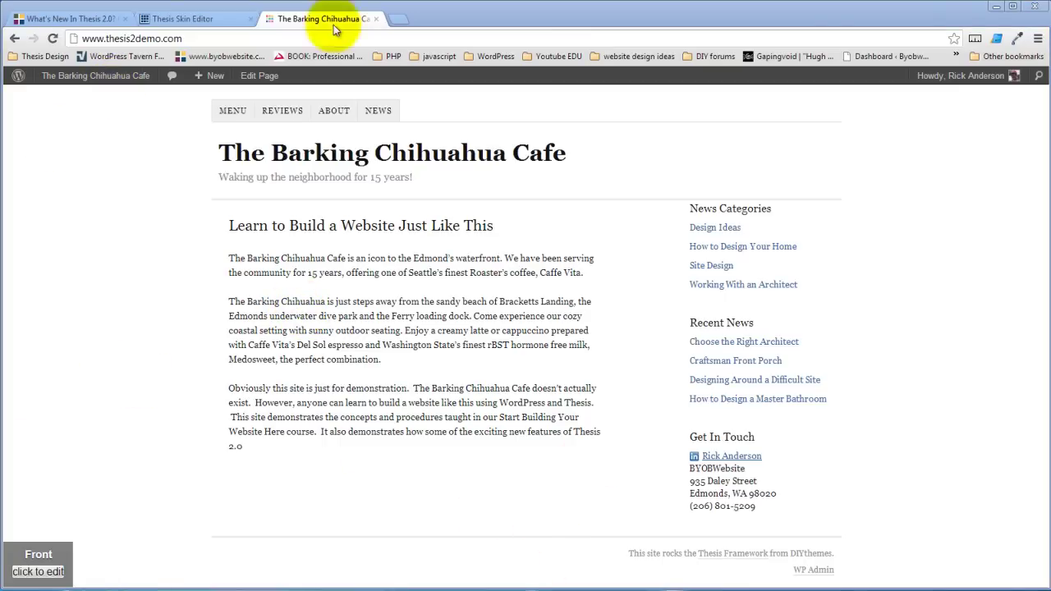
- Show the Page template's HTML layout in the Thesis Skin Editor, with its Container, Header and Footer boxes
{"action": "left_click", "coordinate": [200, 21]}
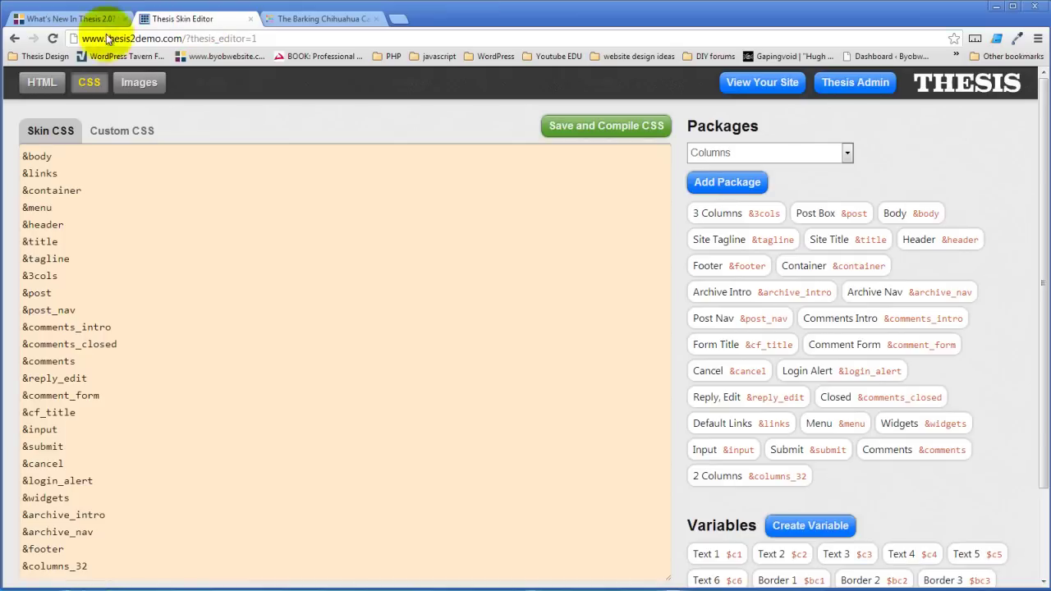
{"action": "left_click", "coordinate": [42, 82]}
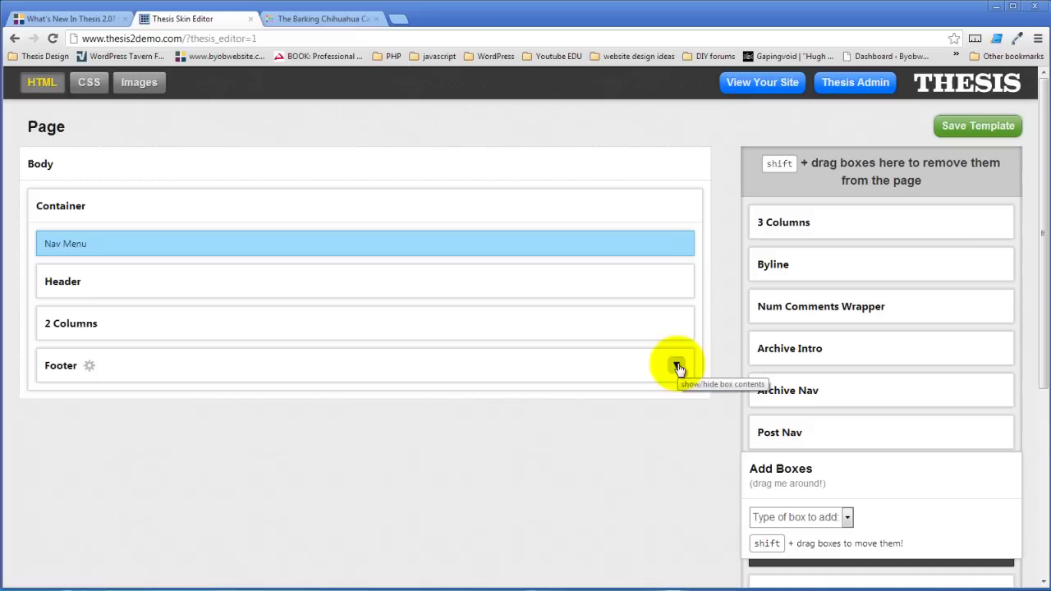
- Expand the Footer and add a new Container box
{"action": "left_click", "coordinate": [677, 367]}
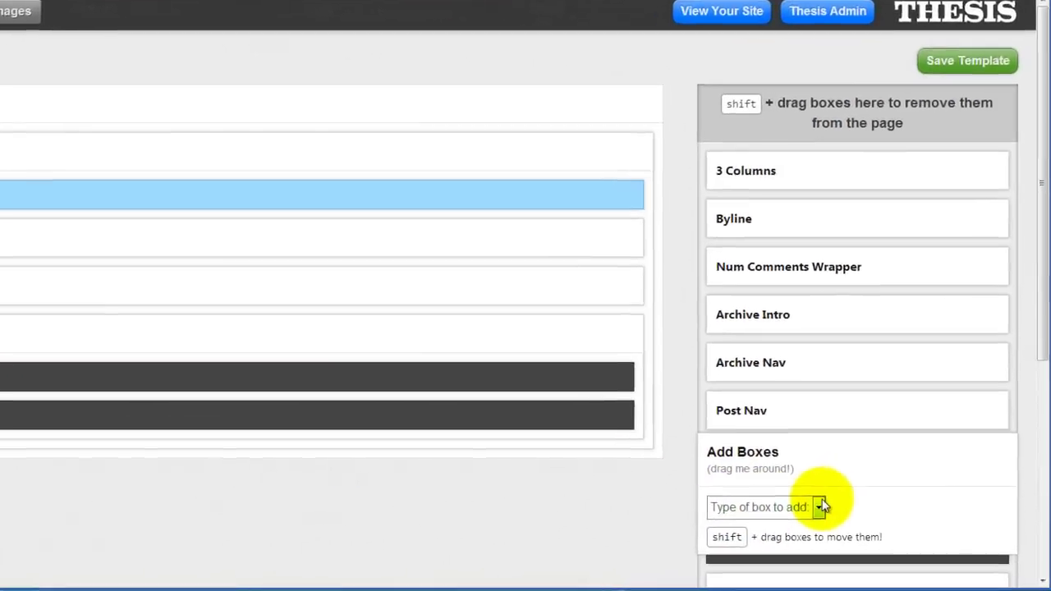
{"action": "left_click", "coordinate": [847, 517]}
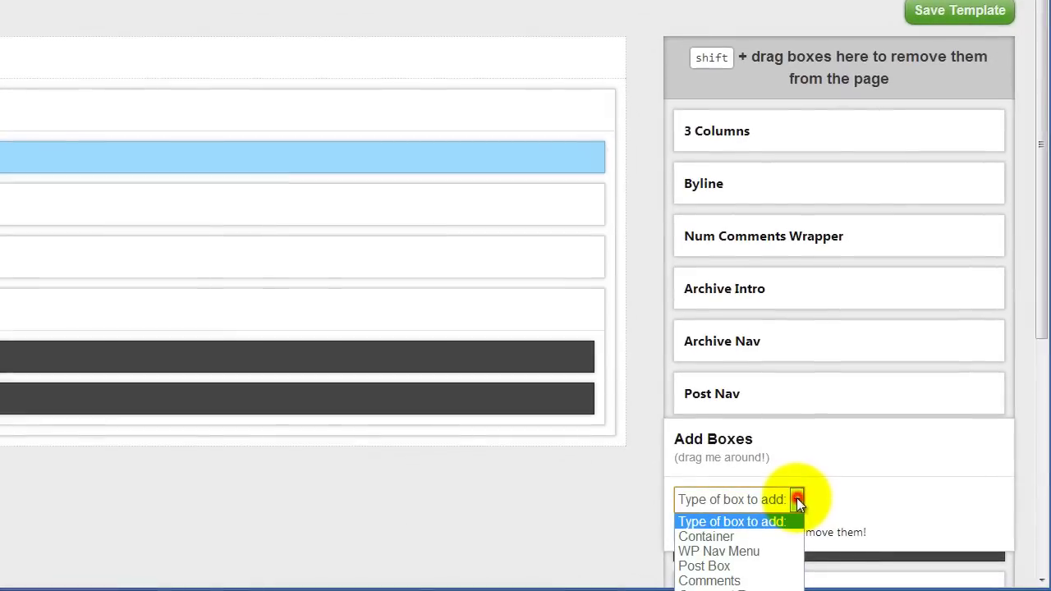
{"action": "left_click", "coordinate": [714, 537]}
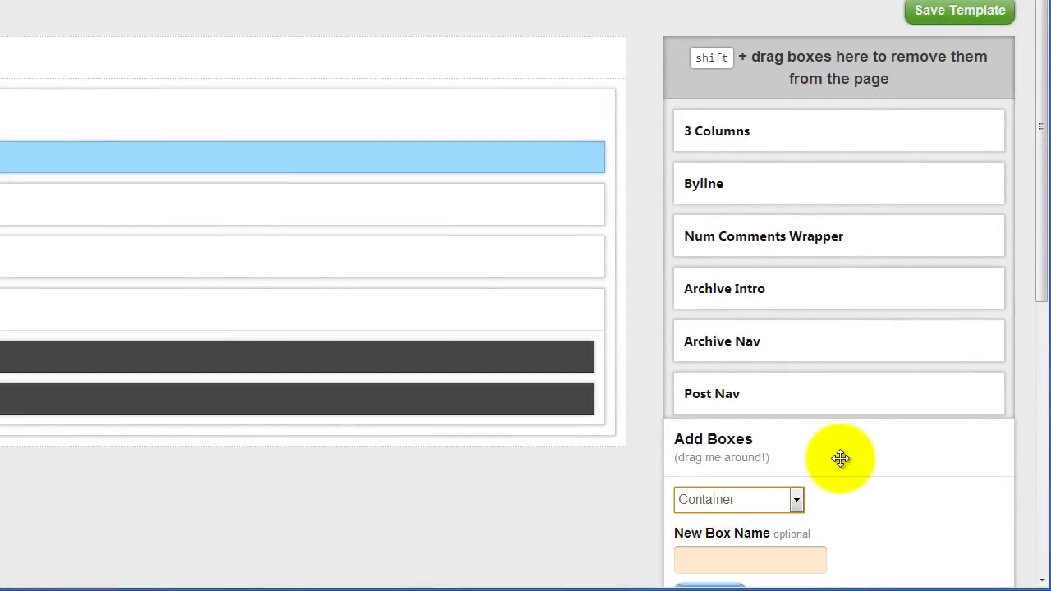
{"action": "scroll", "coordinate": [822, 429], "scroll_direction": "down", "scroll_amount": 2}
{"action": "left_click", "coordinate": [770, 397]}
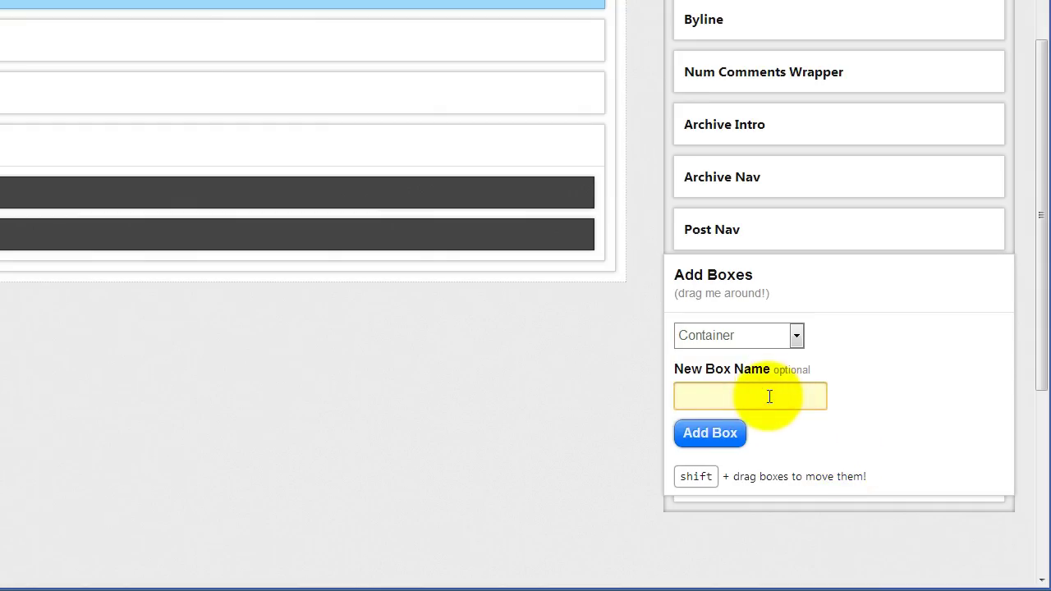
{"action": "key", "text": "Return"}
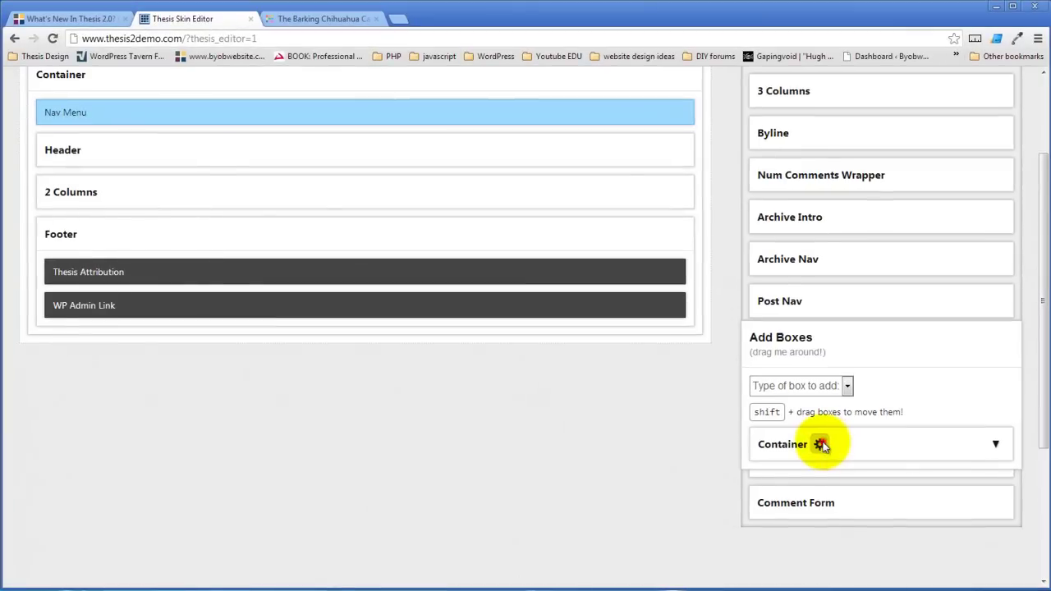
- Rename the new container to 'Footer Widgets' in its options
{"action": "left_click", "coordinate": [822, 444]}
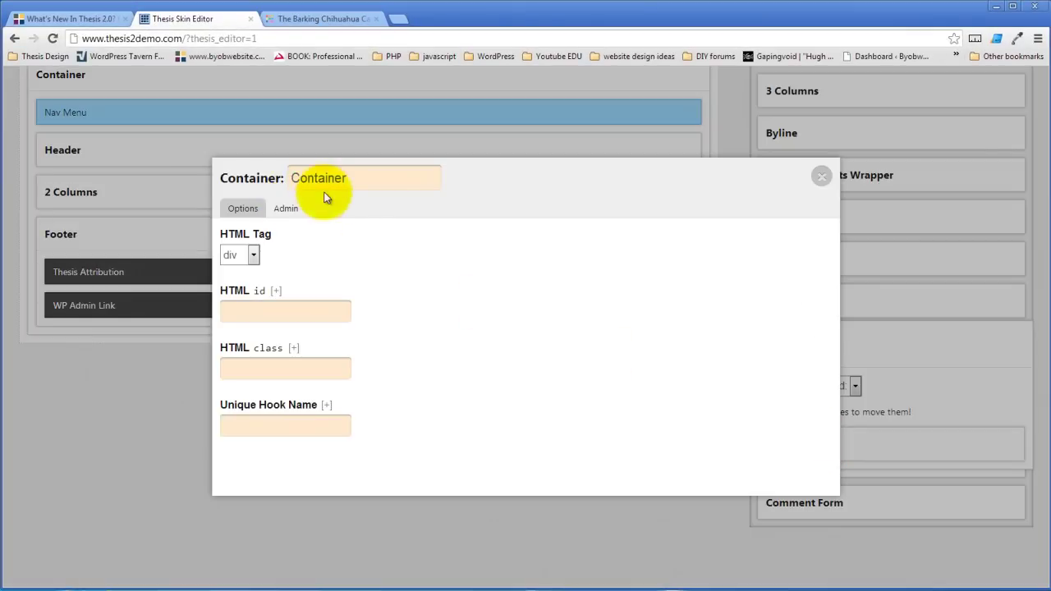
{"action": "left_click_drag", "start_coordinate": [373, 181], "coordinate": [239, 174]}
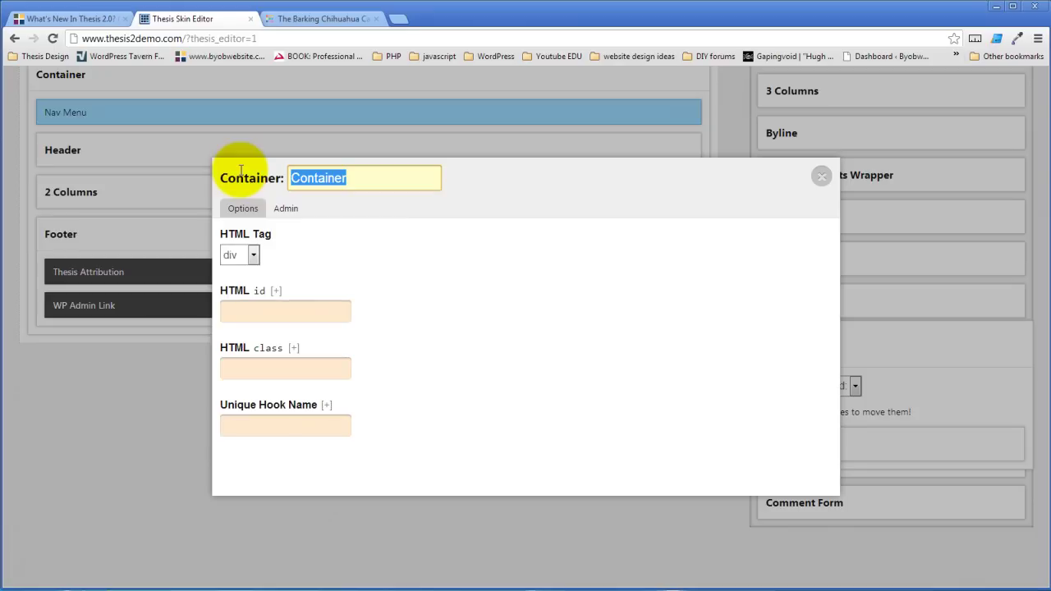
{"action": "type", "text": "F"}
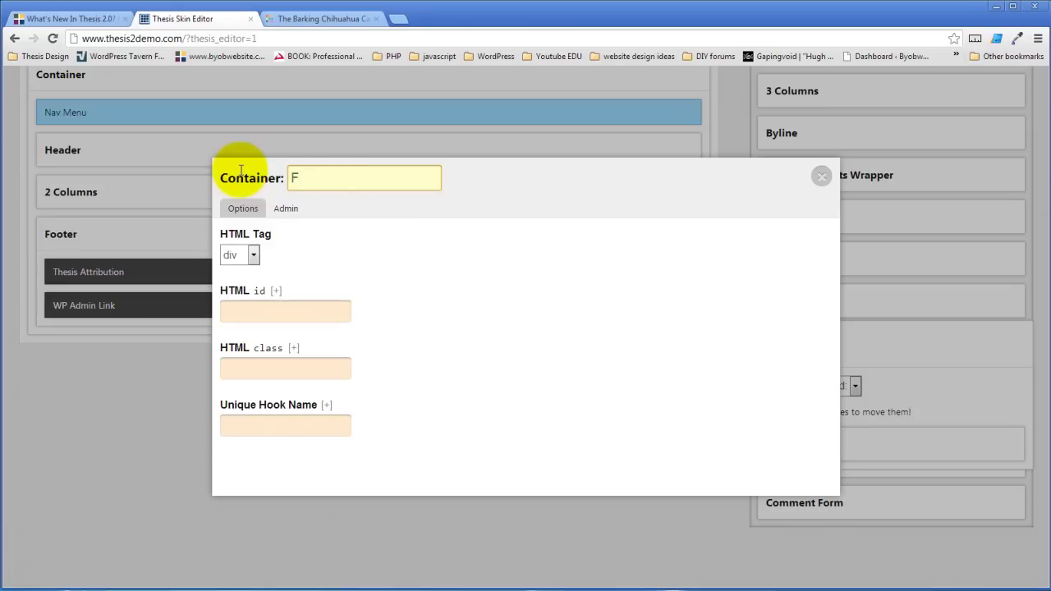
{"action": "type", "text": "oo"}
{"action": "key", "text": "BackSpace"}
{"action": "key", "text": "BackSpace"}
{"action": "type", "text": "ooter Wi"}
{"action": "type", "text": "dgets"}
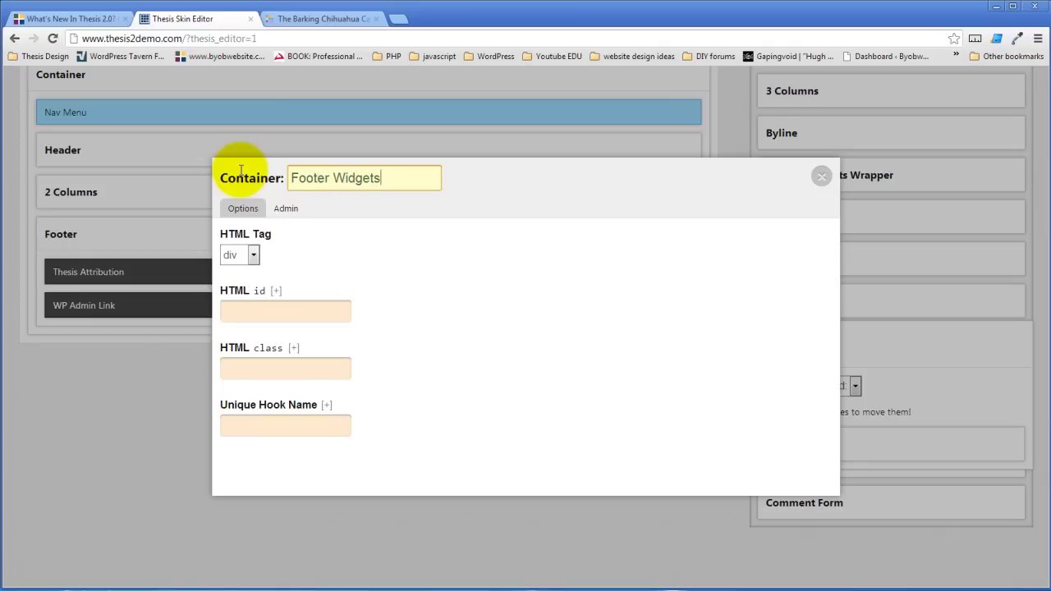
{"action": "left_click", "coordinate": [246, 370]}
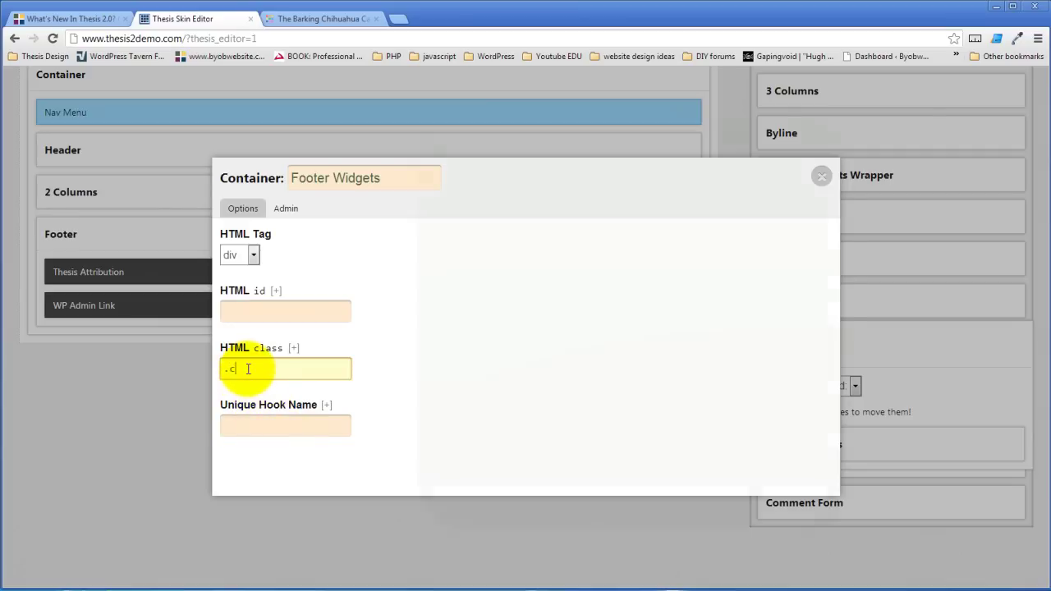
- Give Footer Widgets the class .columns_44 and move it into the Footer, above Thesis Attribution
{"action": "type", "text": "olumn"}
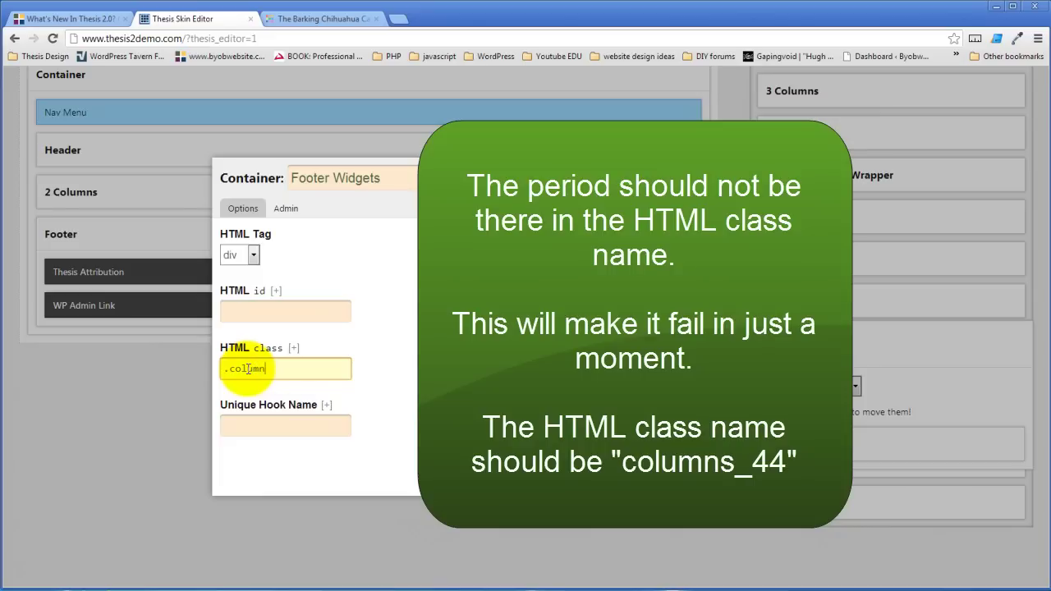
{"action": "type", "text": "s_44"}
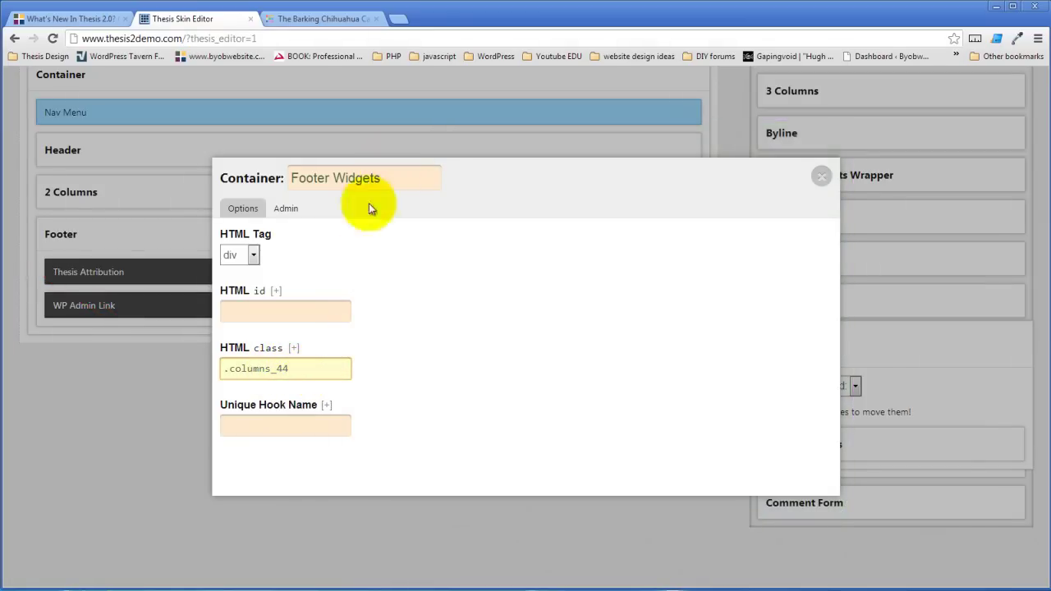
{"action": "left_click", "coordinate": [819, 177]}
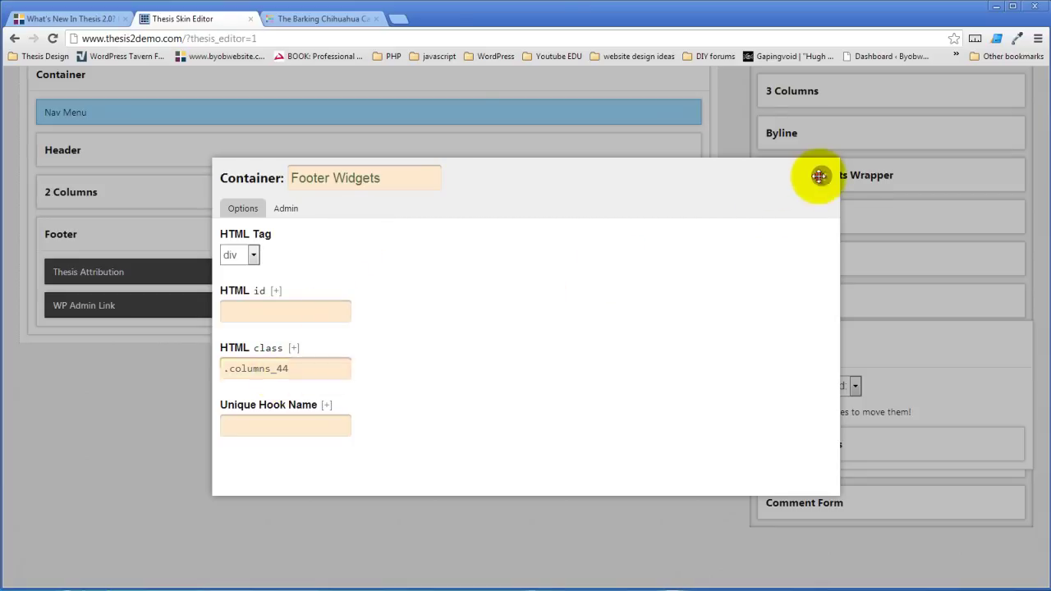
{"action": "mouse_move", "coordinate": [879, 444]}
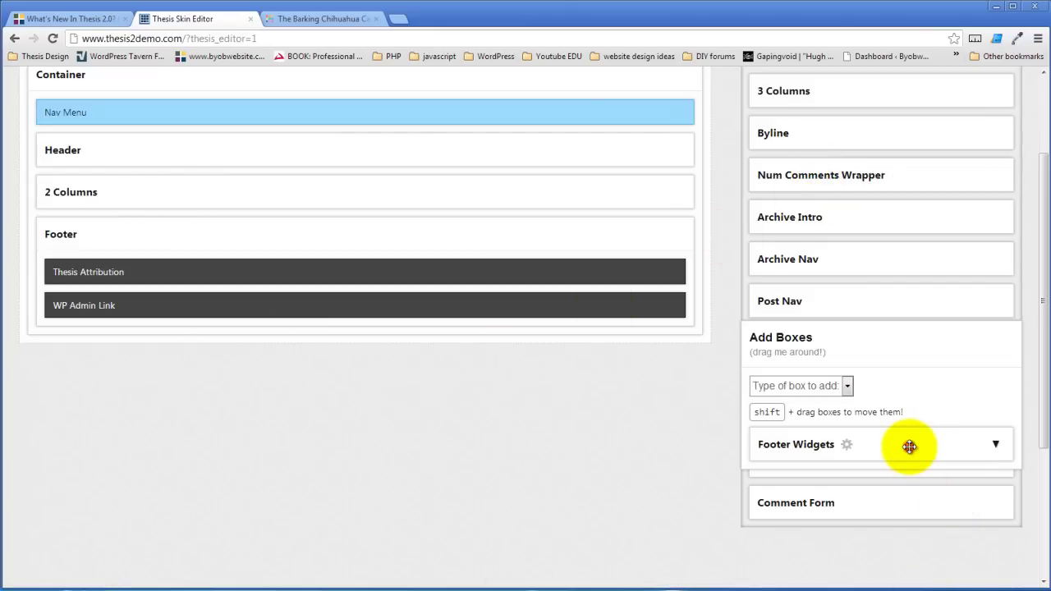
{"action": "left_click_drag", "start_coordinate": [909, 446], "coordinate": [269, 240]}
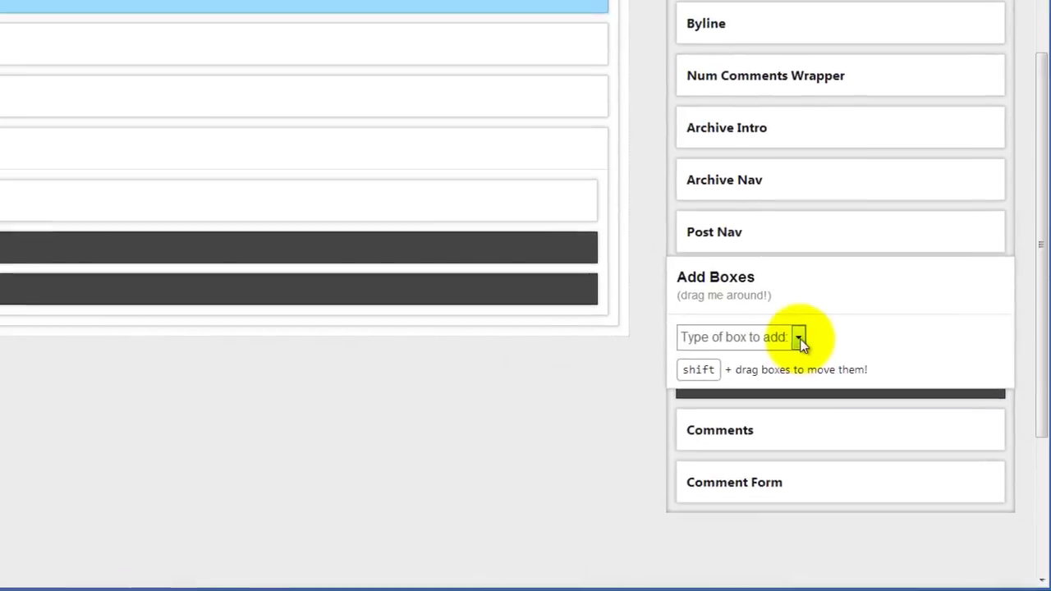
- Add a new Container box named 'Footer Columns 1'
{"action": "left_click", "coordinate": [834, 372]}
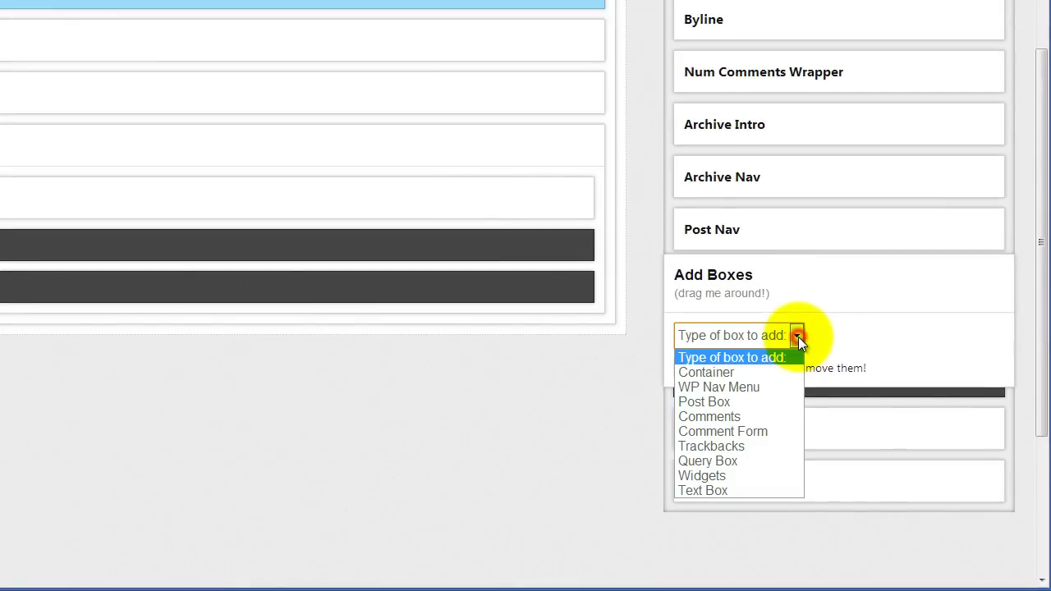
{"action": "left_click", "coordinate": [706, 372]}
{"action": "left_click", "coordinate": [717, 400]}
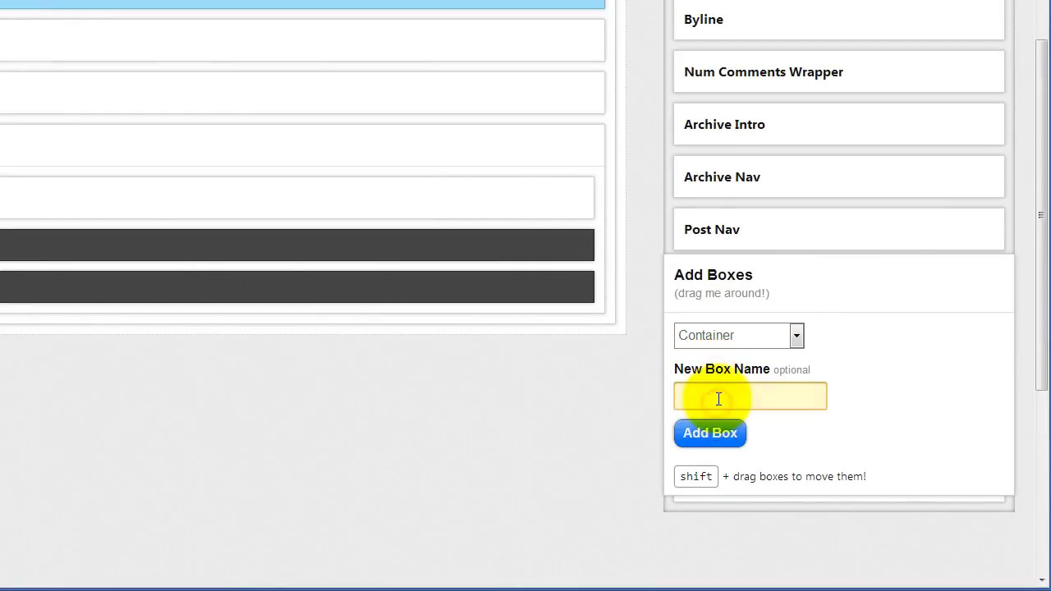
{"action": "type", "text": "Footer Colu"}
{"action": "type", "text": "mns 1"}
{"action": "left_click", "coordinate": [708, 437]}
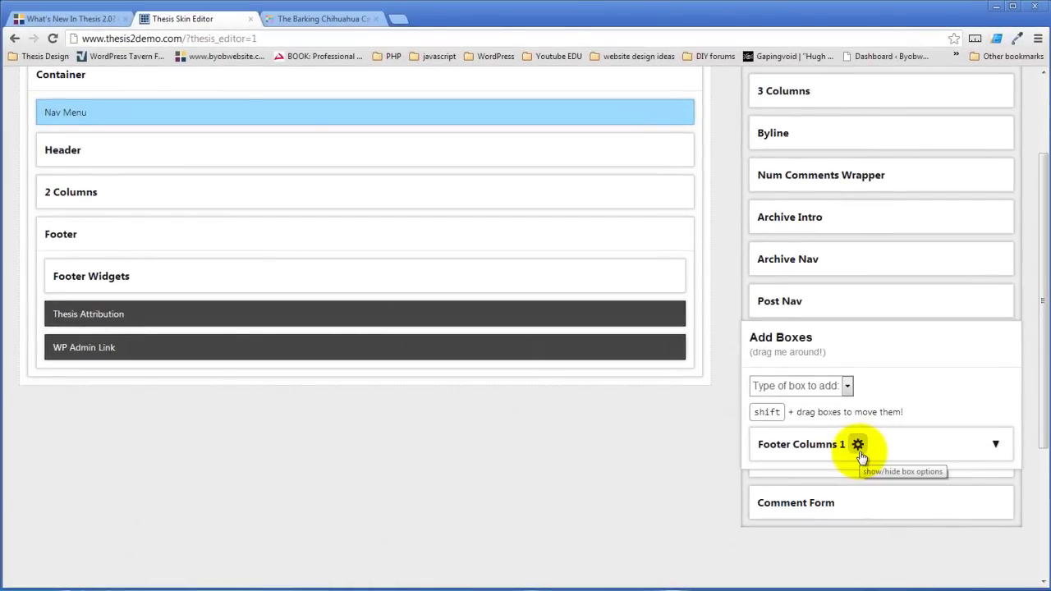
- Set the HTML class of Footer Columns 1 to c1
{"action": "left_click", "coordinate": [858, 448]}
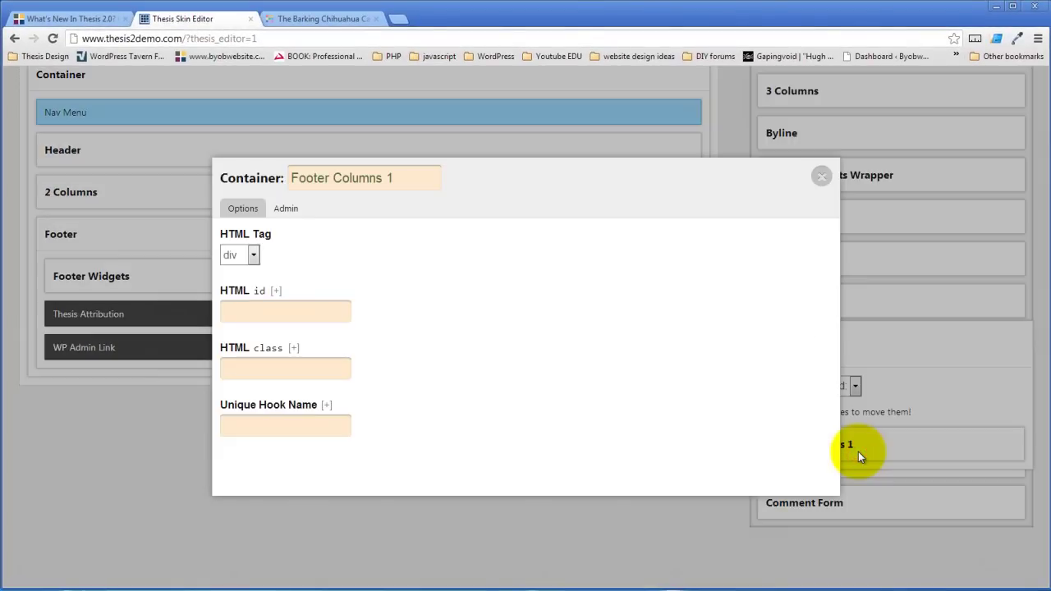
{"action": "left_click", "coordinate": [262, 366]}
{"action": "type", "text": "c1"}
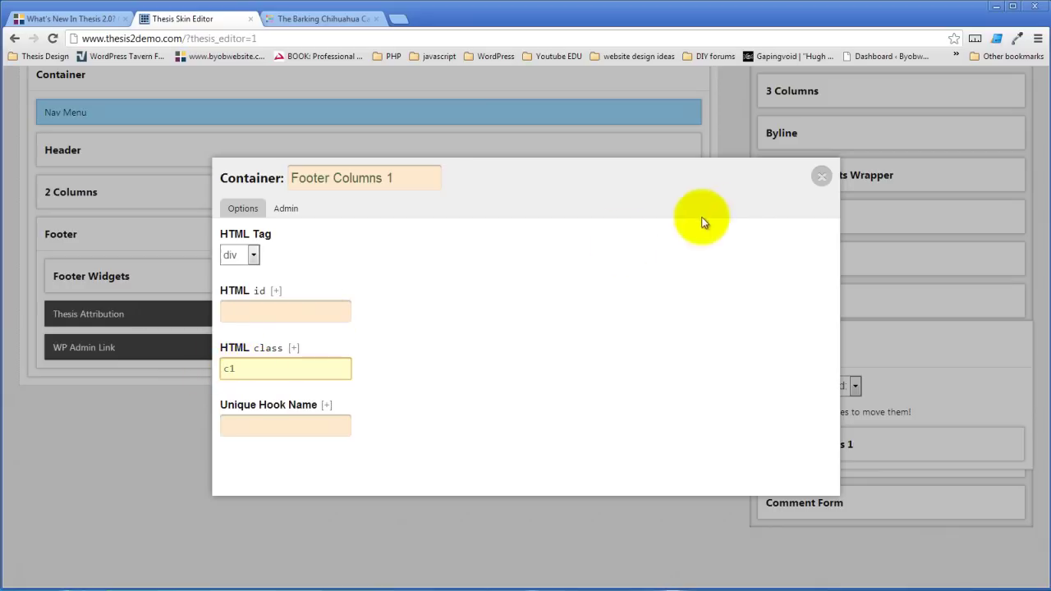
{"action": "left_click", "coordinate": [807, 200]}
{"action": "left_click", "coordinate": [823, 176]}
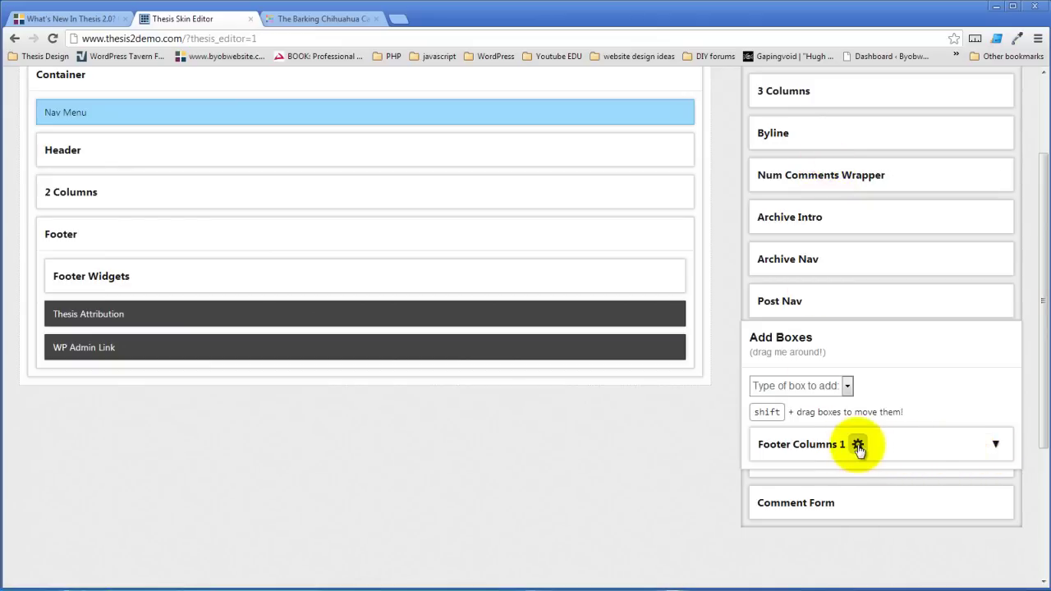
- Add a Container box named 'Footer Column 2'
{"action": "left_click", "coordinate": [851, 382]}
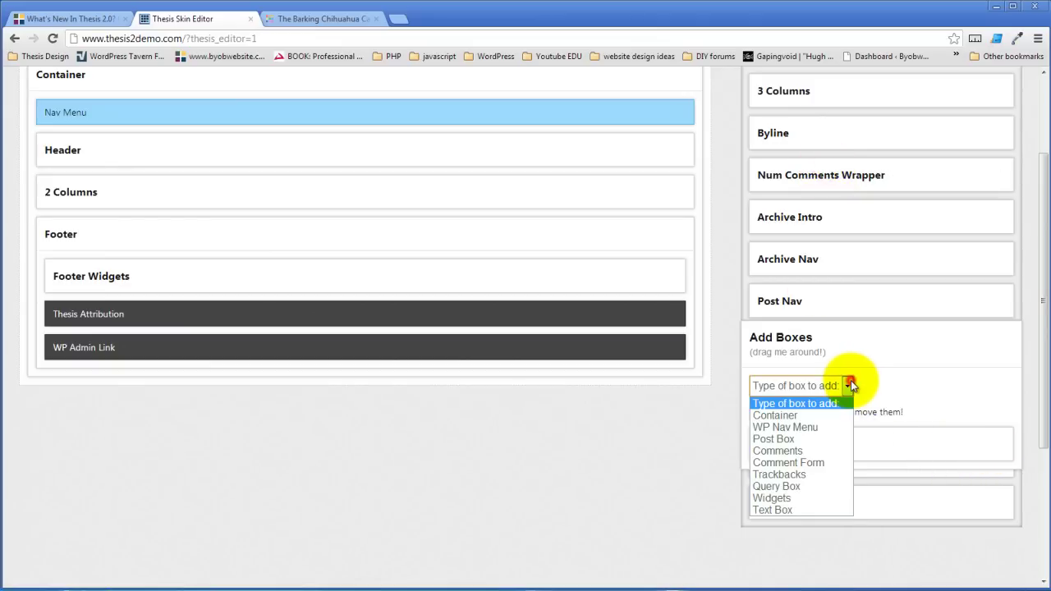
{"action": "left_click", "coordinate": [799, 416]}
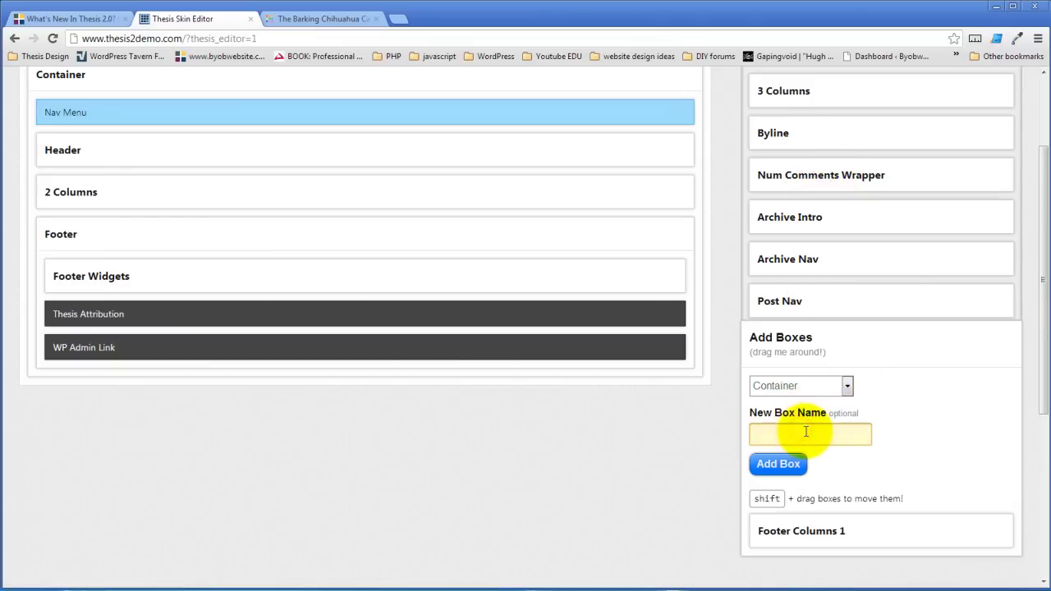
{"action": "type", "text": "Footer Column 2"}
{"action": "left_click", "coordinate": [776, 464]}
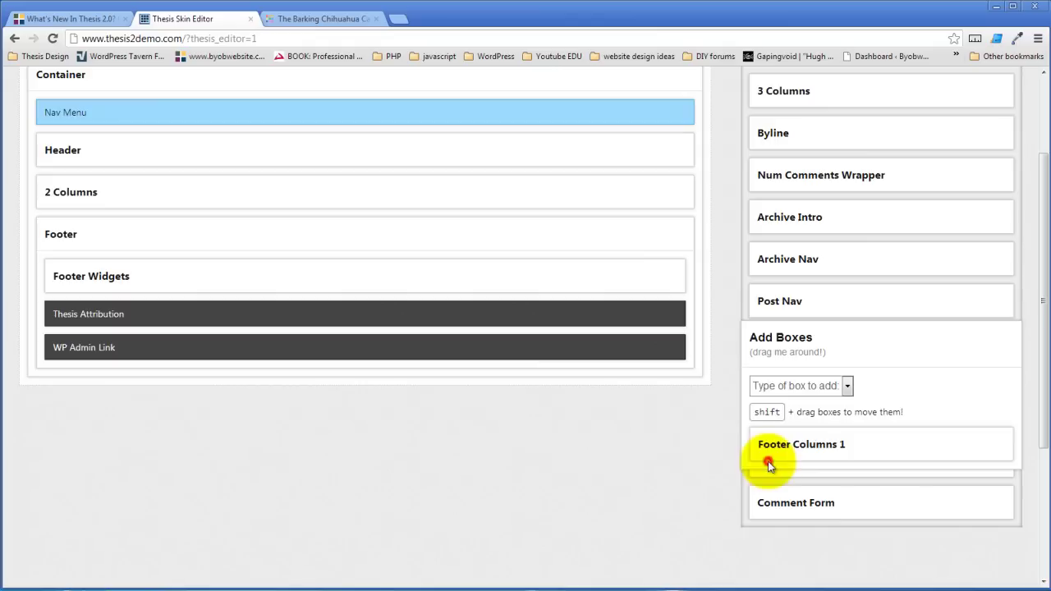
- Add a Container box named 'Footer Column 3'
{"action": "left_click", "coordinate": [815, 386]}
{"action": "left_click", "coordinate": [805, 413]}
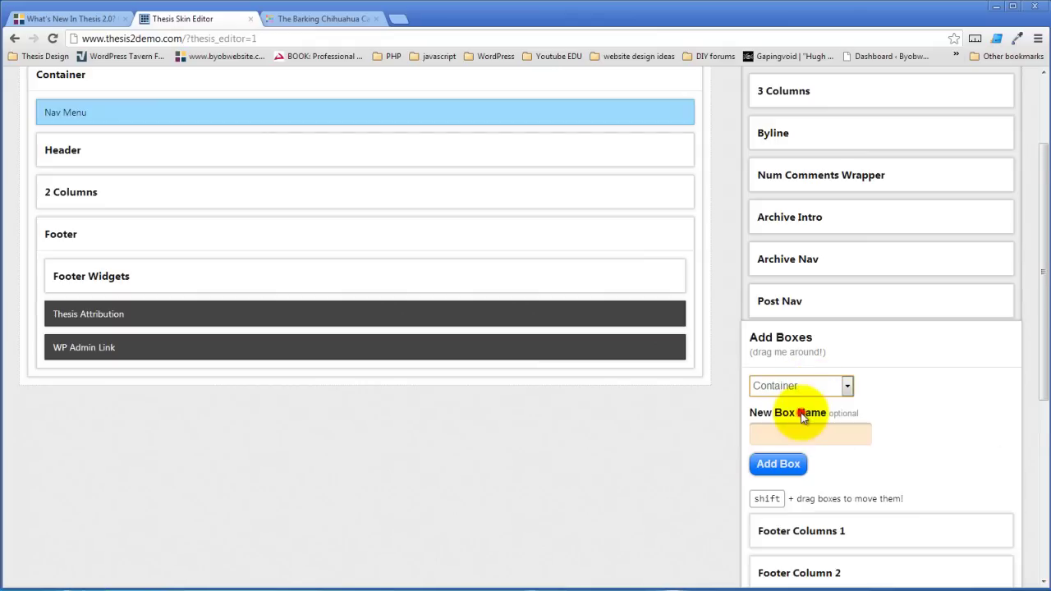
{"action": "left_click", "coordinate": [786, 429]}
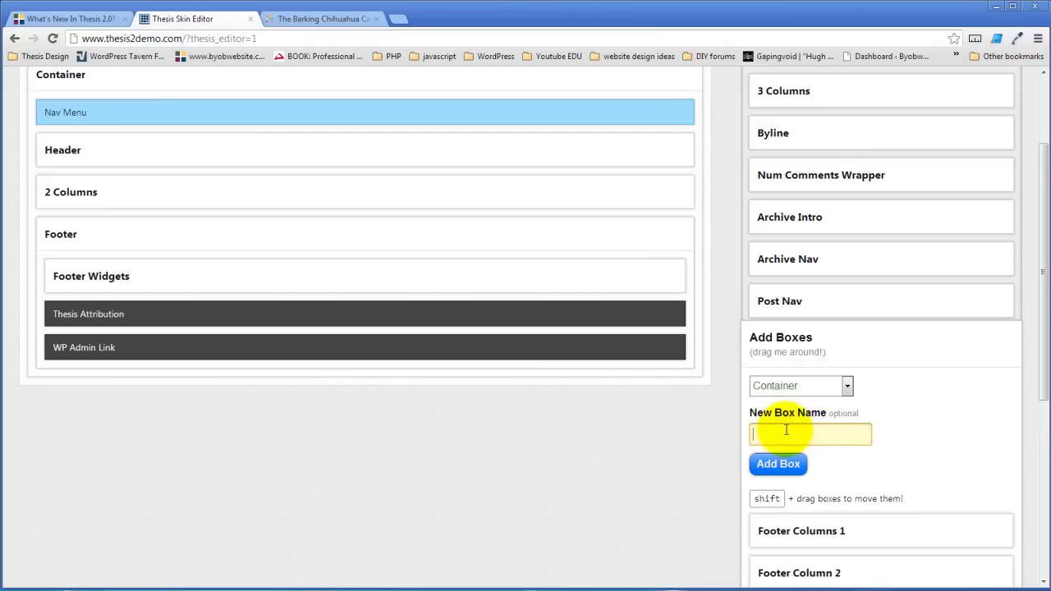
{"action": "scroll", "coordinate": [739, 345], "scroll_direction": "down", "scroll_amount": 4}
{"action": "scroll", "coordinate": [739, 291], "scroll_direction": "up", "scroll_amount": 2}
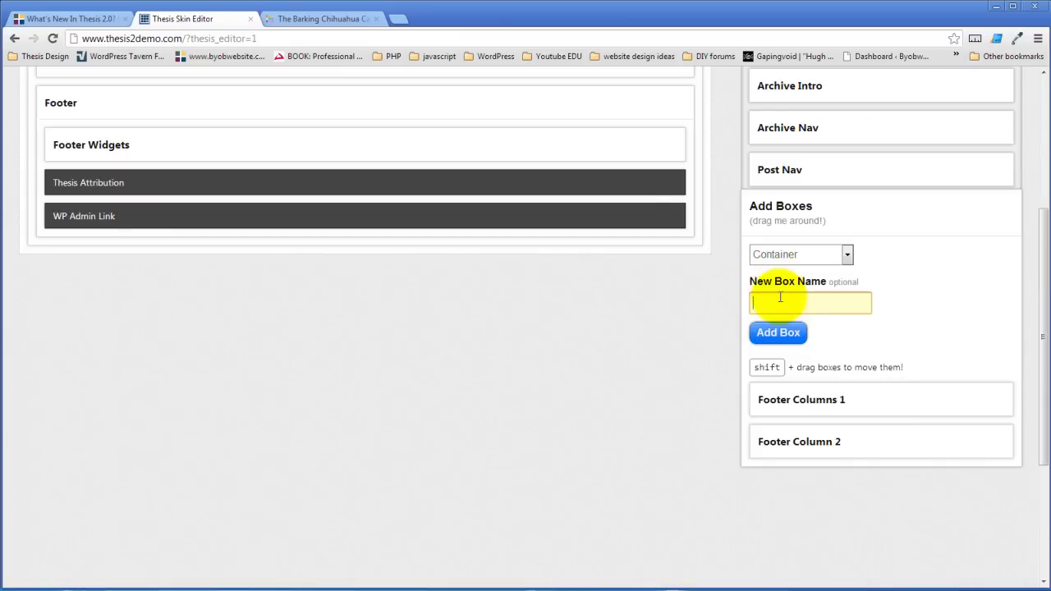
{"action": "left_click", "coordinate": [780, 297]}
{"action": "type", "text": "ooter Column 3"}
{"action": "left_click", "coordinate": [779, 333]}
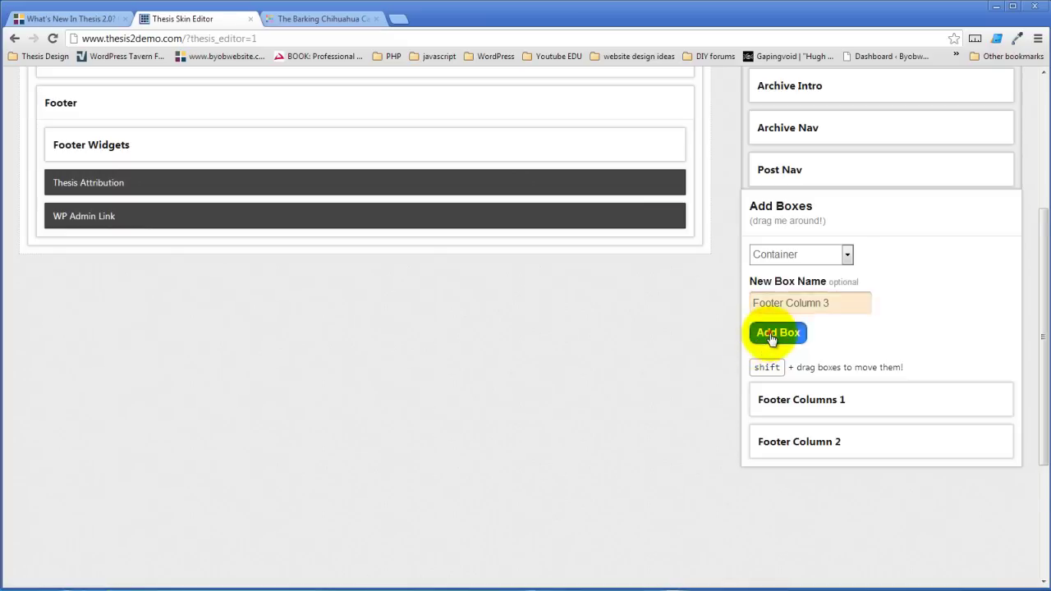
- Add a Container box named 'Footer Column 4'
{"action": "left_click", "coordinate": [849, 253]}
{"action": "left_click", "coordinate": [821, 285]}
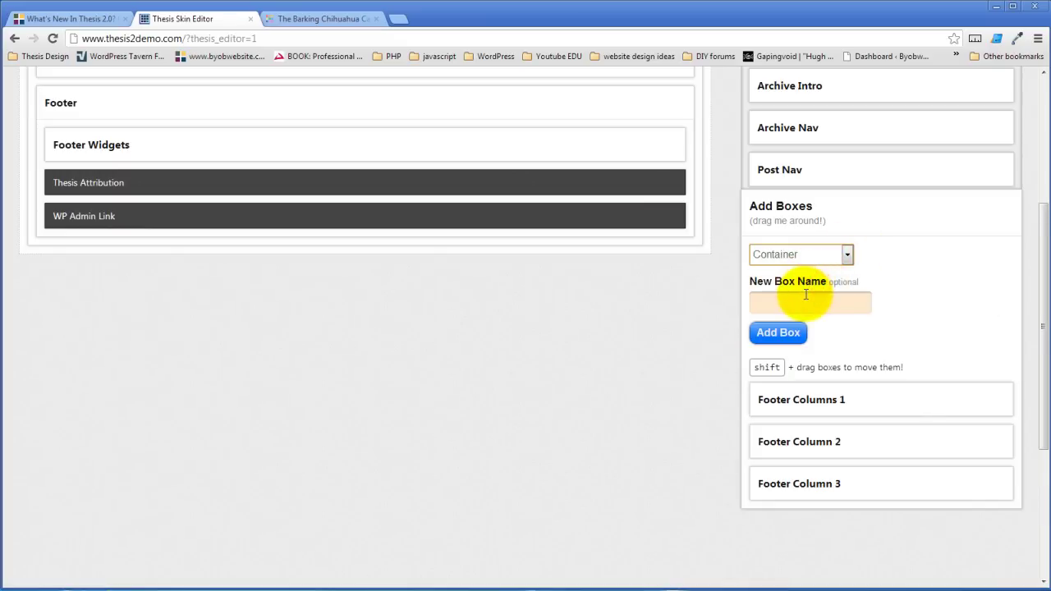
{"action": "left_click", "coordinate": [805, 297]}
{"action": "type", "text": "oter "}
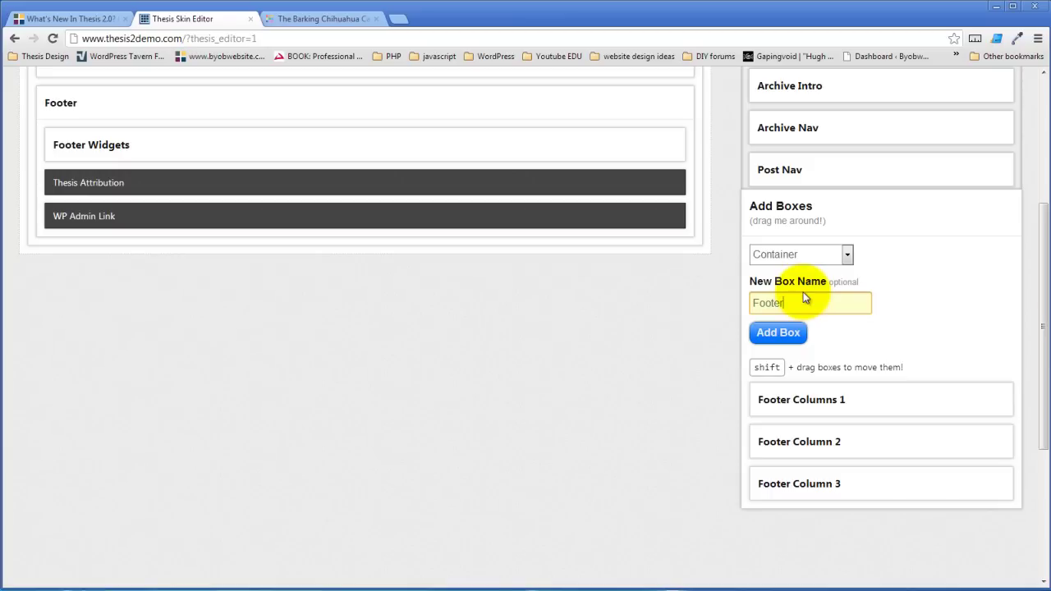
{"action": "type", "text": "Column 4"}
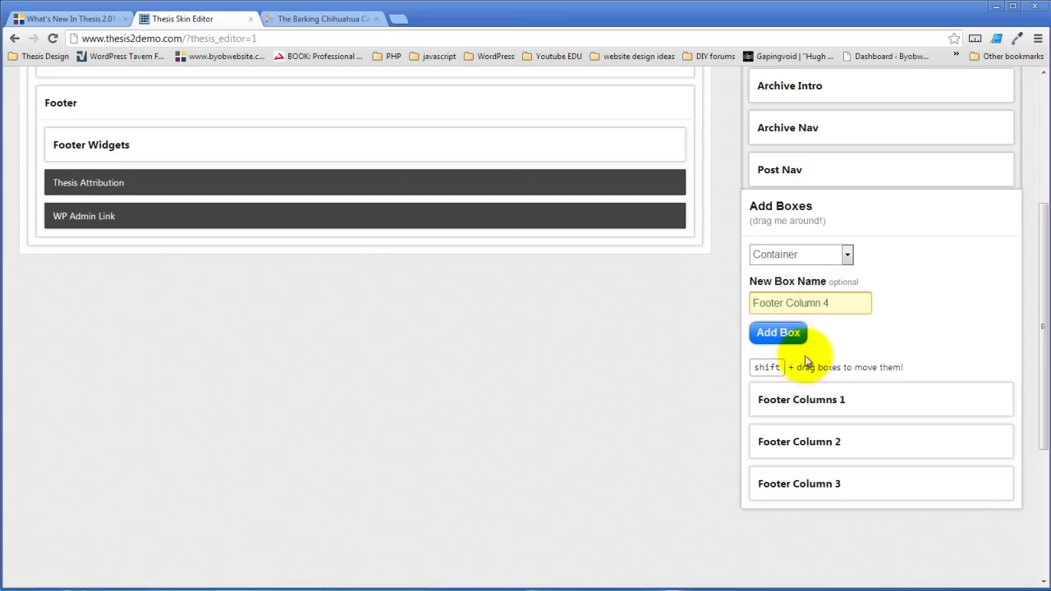
{"action": "left_click", "coordinate": [780, 332]}
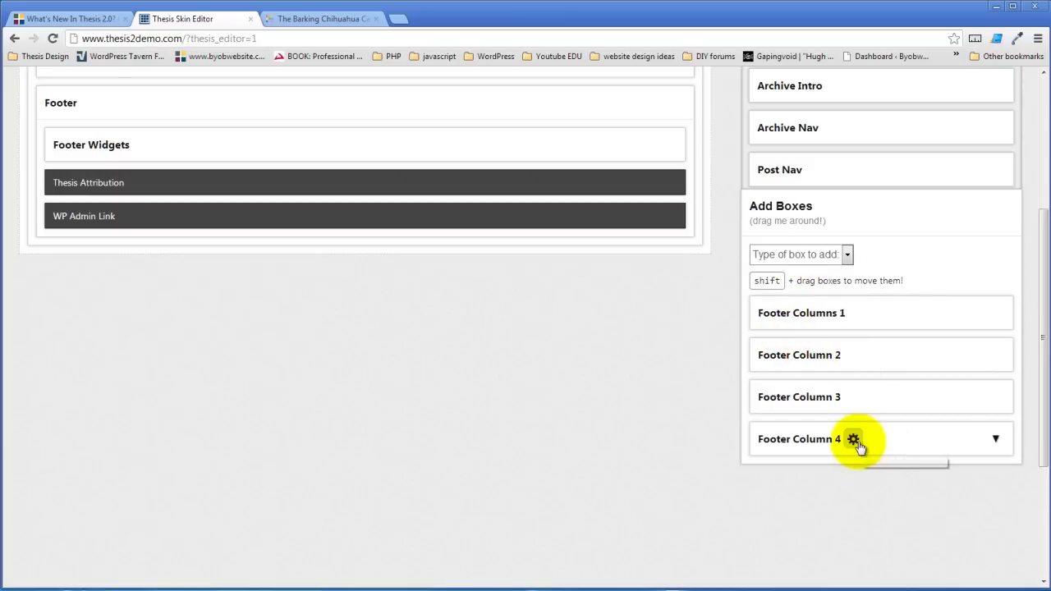
- Set Footer Column 4's HTML class to c4
{"action": "left_click", "coordinate": [854, 438]}
{"action": "left_click", "coordinate": [249, 375]}
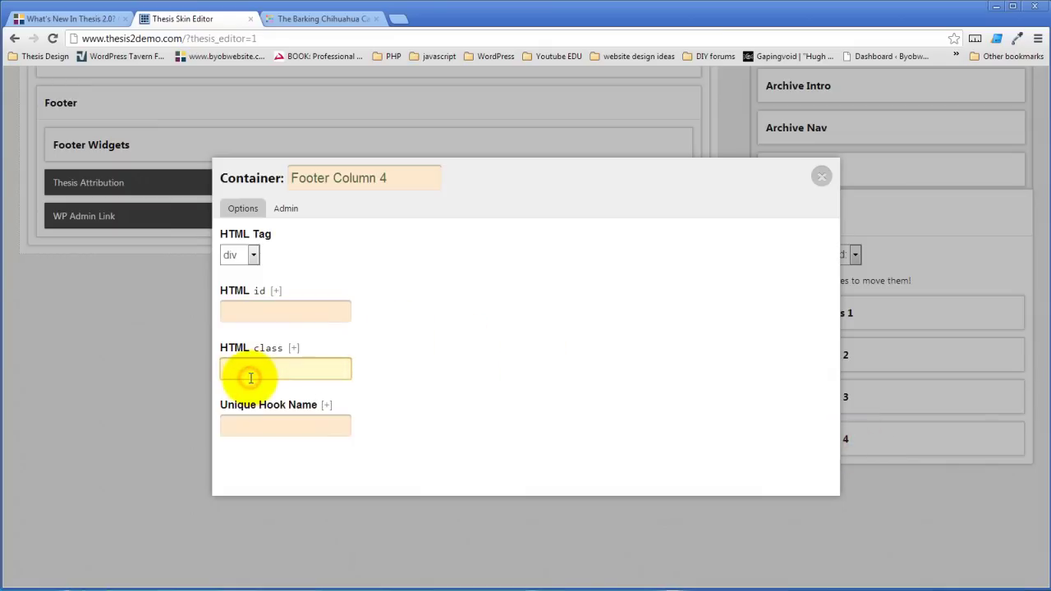
{"action": "type", "text": "c4"}
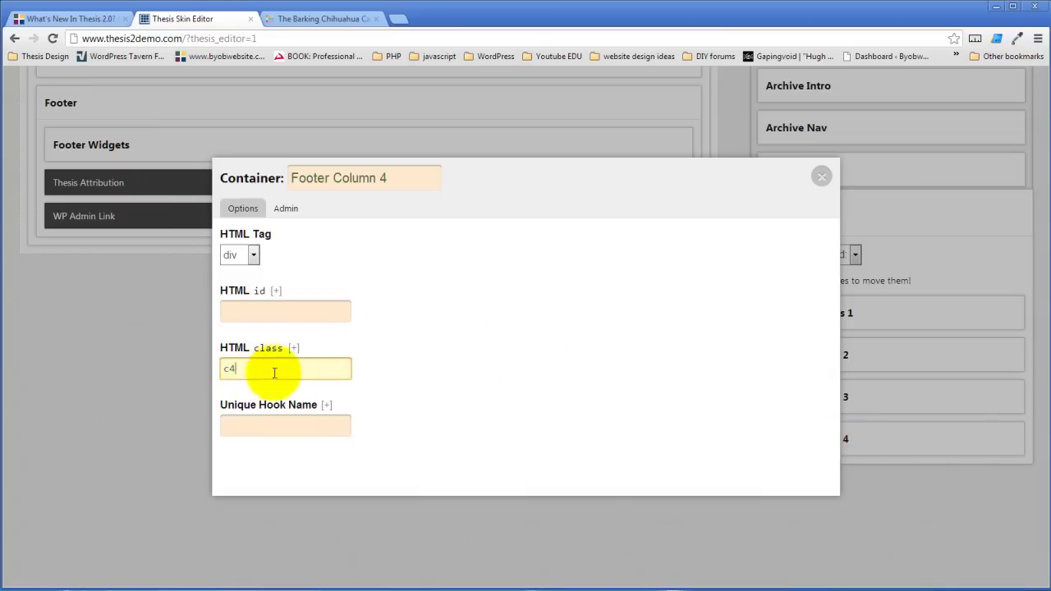
{"action": "left_click", "coordinate": [821, 176]}
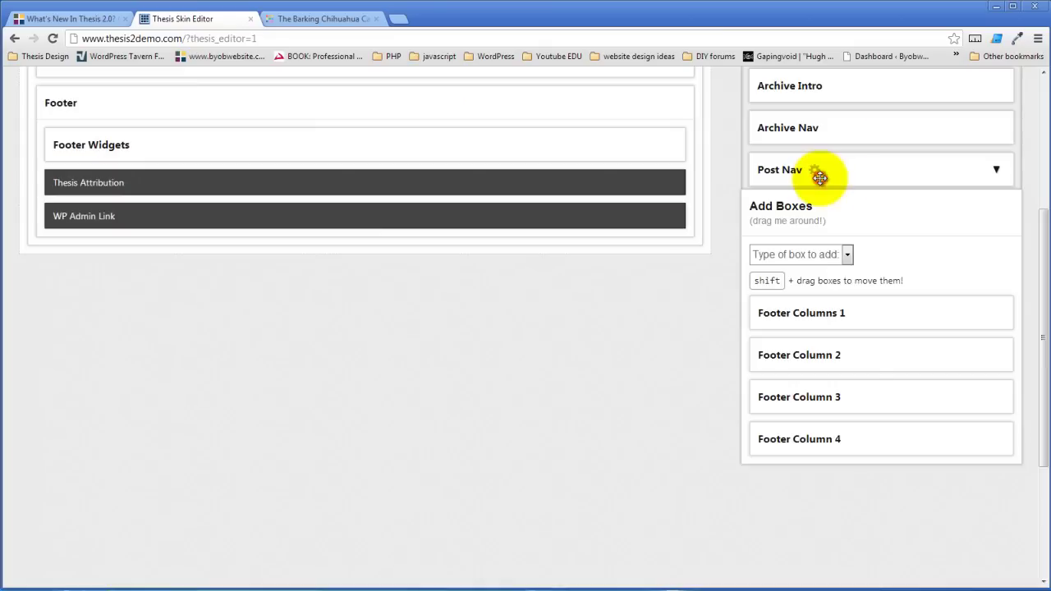
- Set Footer Column 3's HTML class to c3
{"action": "left_click", "coordinate": [851, 399]}
{"action": "left_click", "coordinate": [248, 370]}
{"action": "type", "text": "c"}
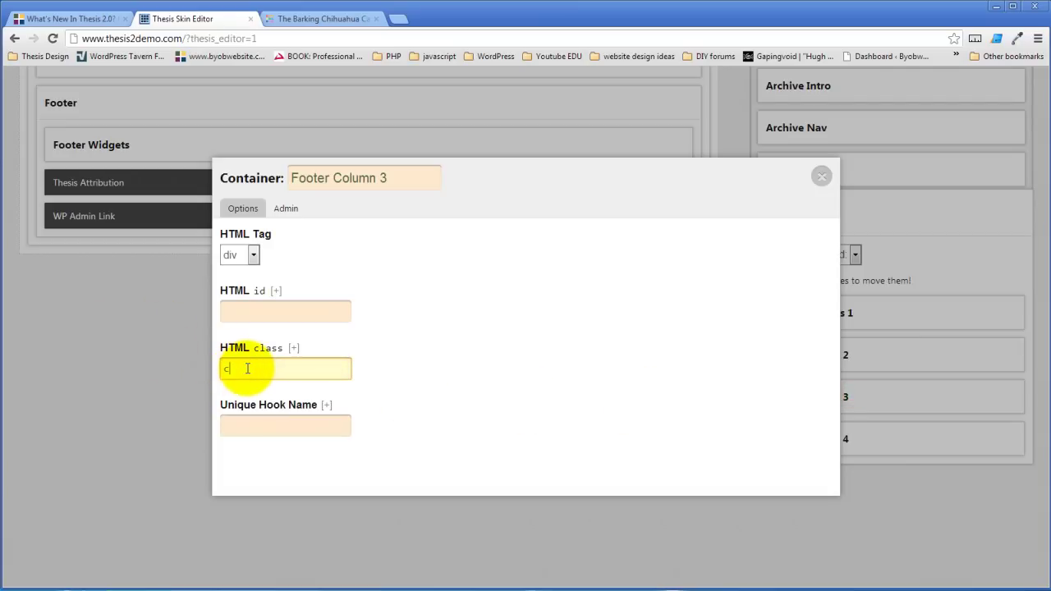
{"action": "type", "text": "3"}
{"action": "left_click", "coordinate": [587, 356]}
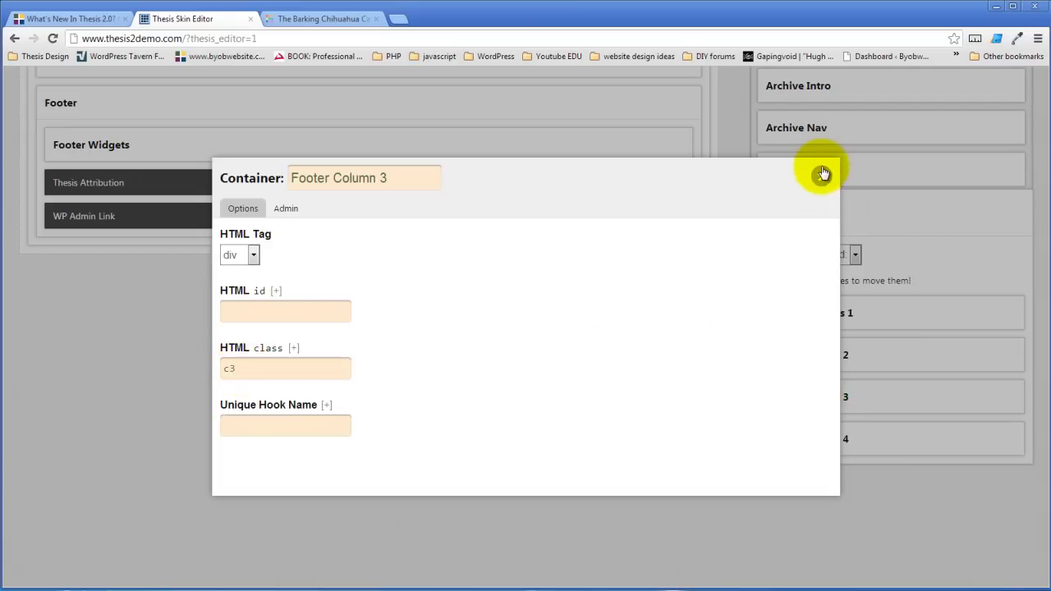
{"action": "left_click", "coordinate": [823, 173]}
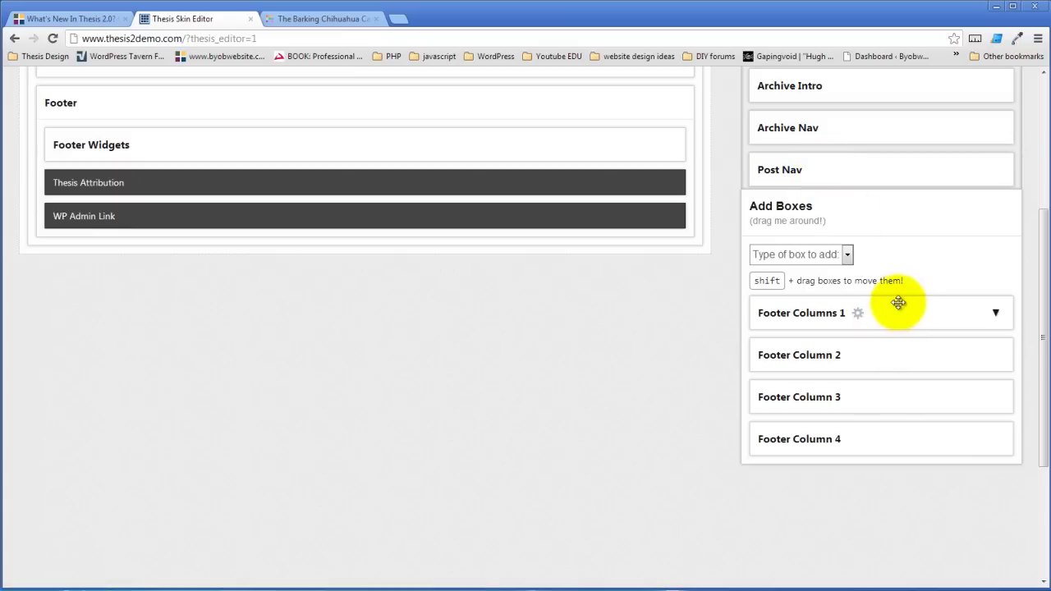
- Set Footer Column 2's HTML class to c2
{"action": "left_click", "coordinate": [855, 356]}
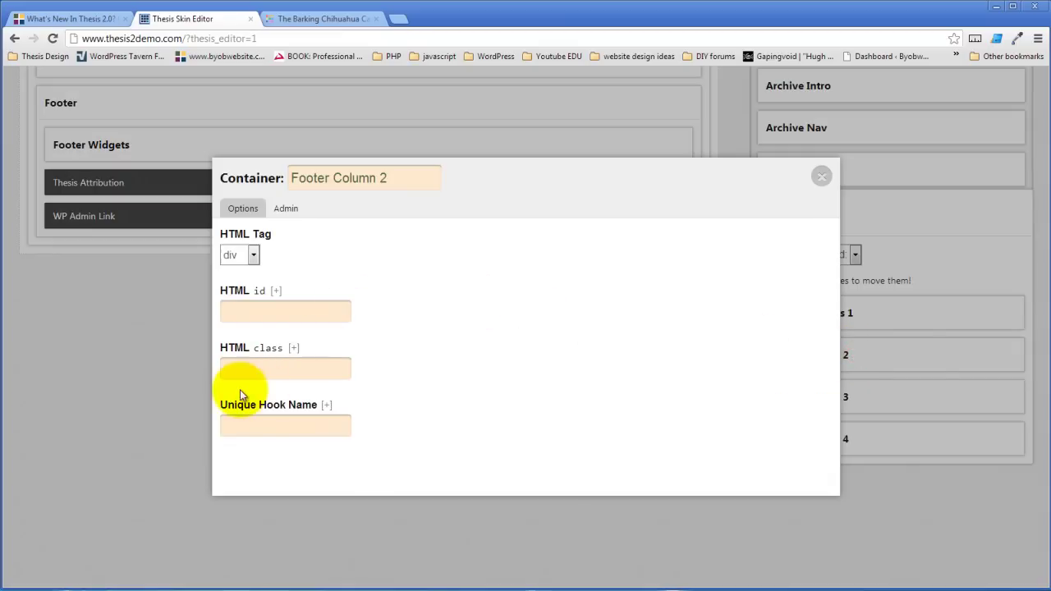
{"action": "left_click", "coordinate": [257, 370]}
{"action": "type", "text": "c"}
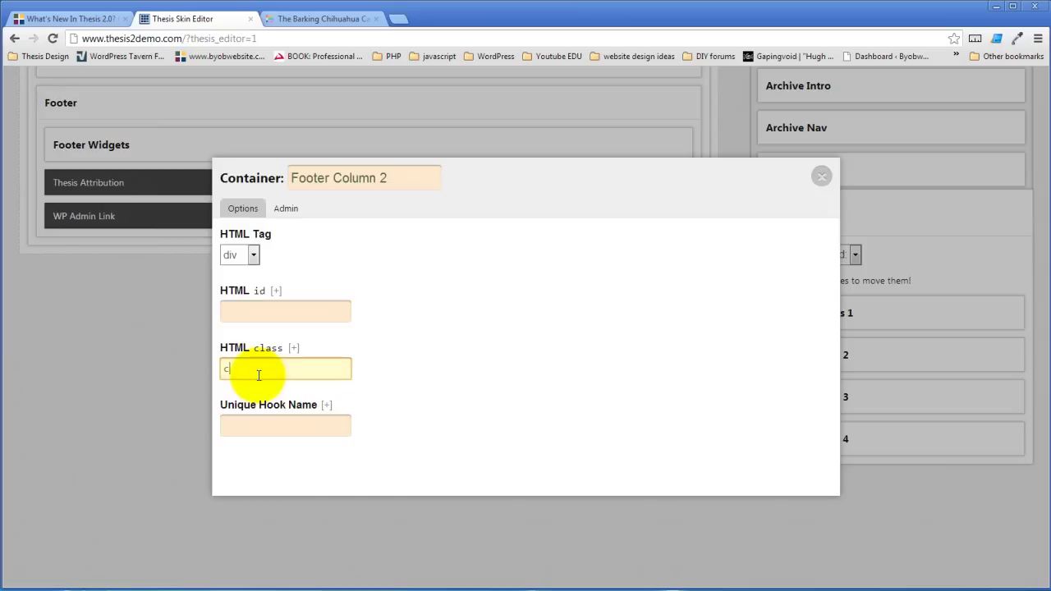
{"action": "type", "text": "3"}
{"action": "left_click", "coordinate": [486, 339]}
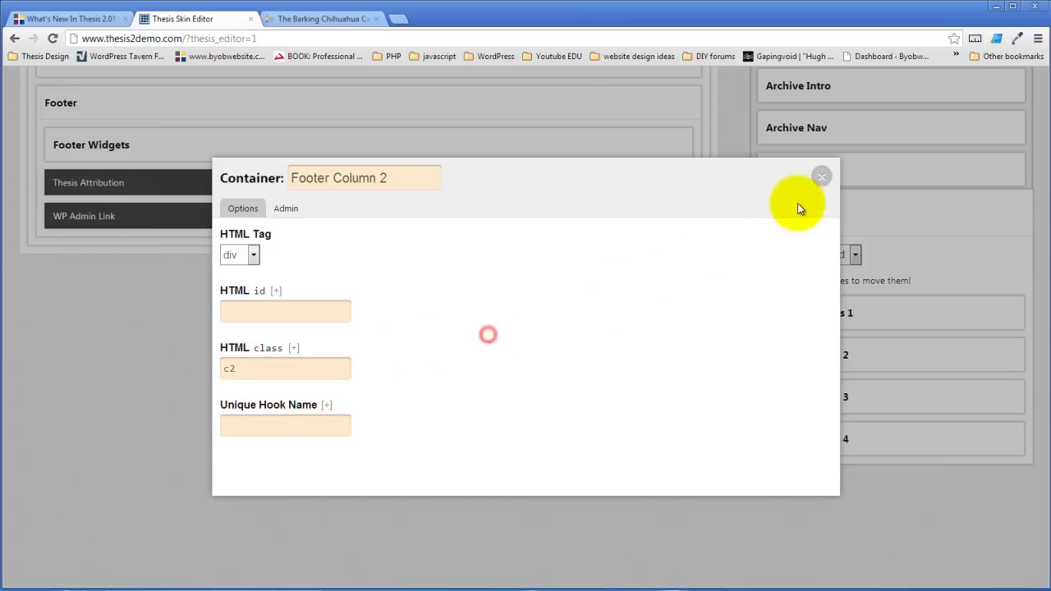
{"action": "left_click", "coordinate": [822, 177]}
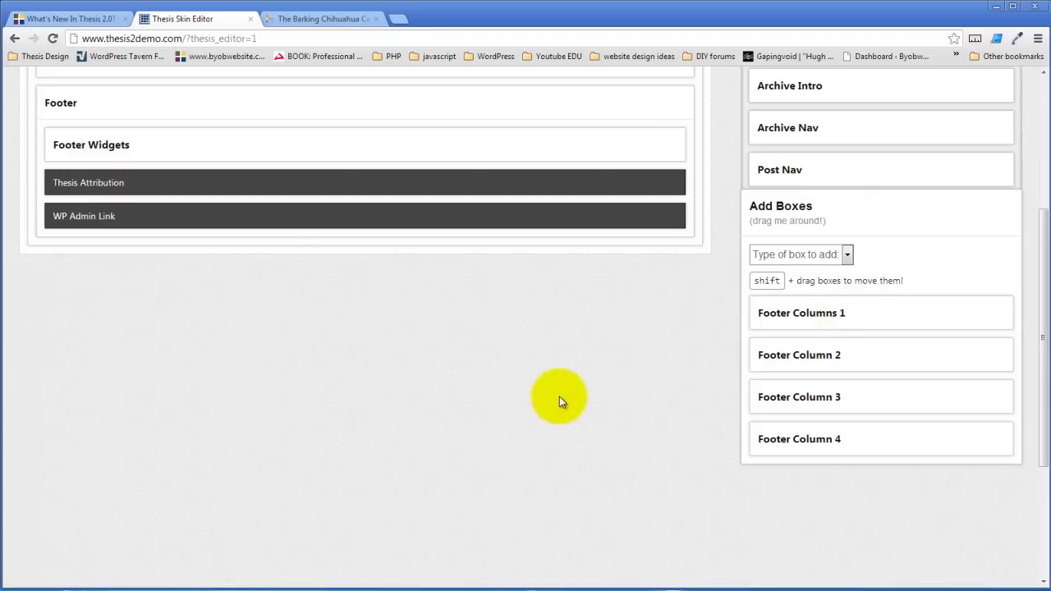
{"action": "mouse_move", "coordinate": [875, 442]}
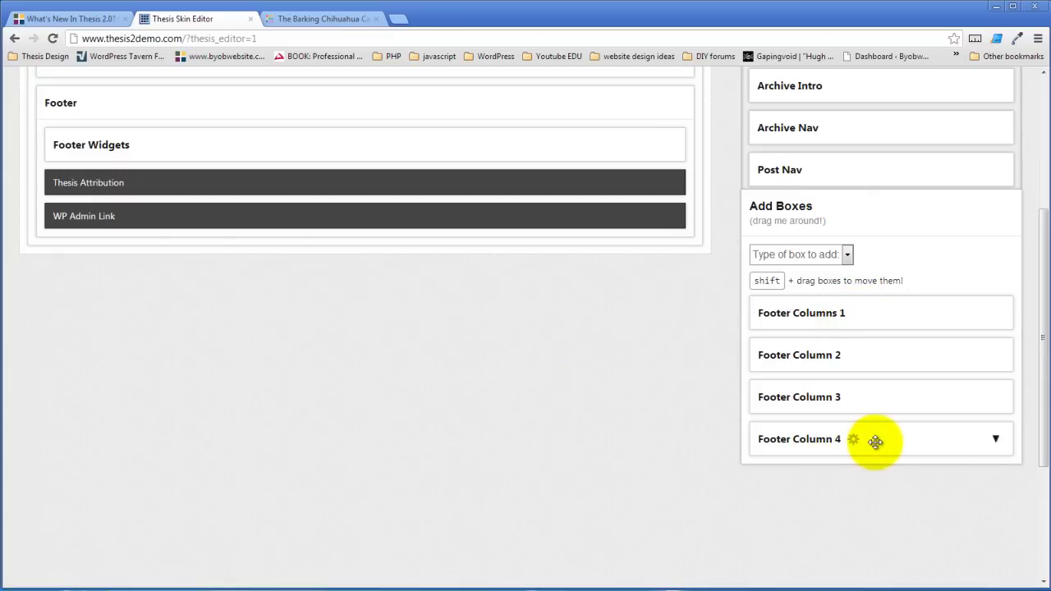
- Move Footer Columns 1 and Footer Column 2, 3 and 4 into Footer Widgets, then expand it to show them in order
{"action": "left_click_drag", "start_coordinate": [876, 442], "coordinate": [258, 147]}
{"action": "mouse_move", "coordinate": [916, 403]}
{"action": "left_mouse_down"}
{"action": "mouse_move", "coordinate": [753, 372]}
{"action": "mouse_move", "coordinate": [352, 157]}
{"action": "left_mouse_up"}
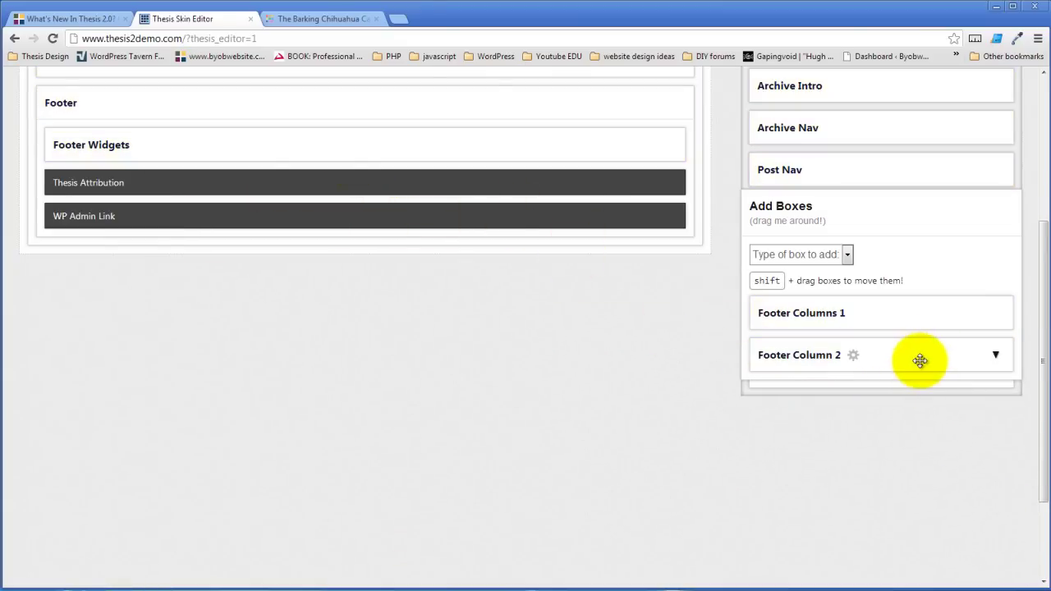
{"action": "left_click_drag", "start_coordinate": [919, 361], "coordinate": [349, 161]}
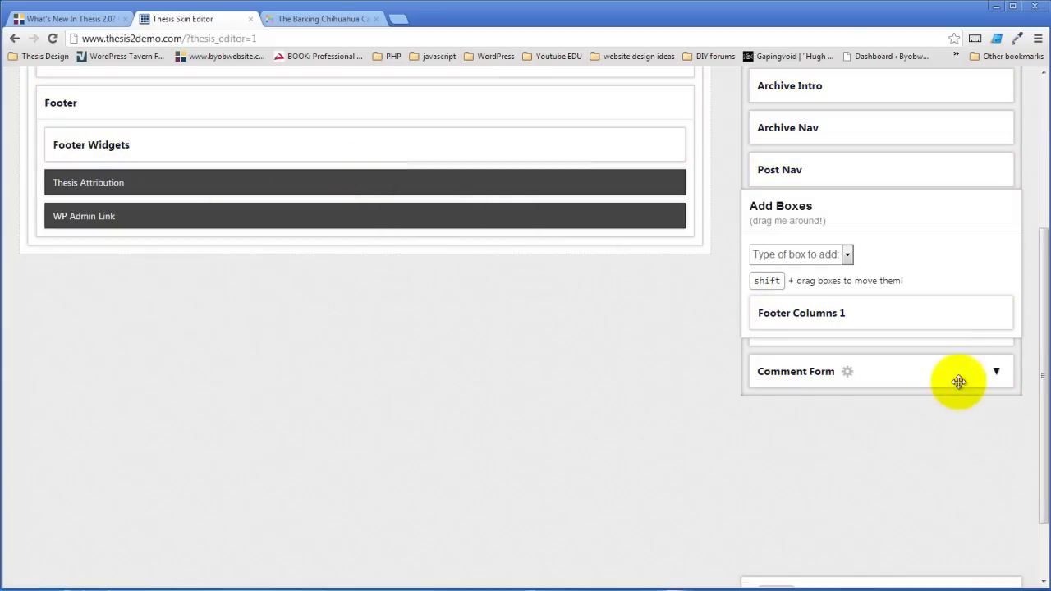
{"action": "left_click_drag", "start_coordinate": [917, 311], "coordinate": [419, 162]}
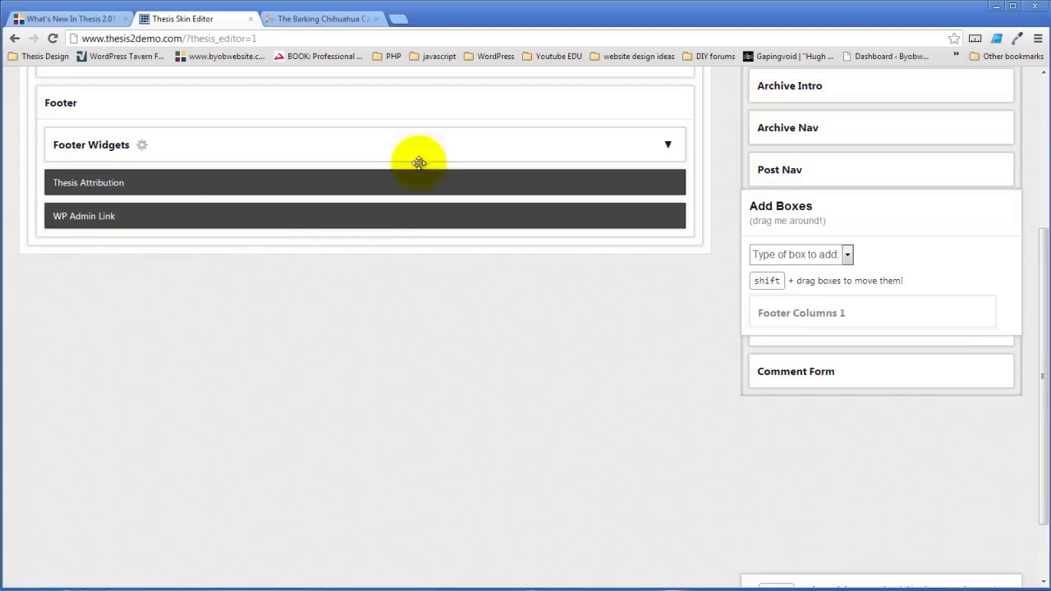
{"action": "left_click", "coordinate": [667, 148]}
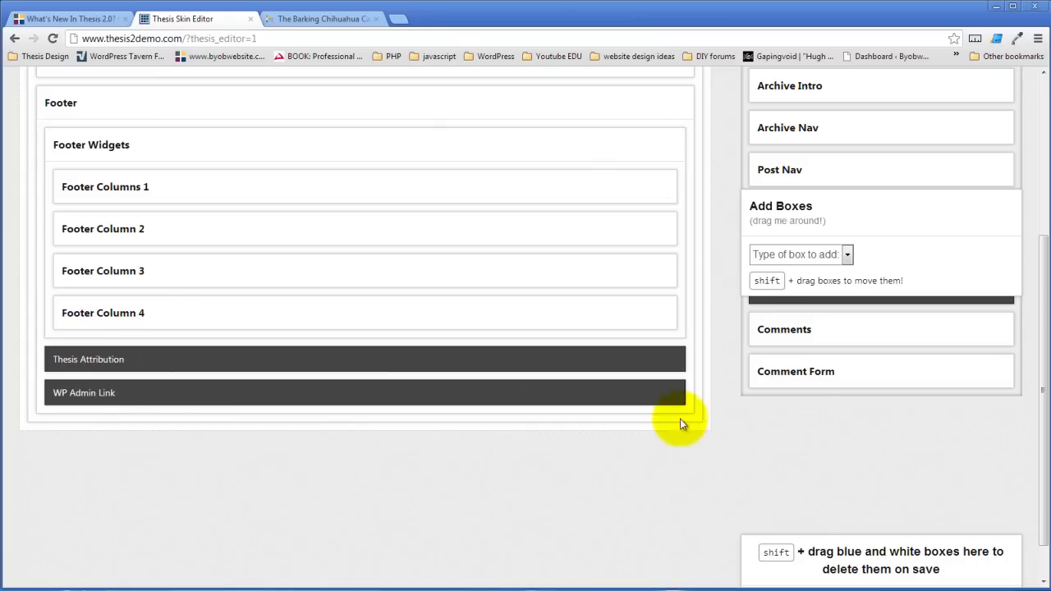
- Remove WP Admin Link from the footer and confirm Footer Columns 1 still has class c1
{"action": "scroll", "coordinate": [707, 429], "scroll_direction": "up", "scroll_amount": 2}
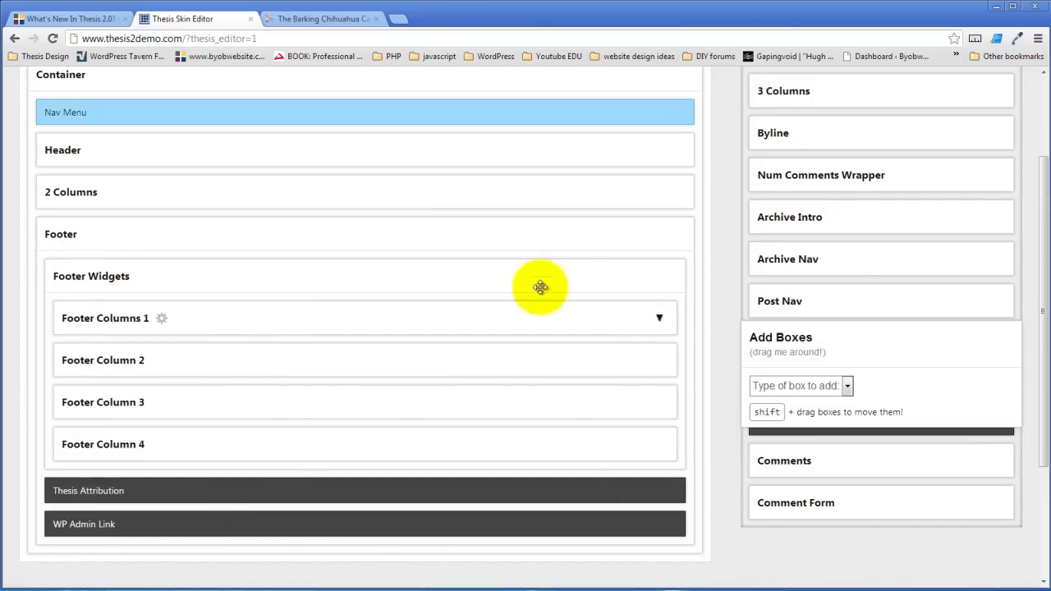
{"action": "scroll", "coordinate": [575, 279], "scroll_direction": "up", "scroll_amount": 2}
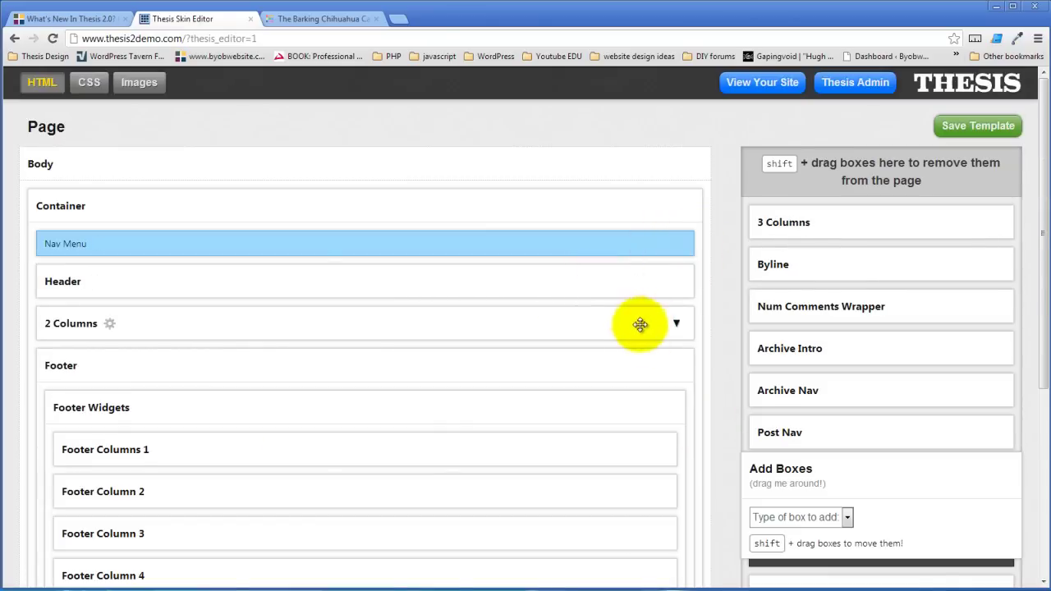
{"action": "scroll", "coordinate": [505, 515], "scroll_direction": "down", "scroll_amount": 2}
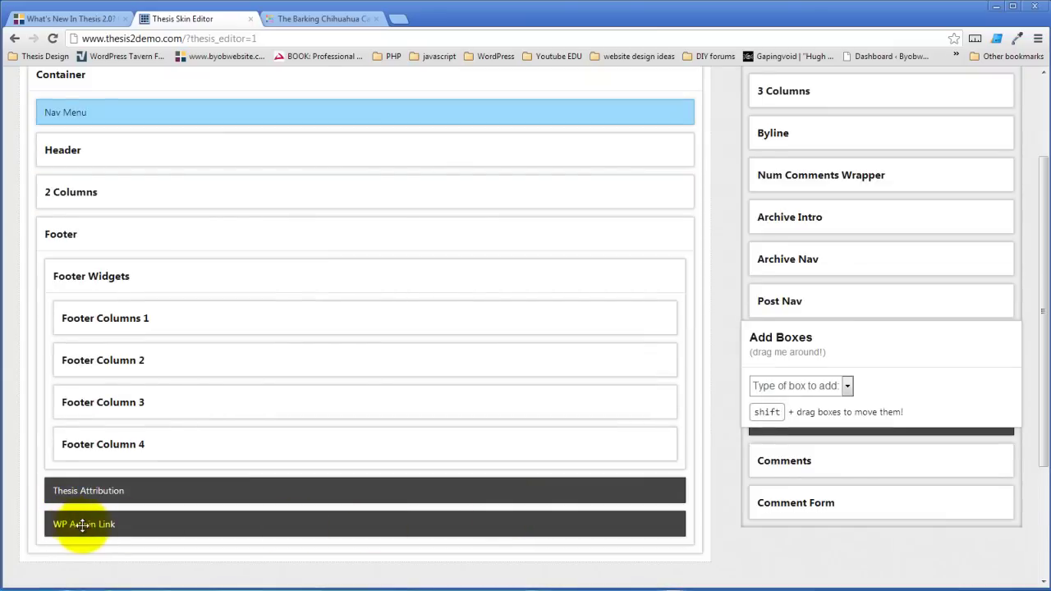
{"action": "left_click_drag", "start_coordinate": [83, 524], "coordinate": [794, 163]}
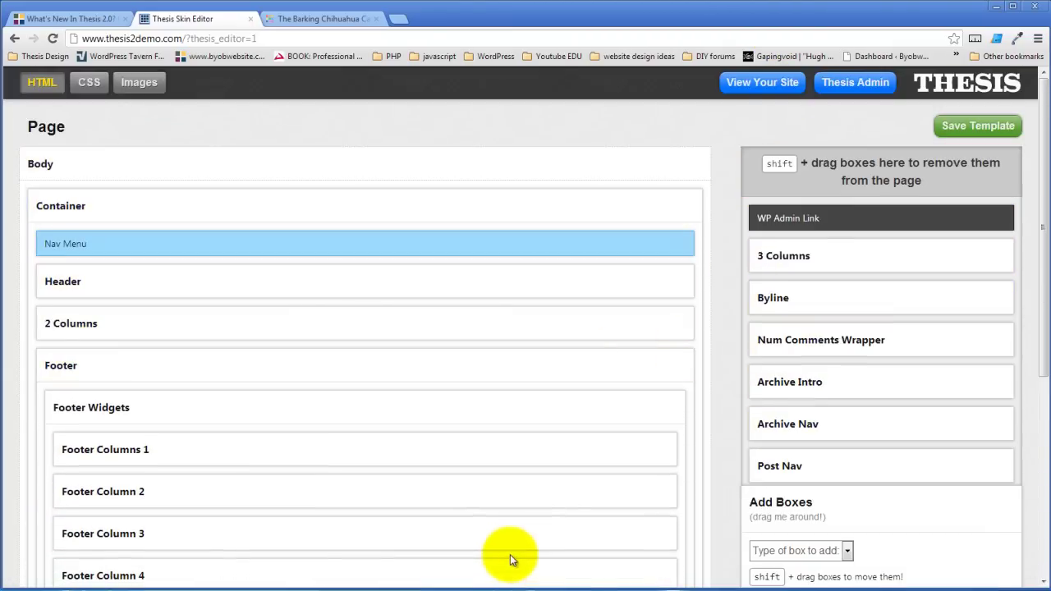
{"action": "scroll", "coordinate": [509, 556], "scroll_direction": "down", "scroll_amount": 3}
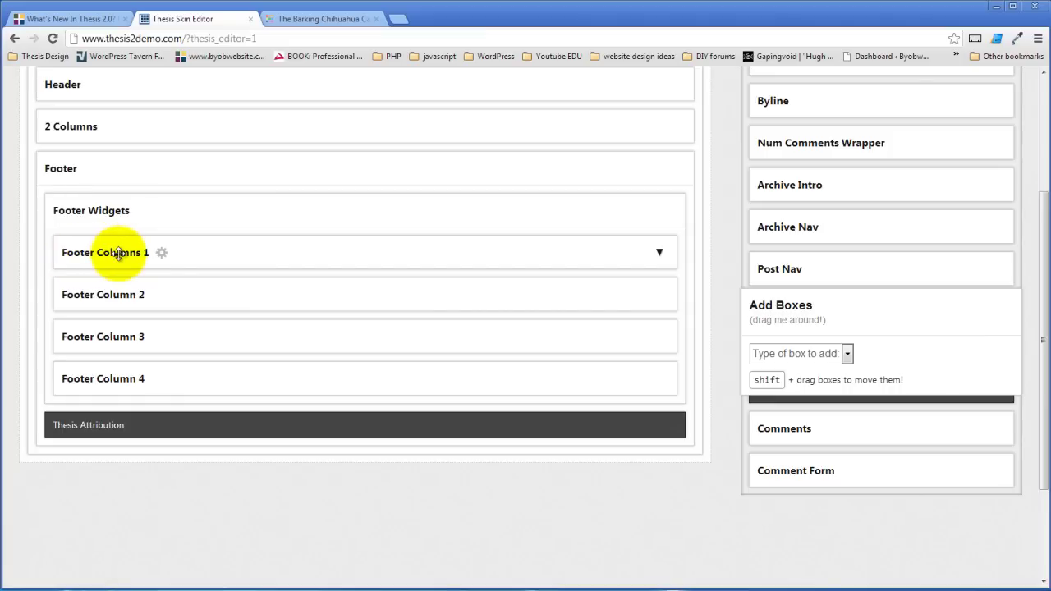
{"action": "mouse_move", "coordinate": [365, 491]}
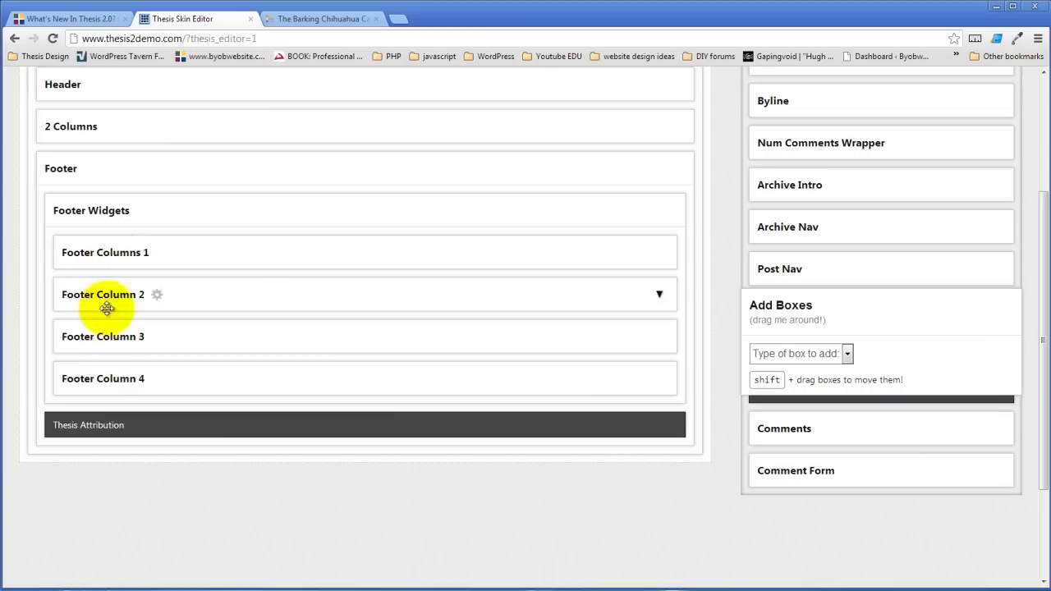
{"action": "left_click", "coordinate": [162, 254]}
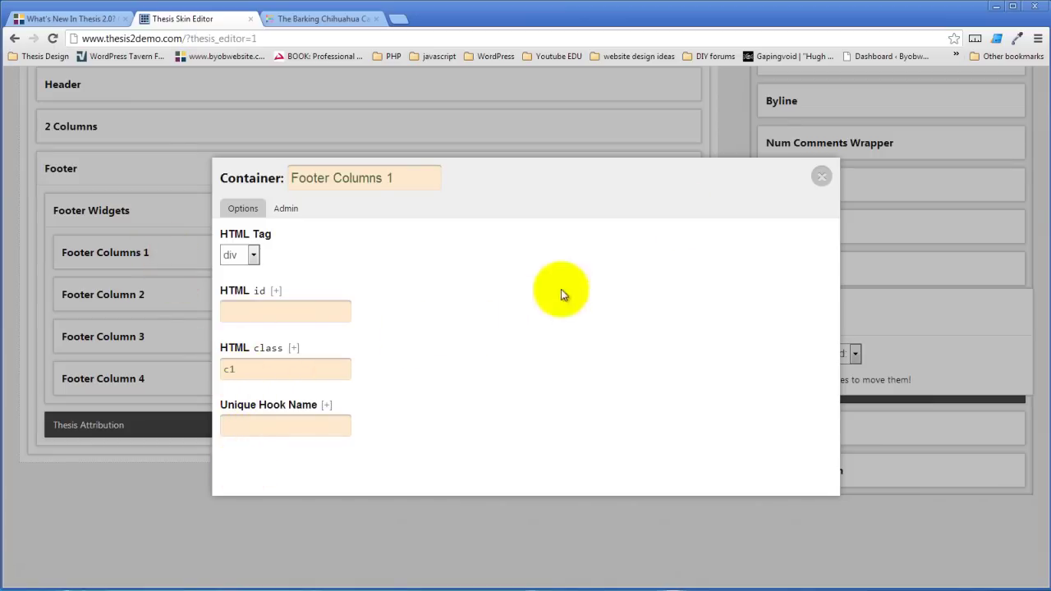
{"action": "left_click", "coordinate": [822, 176]}
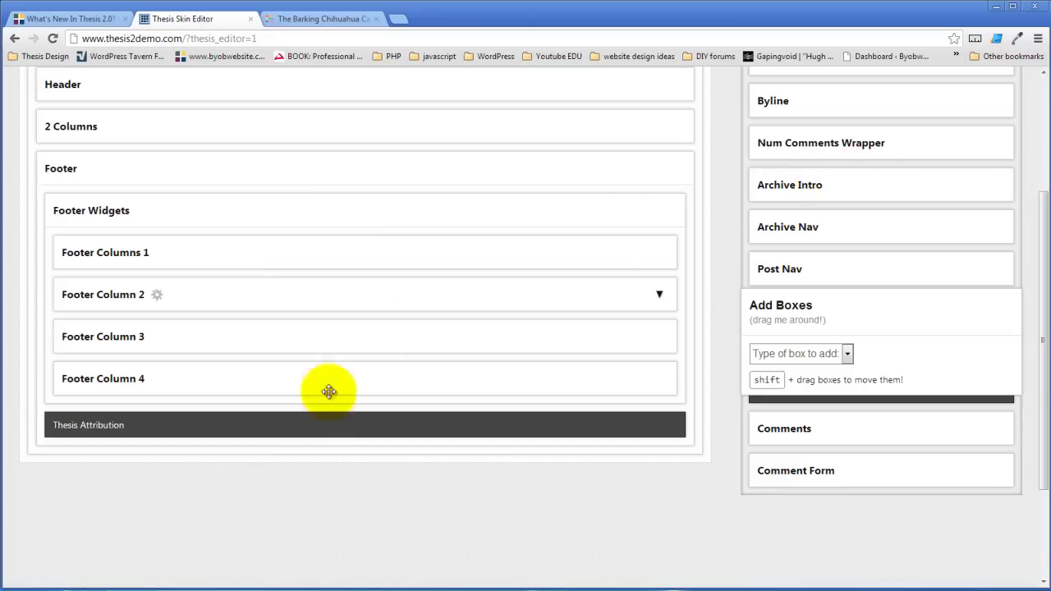
- Add two Widgets boxes named 'Footer 1' and 'Footer 2'
{"action": "left_click", "coordinate": [849, 353]}
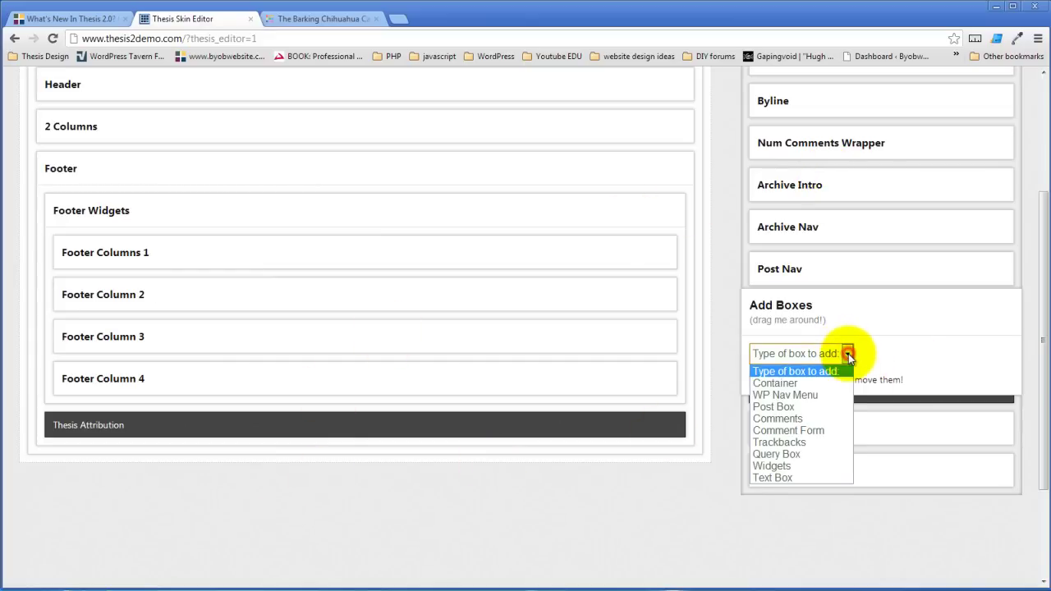
{"action": "left_click", "coordinate": [797, 466]}
{"action": "left_click", "coordinate": [847, 401]}
{"action": "type", "text": "Footer 1"}
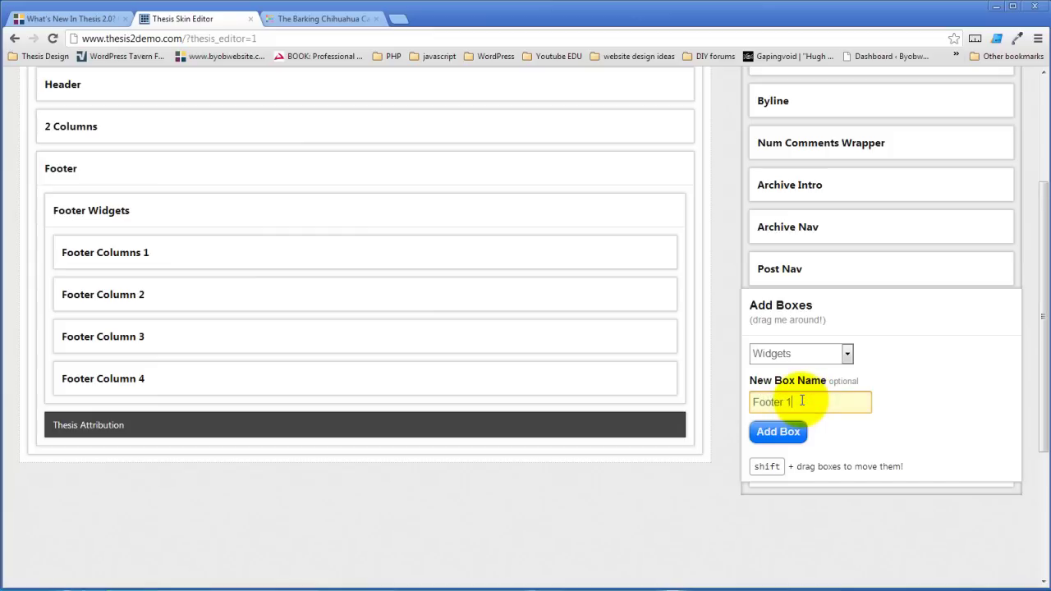
{"action": "left_click", "coordinate": [772, 431]}
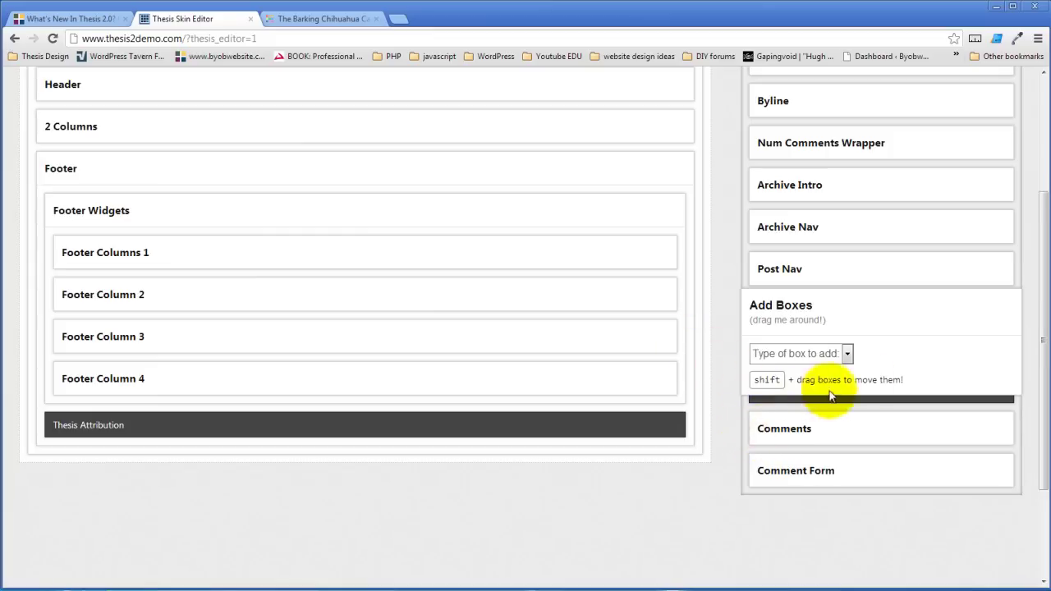
{"action": "left_click", "coordinate": [844, 355]}
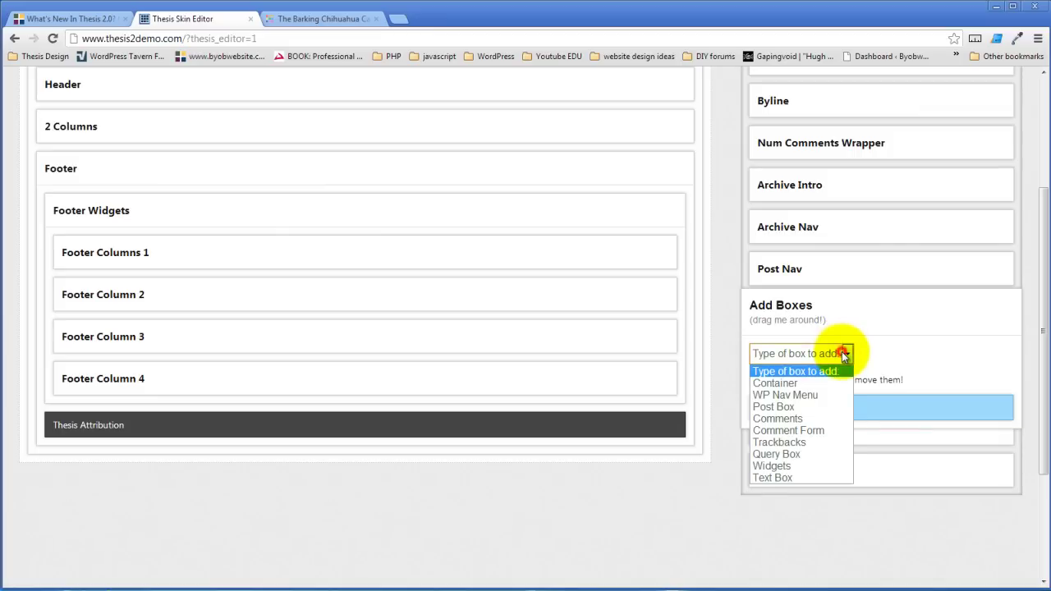
{"action": "left_click", "coordinate": [794, 466]}
{"action": "left_click", "coordinate": [799, 400]}
{"action": "type", "text": "Footer 2"}
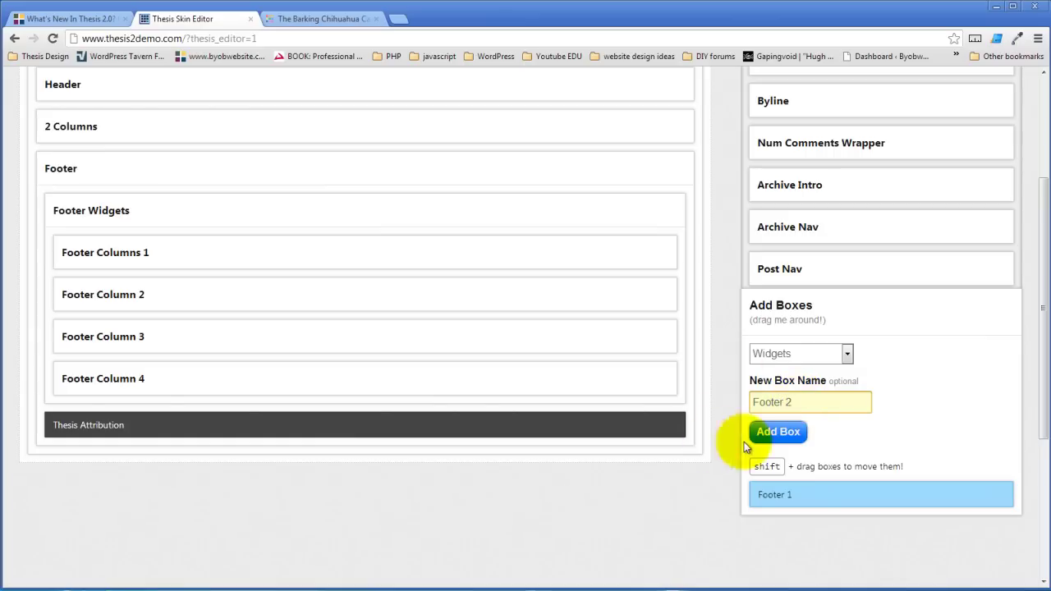
{"action": "left_click", "coordinate": [776, 431]}
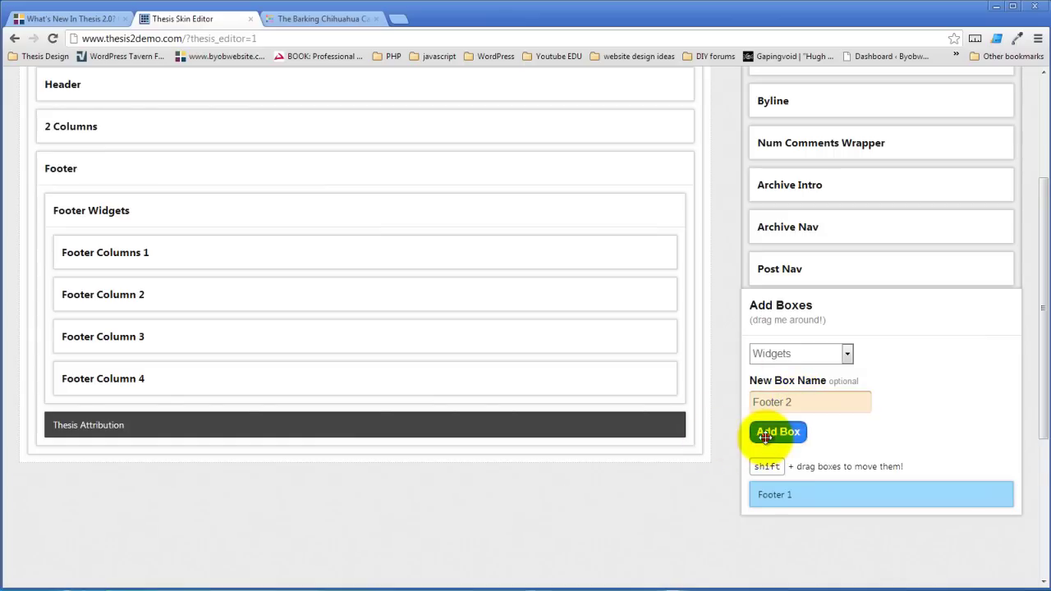
- Add two more Widgets boxes named 'Footer 3' and 'Footer 4'
{"action": "left_click", "coordinate": [847, 354]}
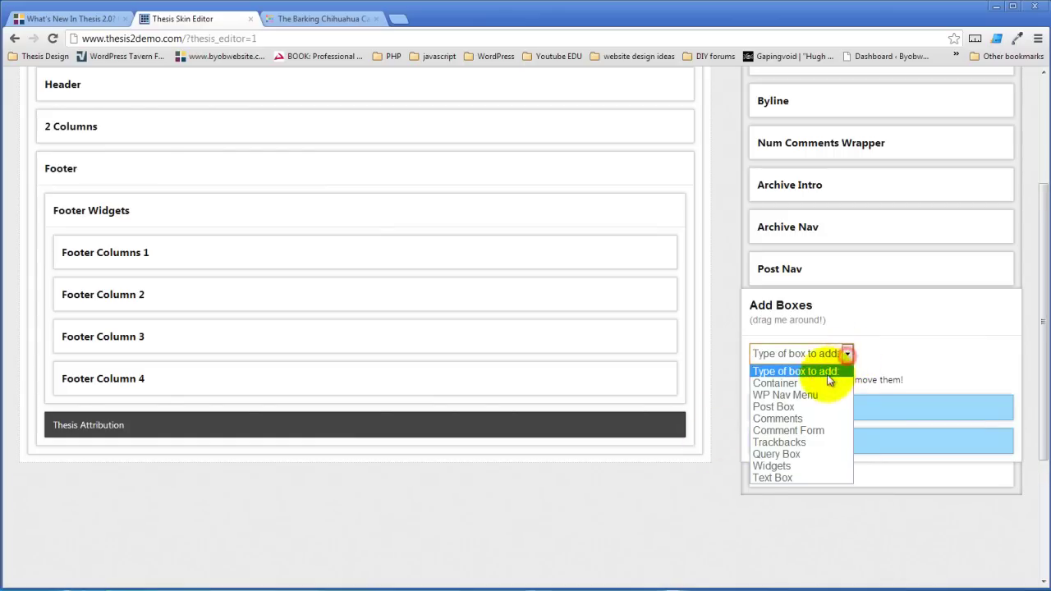
{"action": "left_click", "coordinate": [795, 466]}
{"action": "type", "text": "Footer 3"}
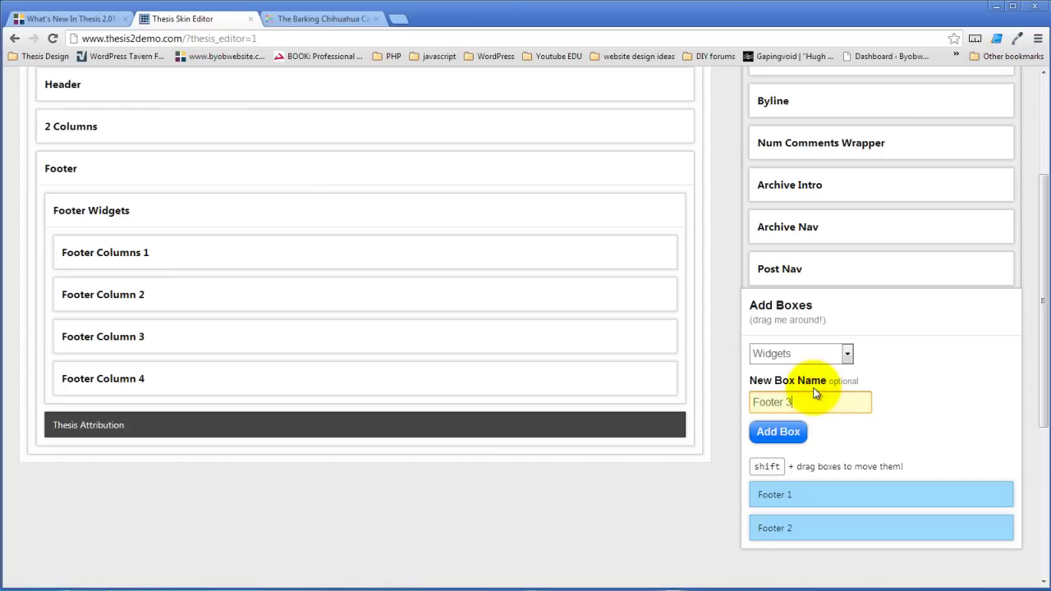
{"action": "left_click", "coordinate": [780, 430]}
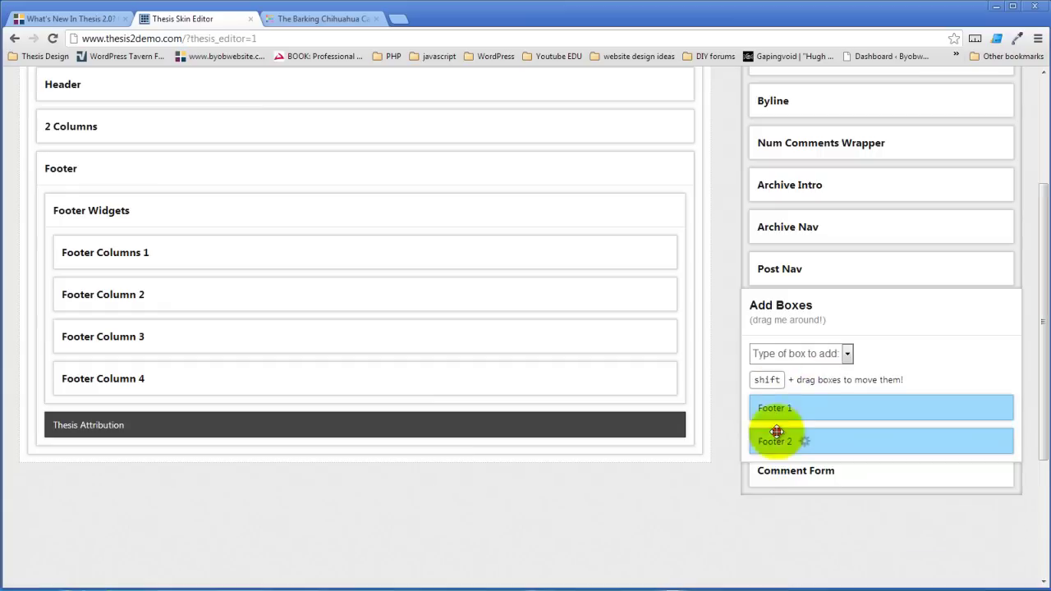
{"action": "left_click", "coordinate": [842, 355]}
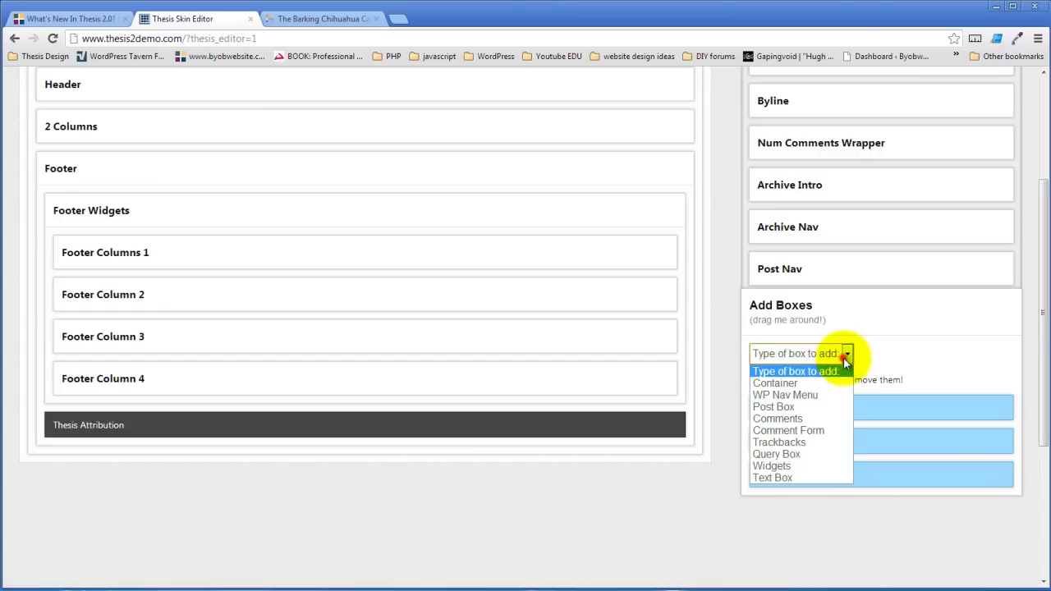
{"action": "left_click", "coordinate": [780, 466]}
{"action": "left_click", "coordinate": [812, 402]}
{"action": "type", "text": "Footer 4"}
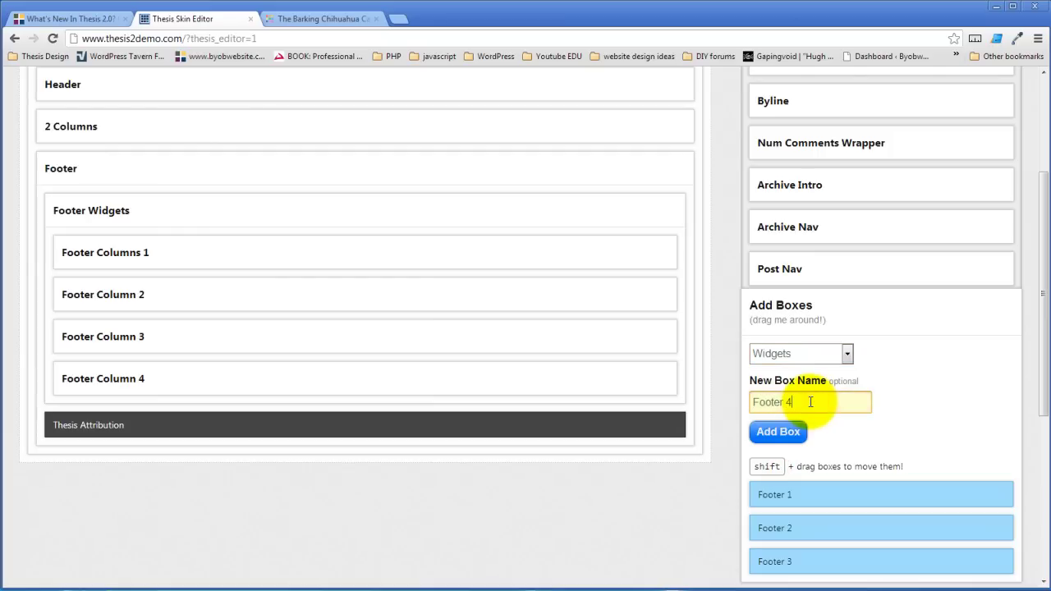
{"action": "left_click", "coordinate": [779, 432]}
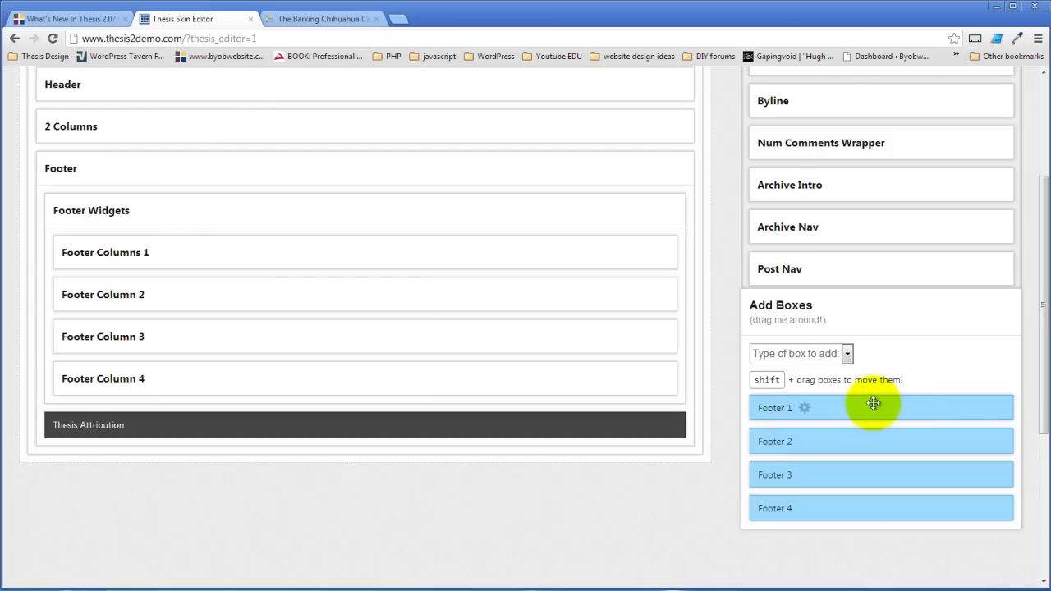
- Confirm Footer 1's HTML class is set to widget
{"action": "left_click", "coordinate": [802, 407]}
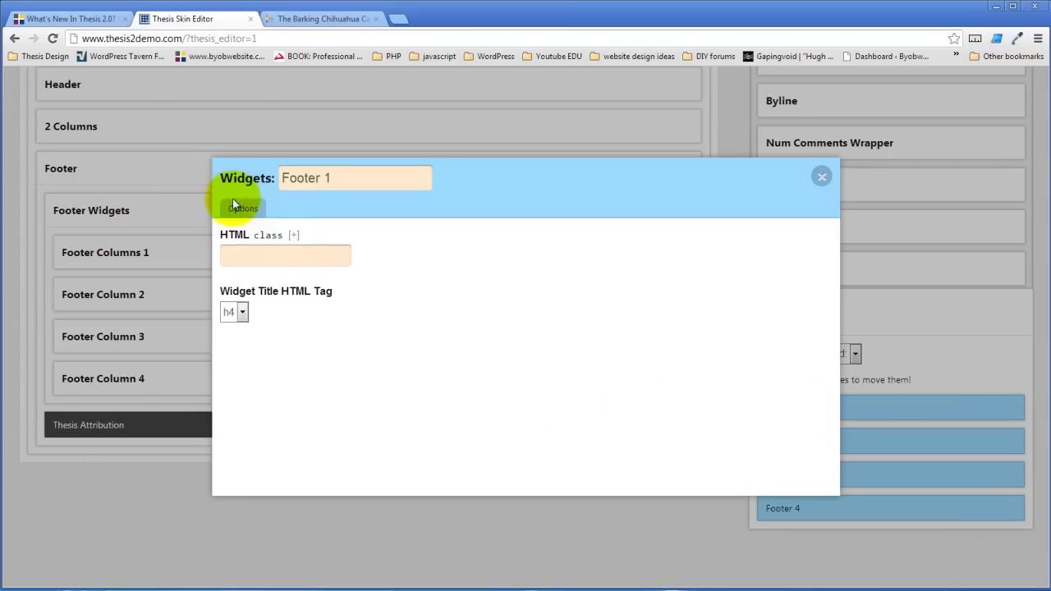
{"action": "left_click", "coordinate": [266, 259]}
{"action": "type", "text": "widget"}
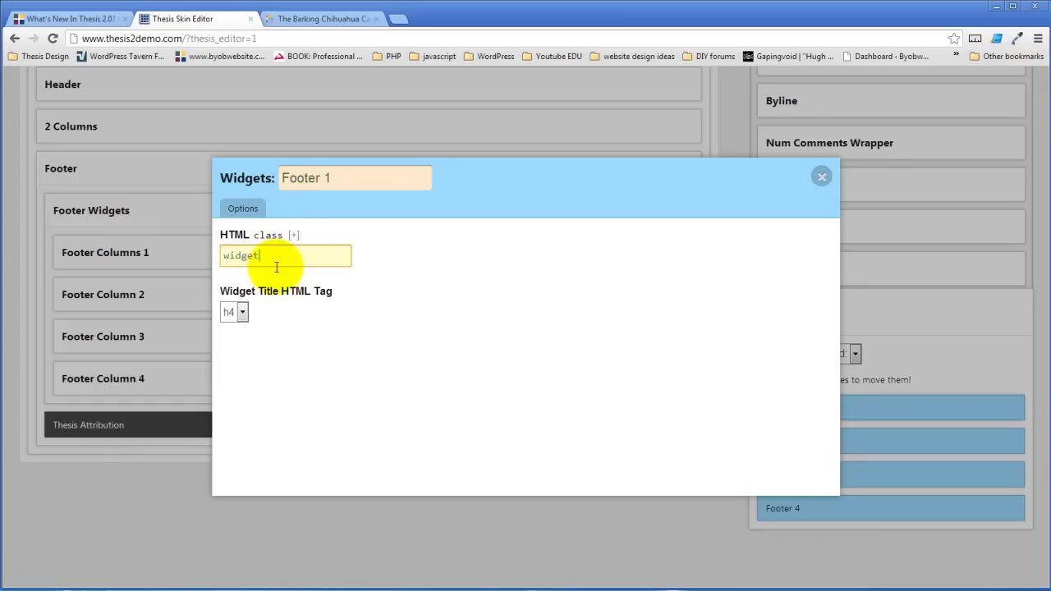
{"action": "left_click_drag", "start_coordinate": [276, 261], "coordinate": [177, 264]}
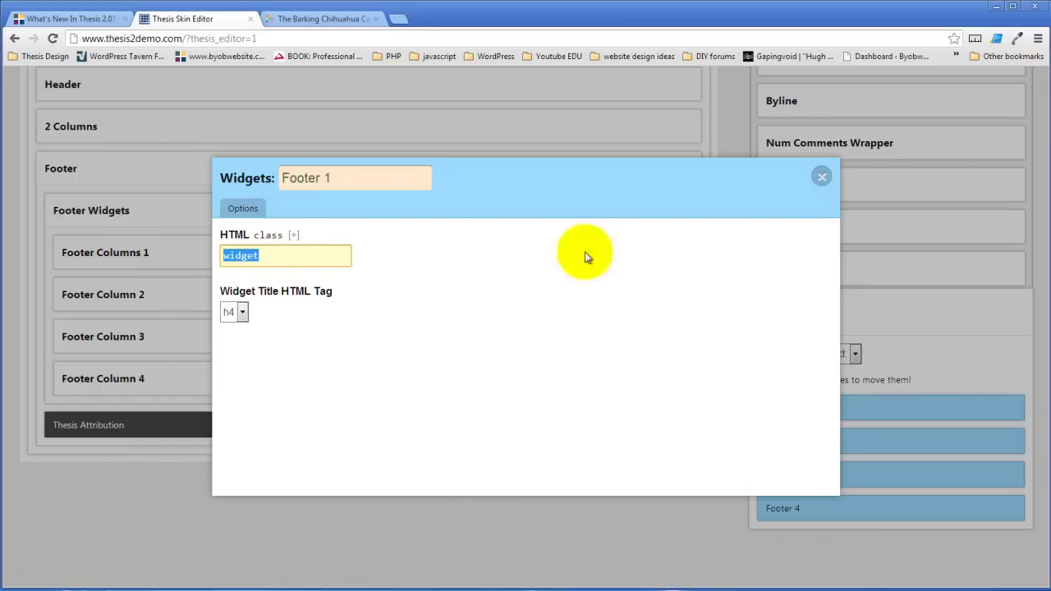
{"action": "left_click", "coordinate": [527, 323]}
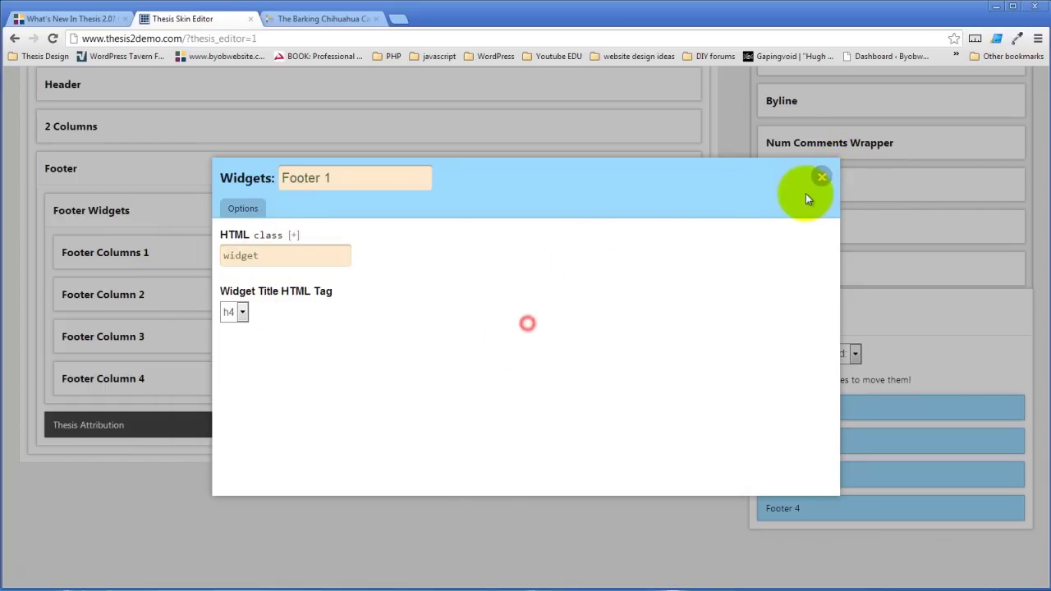
{"action": "left_click", "coordinate": [821, 177]}
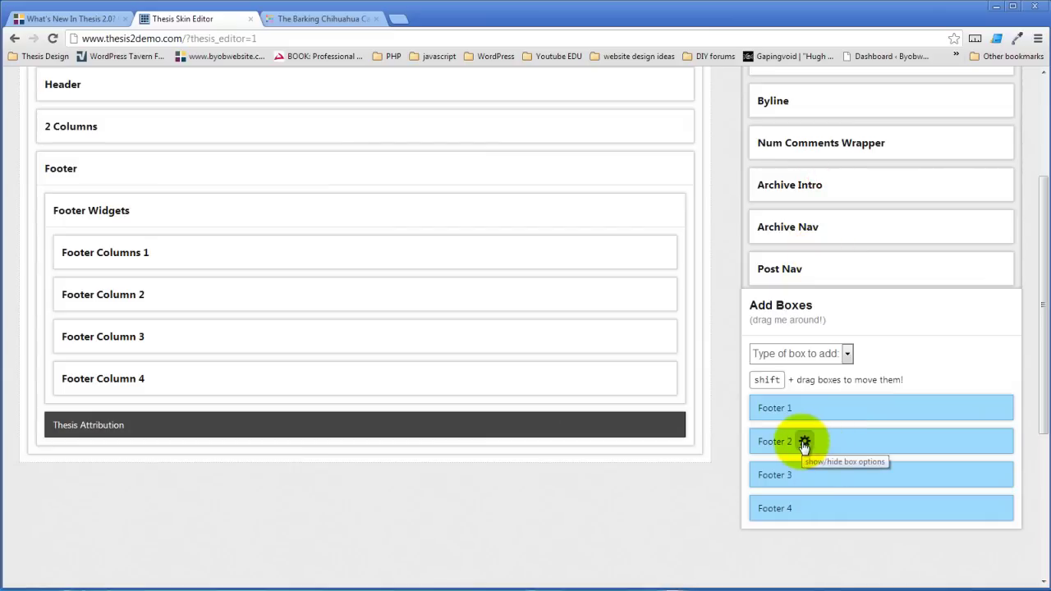
- Give Footer 2 the HTML class widget, keeping h4 as its title tag
{"action": "left_click", "coordinate": [805, 441]}
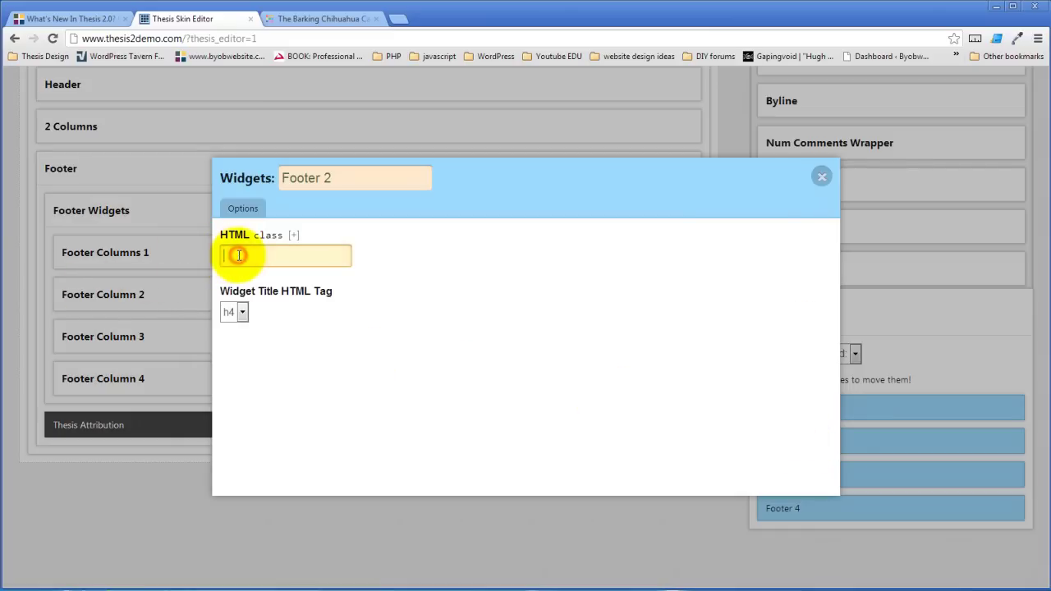
{"action": "type", "text": "widget"}
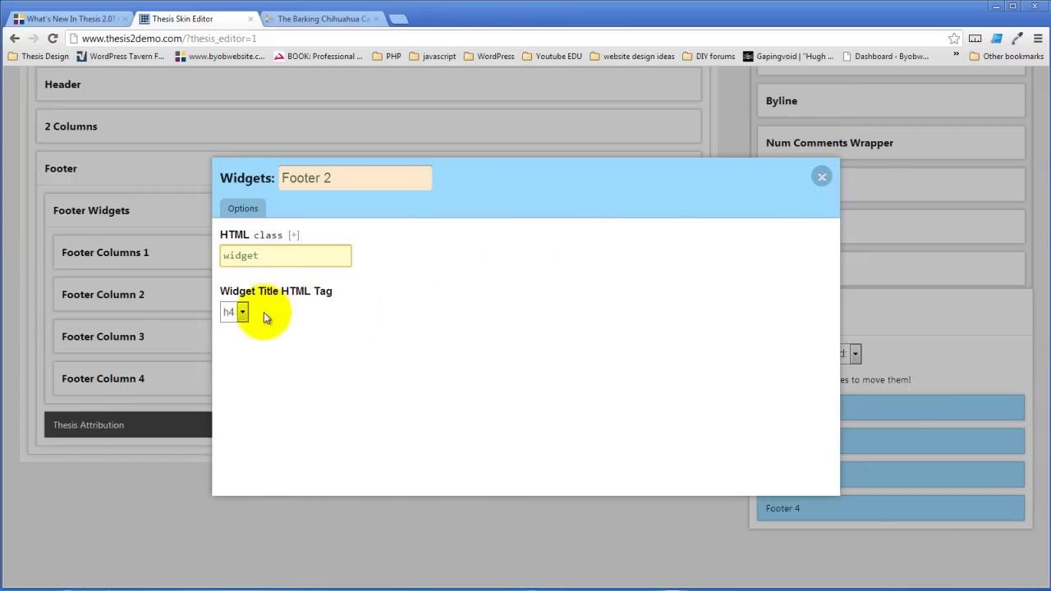
{"action": "left_click", "coordinate": [243, 312]}
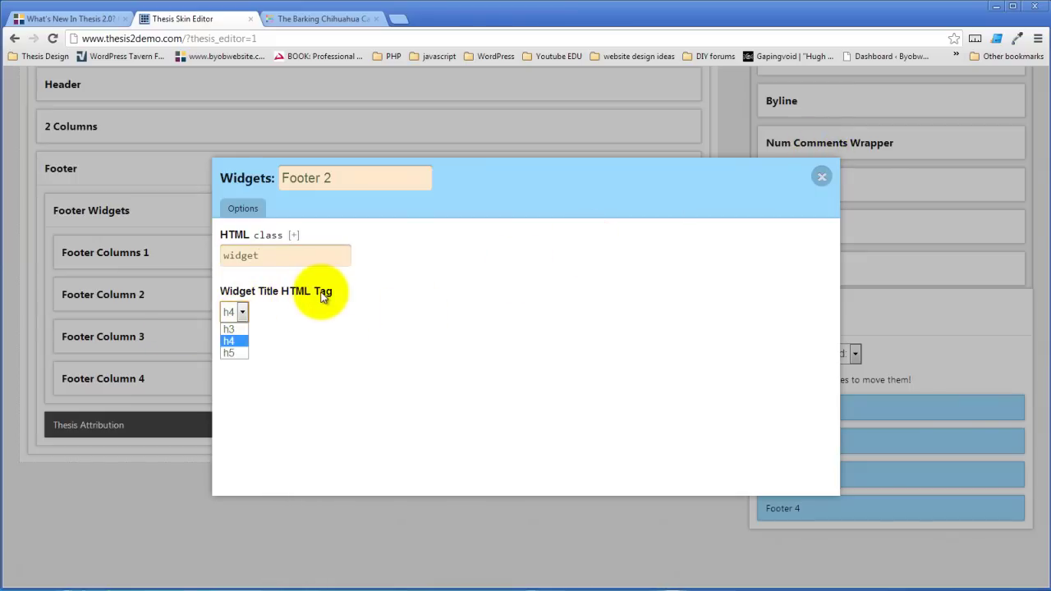
{"action": "left_click", "coordinate": [285, 335]}
{"action": "left_click", "coordinate": [448, 255]}
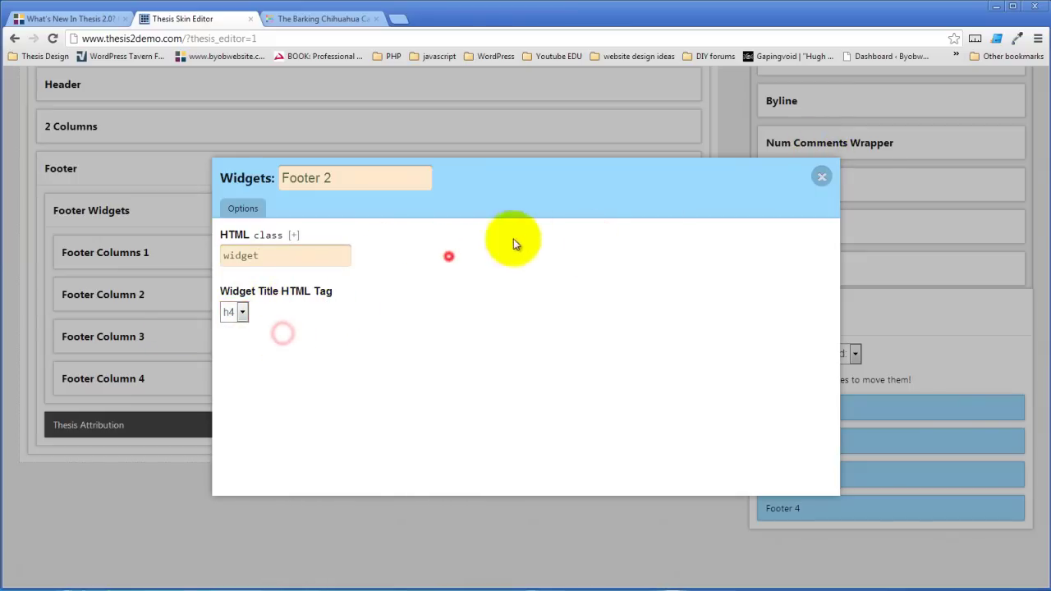
{"action": "left_click", "coordinate": [821, 176]}
- Give Footer 3 and Footer 4 the HTML class widget
{"action": "left_click", "coordinate": [805, 474]}
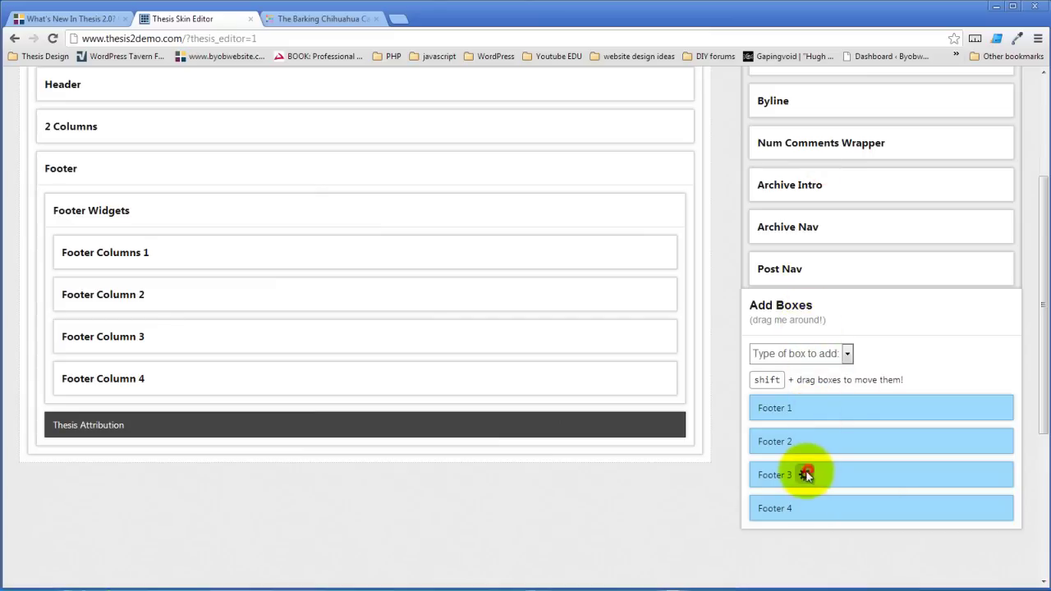
{"action": "left_click", "coordinate": [246, 262]}
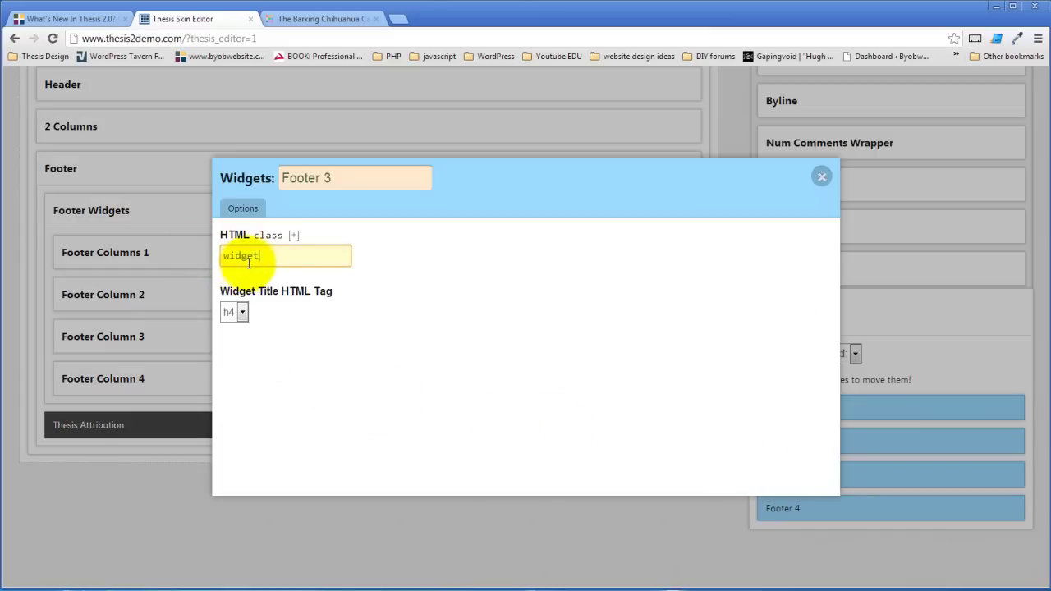
{"action": "left_click", "coordinate": [822, 176]}
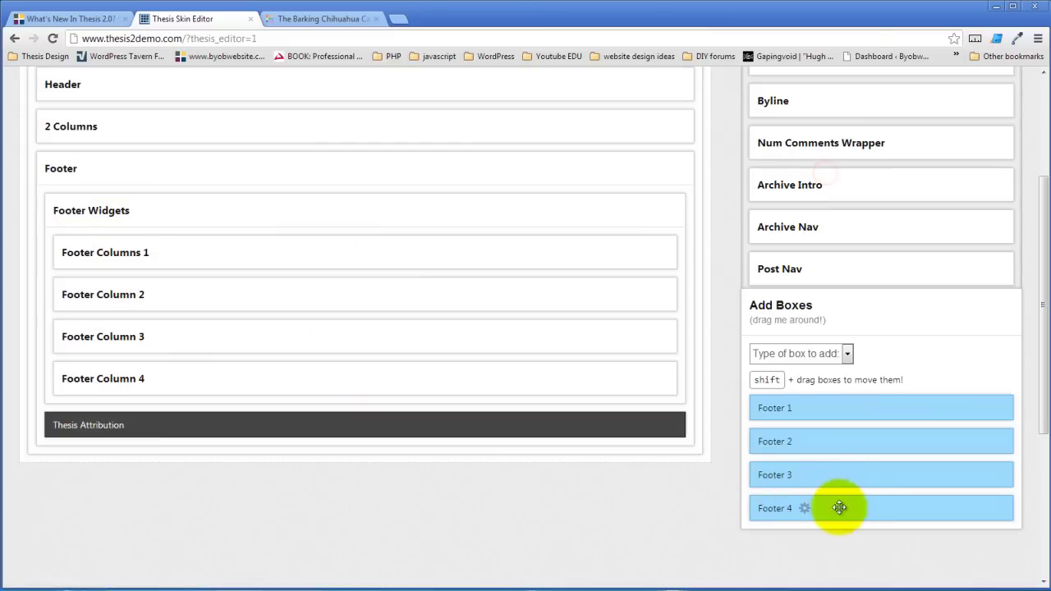
{"action": "left_click", "coordinate": [804, 508]}
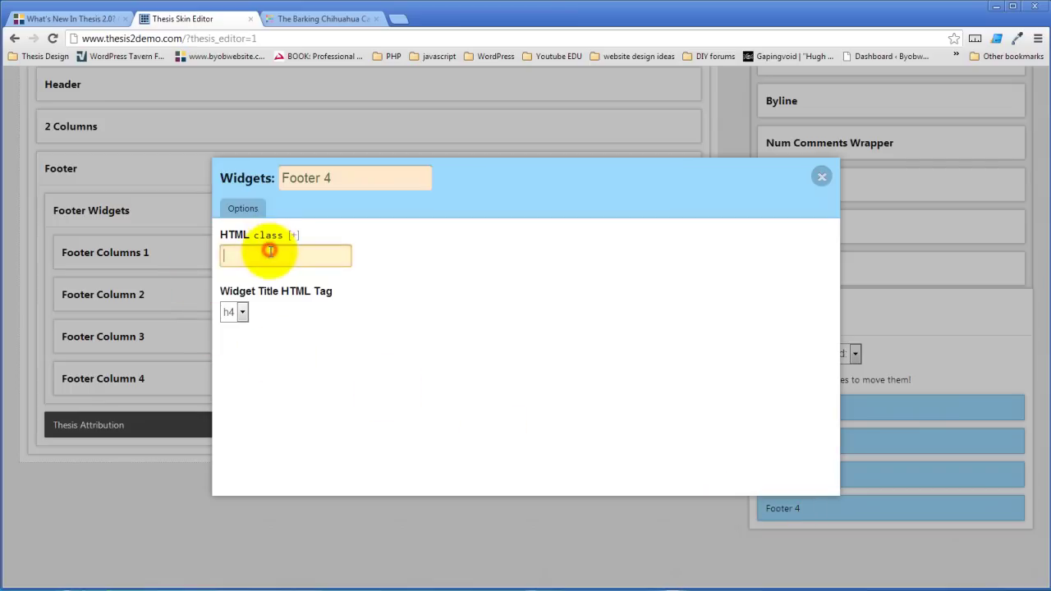
{"action": "type", "text": "widget"}
{"action": "left_click", "coordinate": [364, 336]}
{"action": "left_click", "coordinate": [822, 176]}
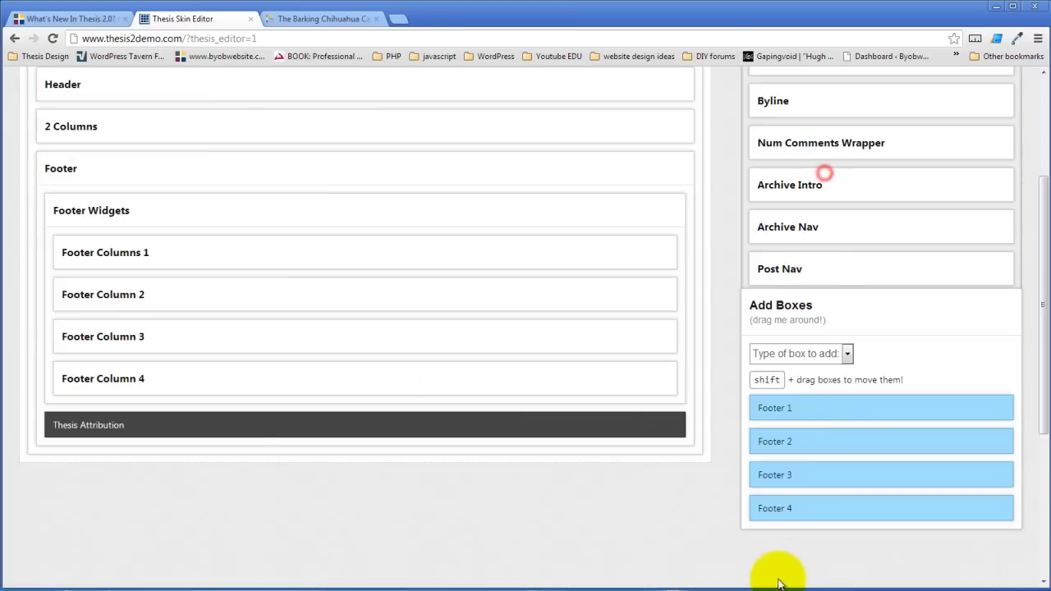
{"action": "mouse_move", "coordinate": [890, 509]}
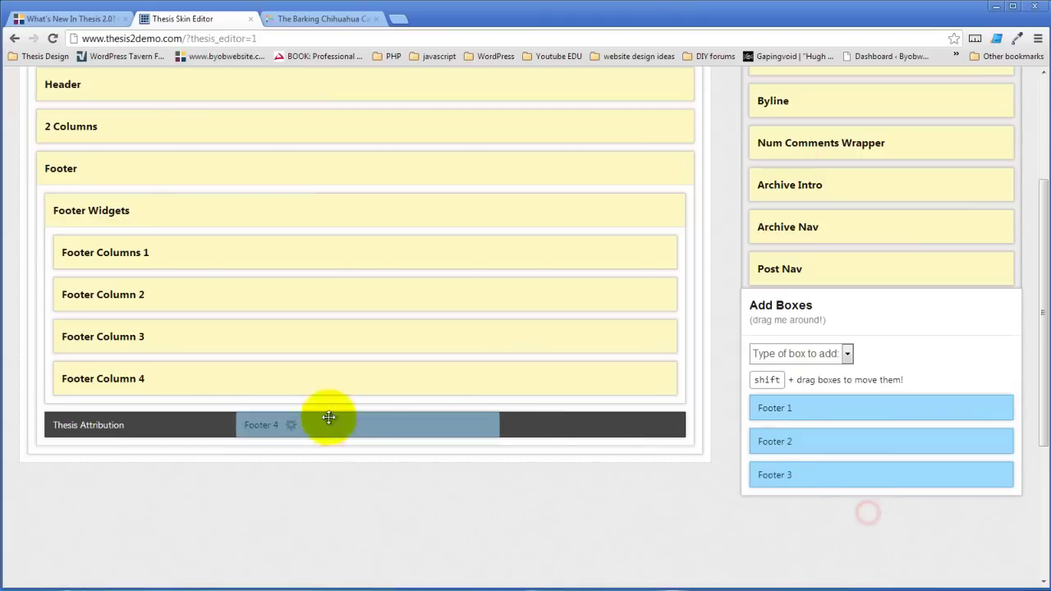
- Place Footer 4, 3, 2 and 1 into Footer Columns 4, 3, 2 and 1, then save the template
{"action": "left_click_drag", "start_coordinate": [854, 511], "coordinate": [304, 382]}
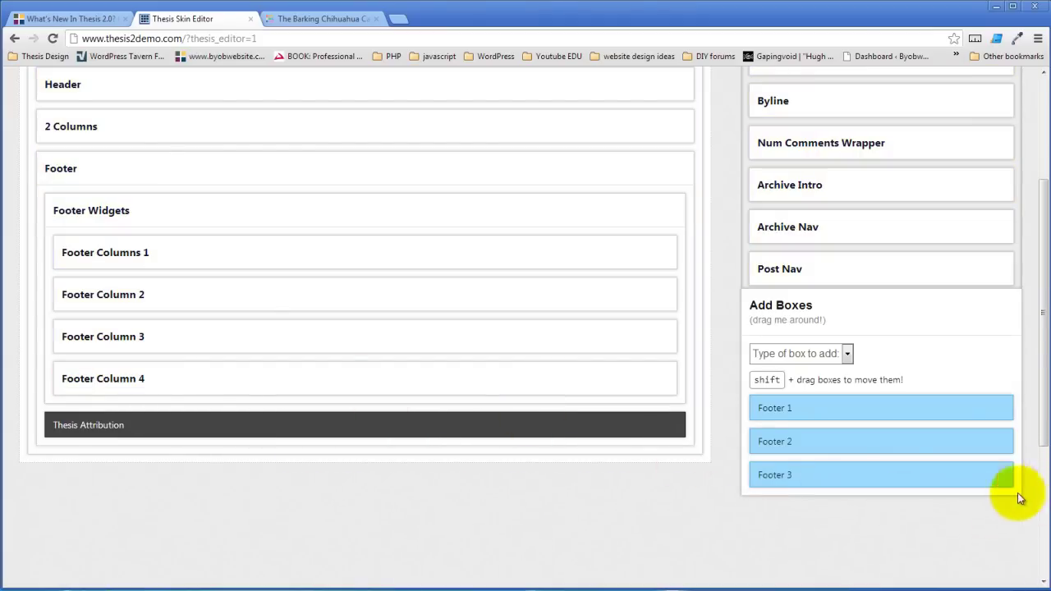
{"action": "left_click_drag", "start_coordinate": [870, 474], "coordinate": [291, 334]}
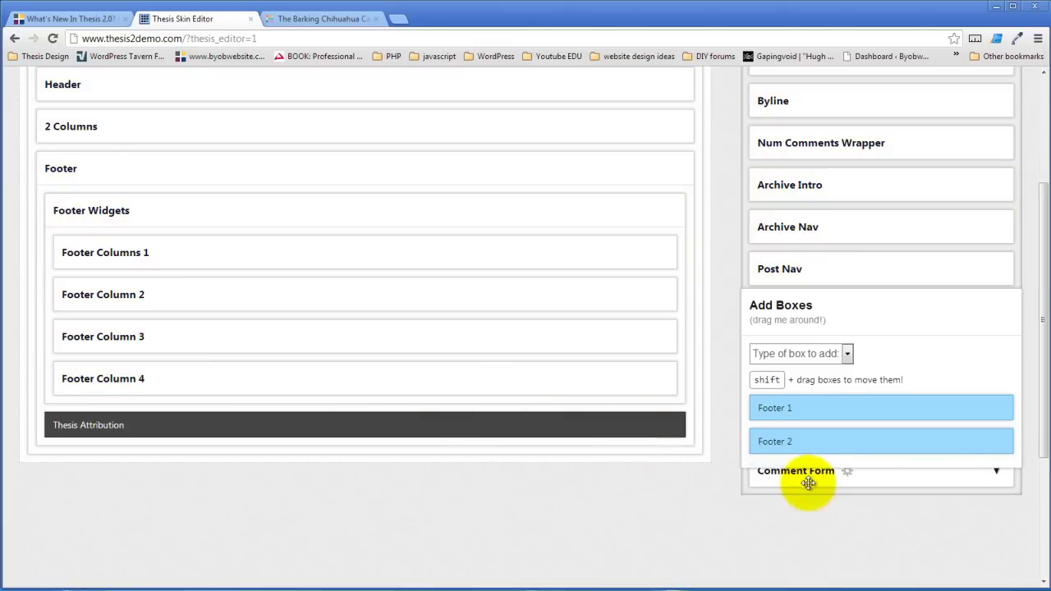
{"action": "left_click_drag", "start_coordinate": [840, 439], "coordinate": [394, 359]}
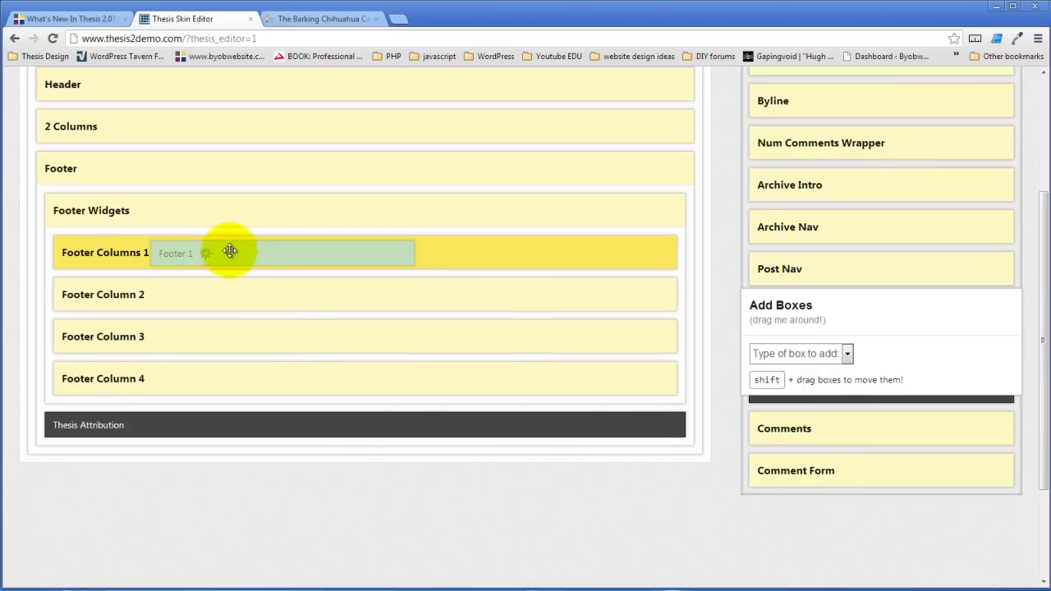
{"action": "left_click_drag", "start_coordinate": [828, 403], "coordinate": [234, 247]}
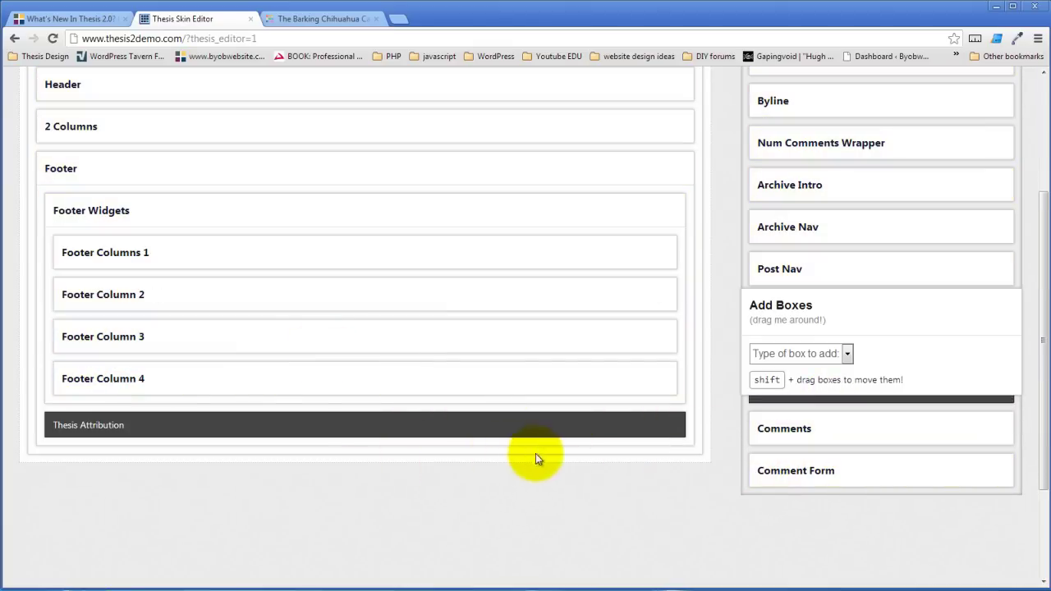
{"action": "scroll", "coordinate": [537, 457], "scroll_direction": "up", "scroll_amount": 3}
{"action": "left_click", "coordinate": [957, 129]}
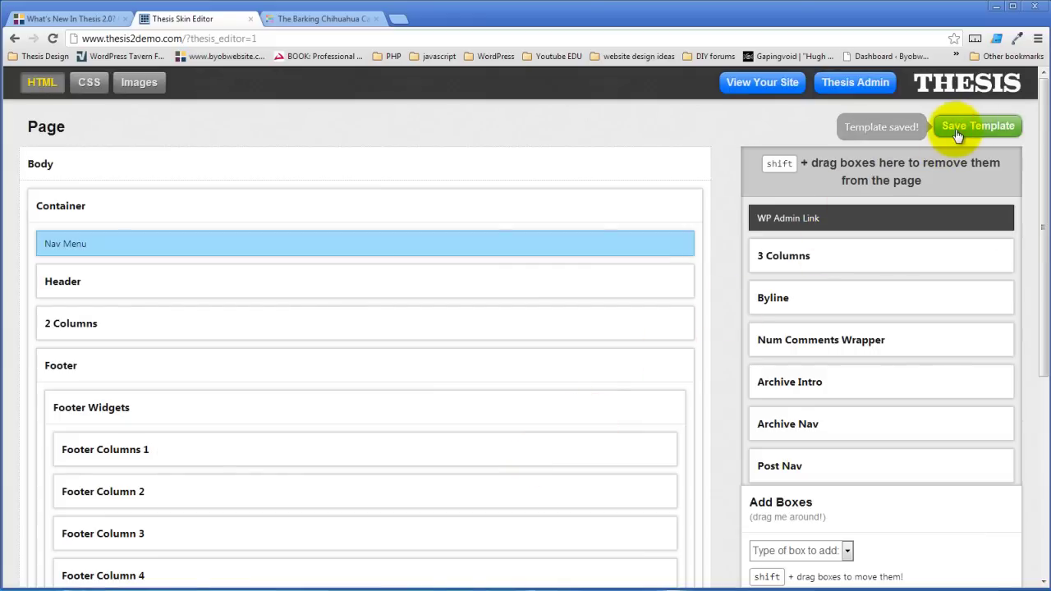
- In the skin CSS, glance at the Widgets package, then start a new Columns package named Footer Columns
{"action": "left_click", "coordinate": [88, 82]}
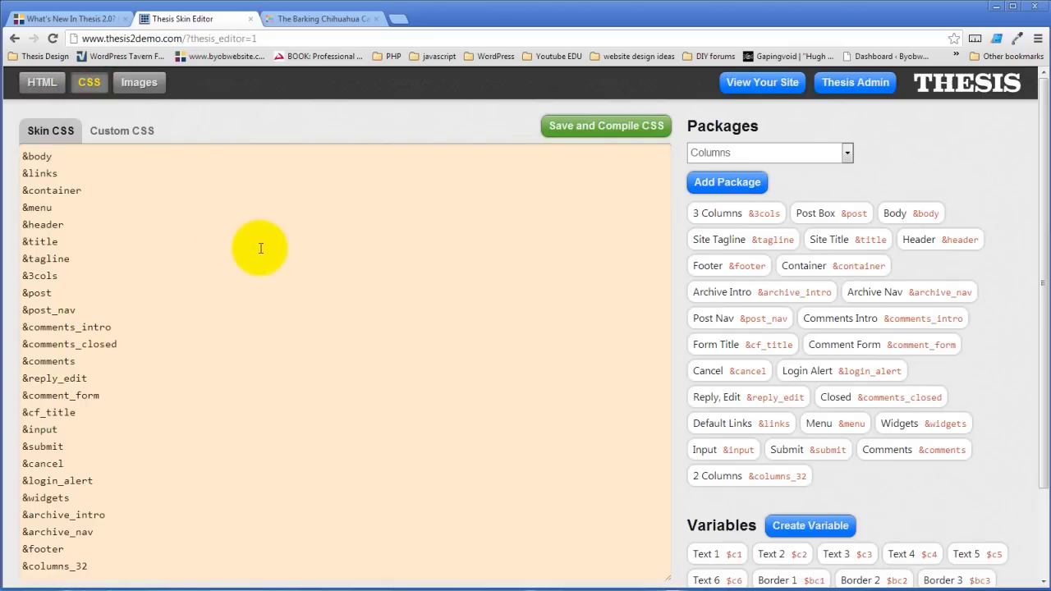
{"action": "left_click", "coordinate": [895, 424]}
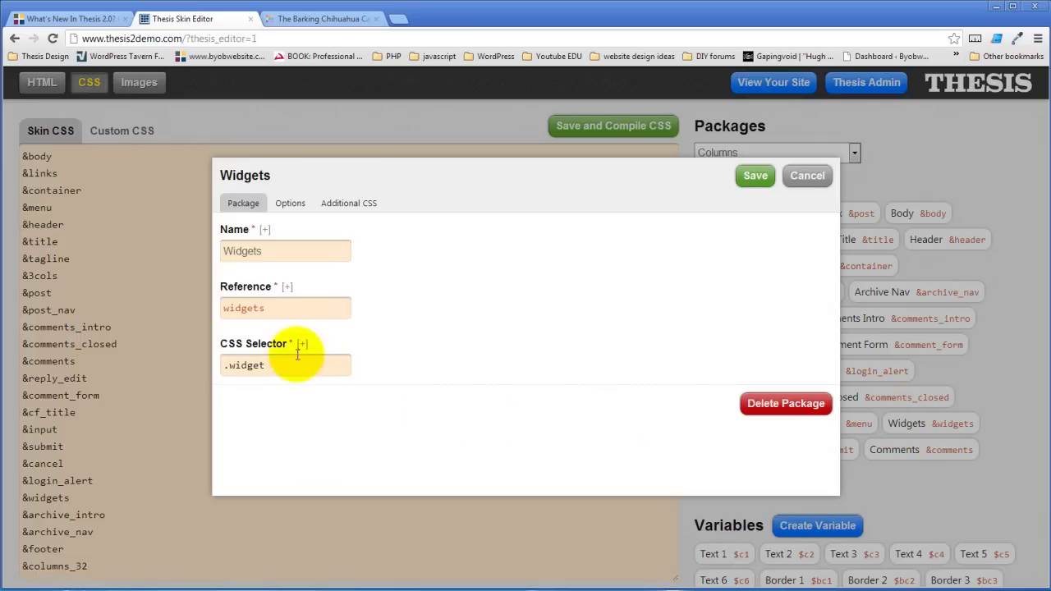
{"action": "left_click", "coordinate": [811, 179]}
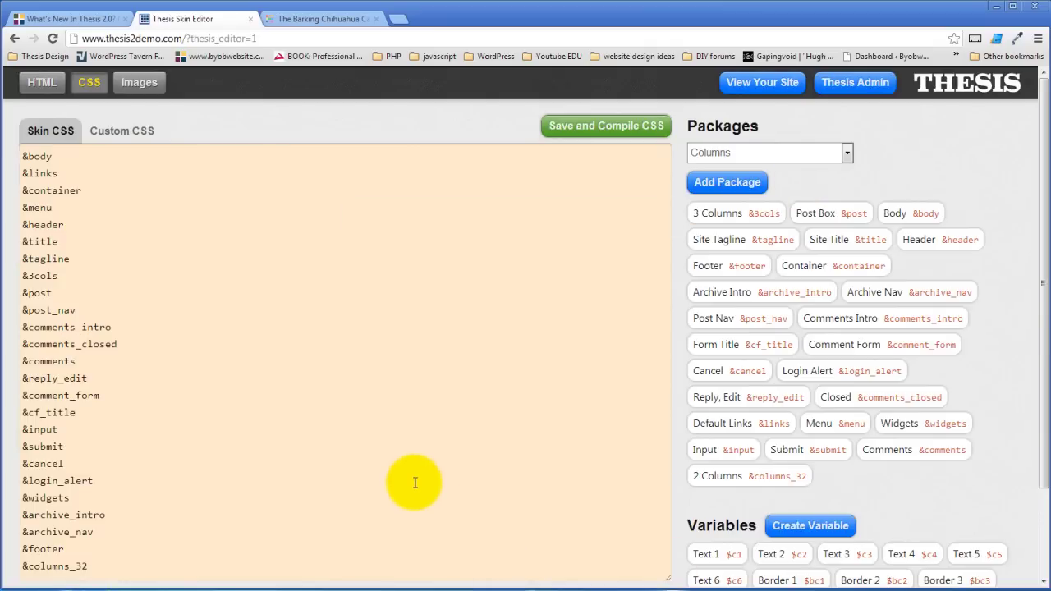
{"action": "left_click", "coordinate": [737, 185]}
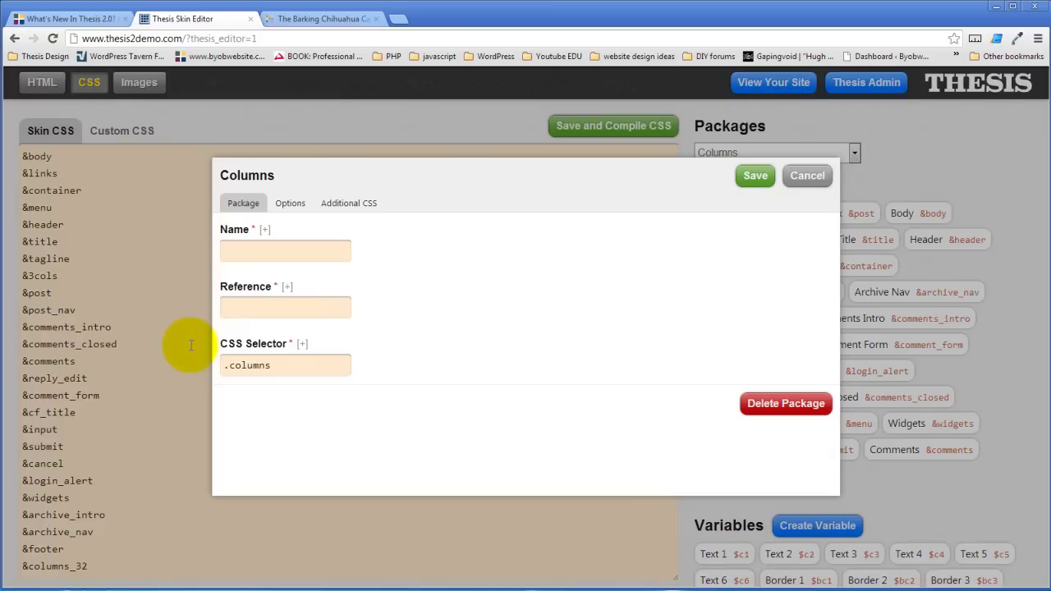
{"action": "left_click", "coordinate": [273, 259]}
{"action": "type", "text": "Footer Columns"}
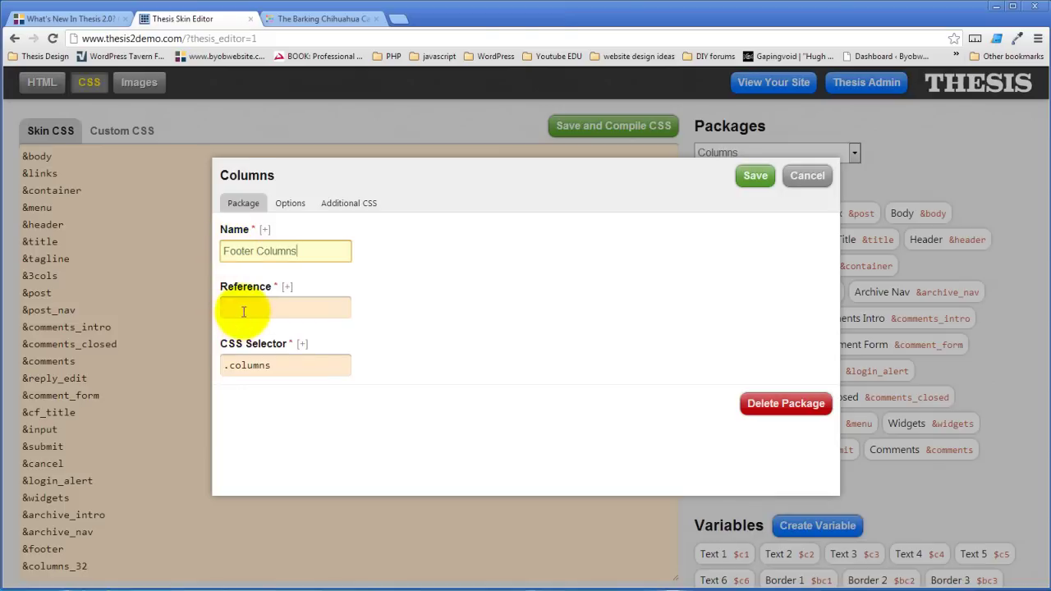
{"action": "left_click", "coordinate": [242, 311]}
{"action": "type", "text": "columns_44"}
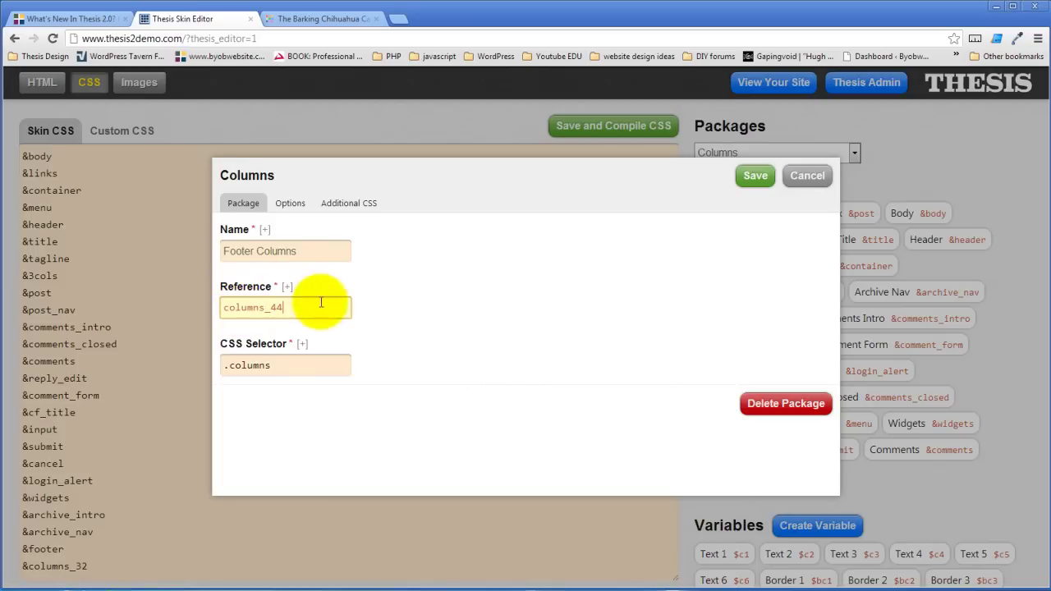
- Set the package's CSS selector to .columns_44, save it, and reopen Footer Columns for editing
{"action": "left_click_drag", "start_coordinate": [321, 307], "coordinate": [224, 307]}
{"action": "key", "text": "ctrl+c"}
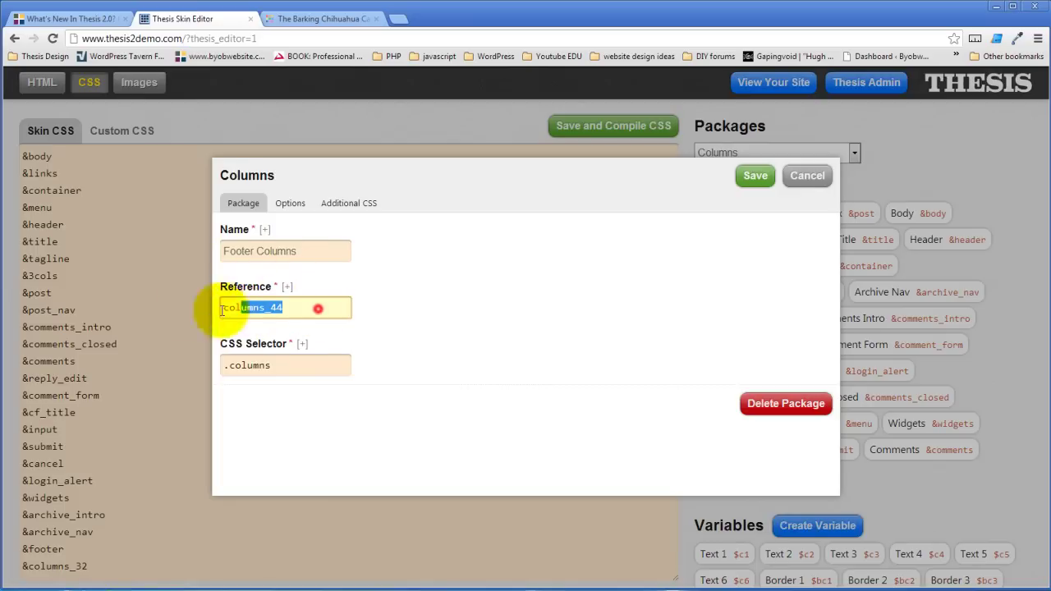
{"action": "triple_click", "coordinate": [229, 366]}
{"action": "type", "text": "."}
{"action": "key", "text": "ctrl+v"}
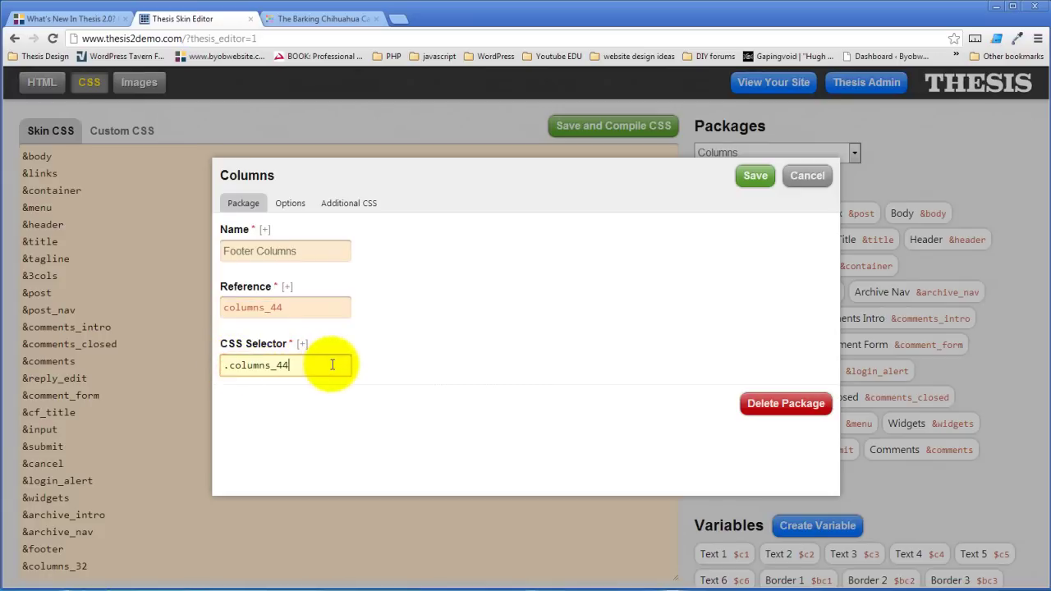
{"action": "left_click", "coordinate": [438, 317]}
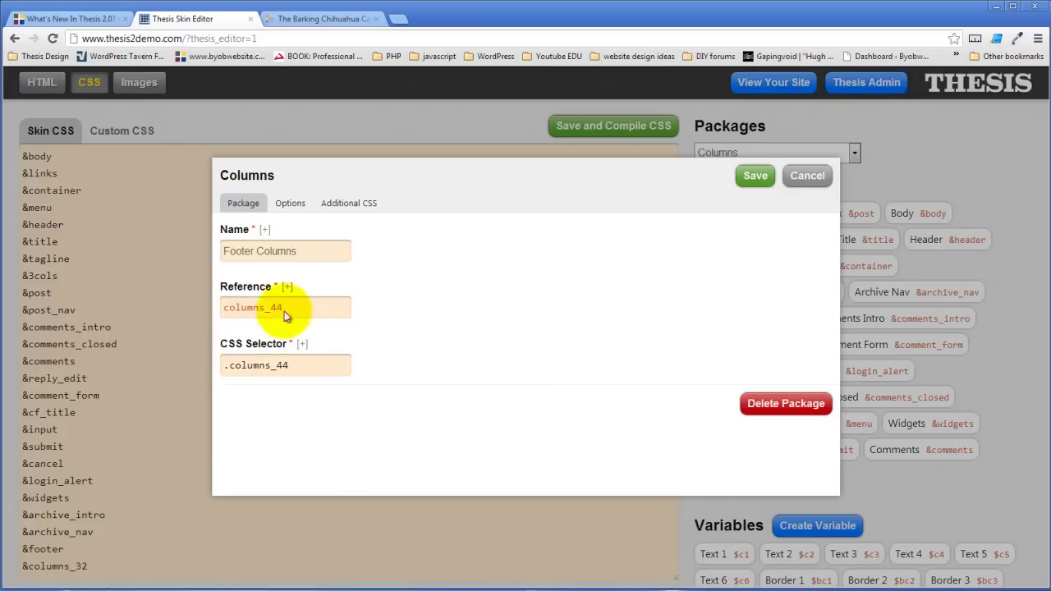
{"action": "left_click", "coordinate": [755, 176]}
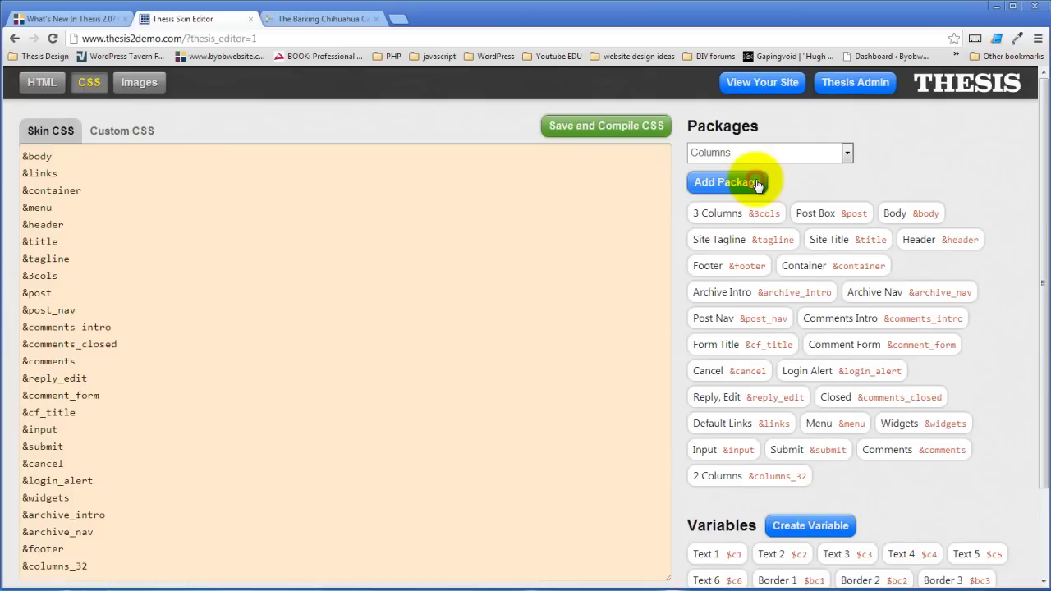
{"action": "scroll", "coordinate": [460, 386], "scroll_direction": "down", "scroll_amount": 3}
{"action": "scroll", "coordinate": [654, 405], "scroll_direction": "up", "scroll_amount": 3}
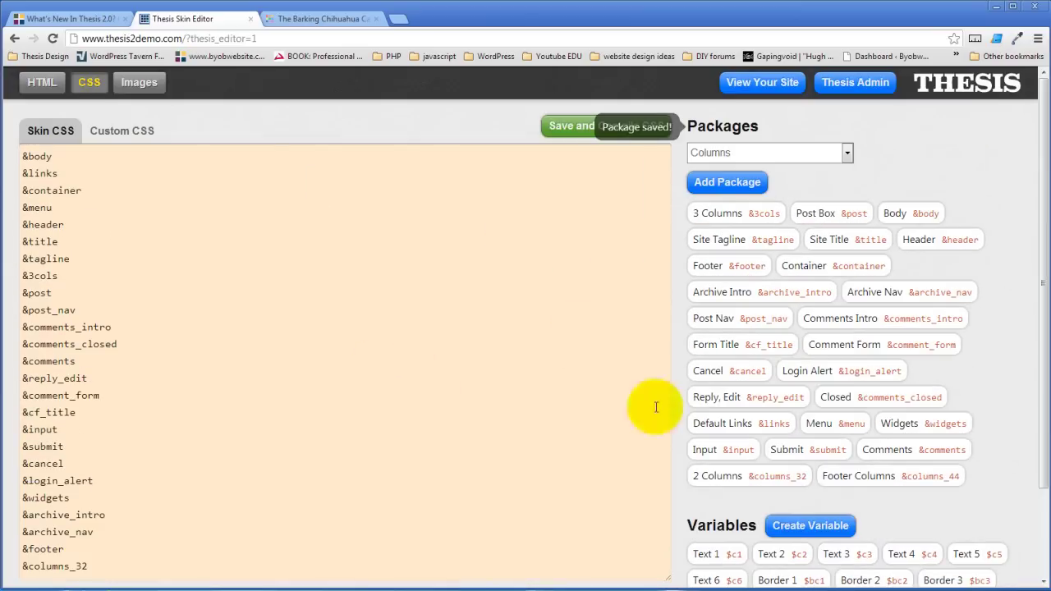
{"action": "left_click", "coordinate": [911, 476]}
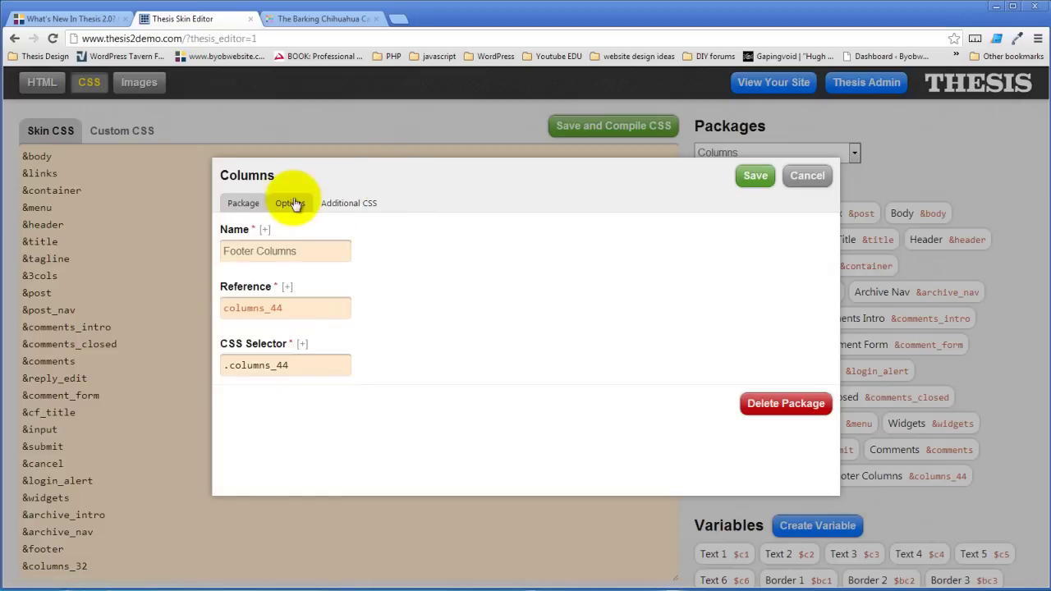
- Set Footer Columns to 4 Columns and check Column 1's 25% width
{"action": "left_click", "coordinate": [289, 202]}
{"action": "left_click", "coordinate": [279, 251]}
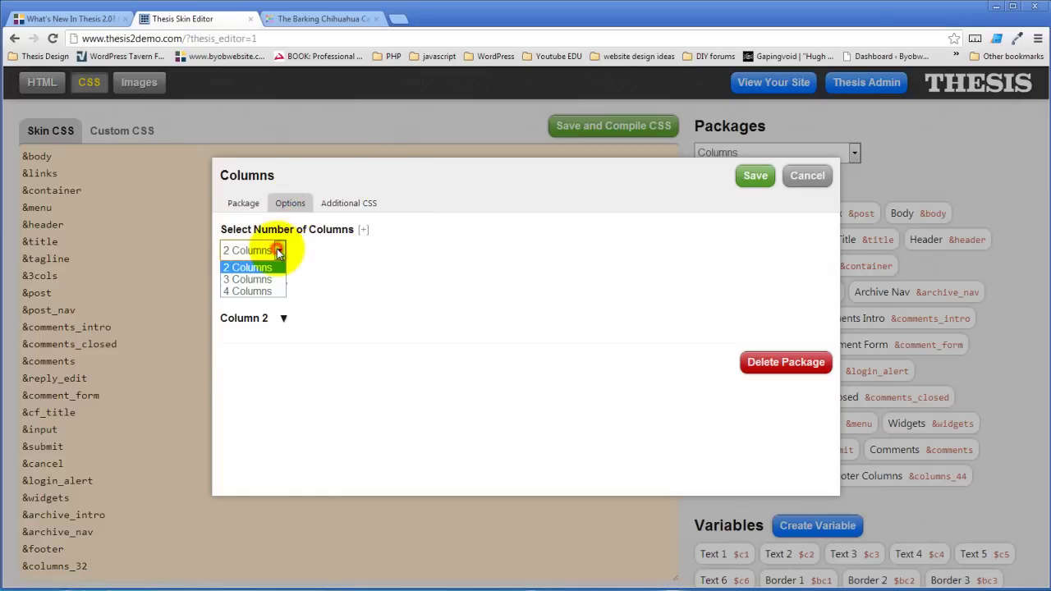
{"action": "left_click", "coordinate": [250, 288]}
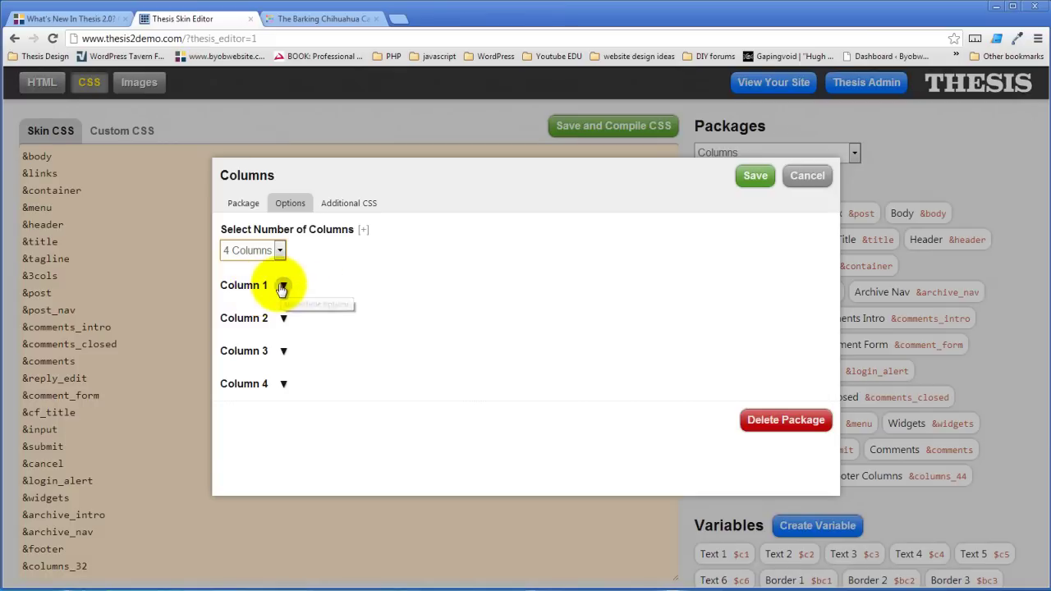
{"action": "left_click", "coordinate": [281, 285]}
{"action": "left_click", "coordinate": [265, 332]}
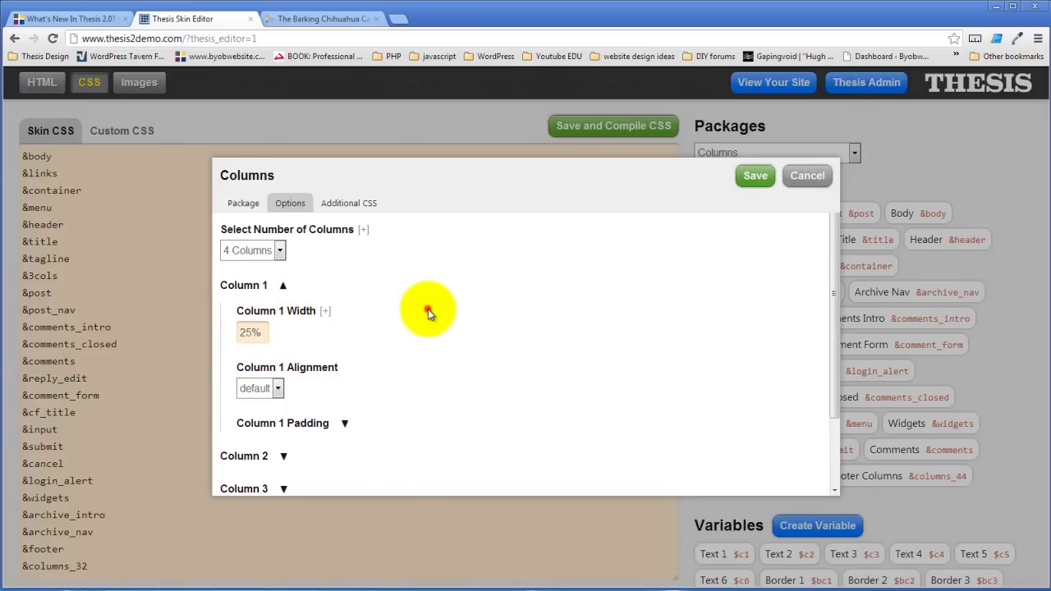
{"action": "scroll", "coordinate": [428, 309], "scroll_direction": "down", "scroll_amount": 1}
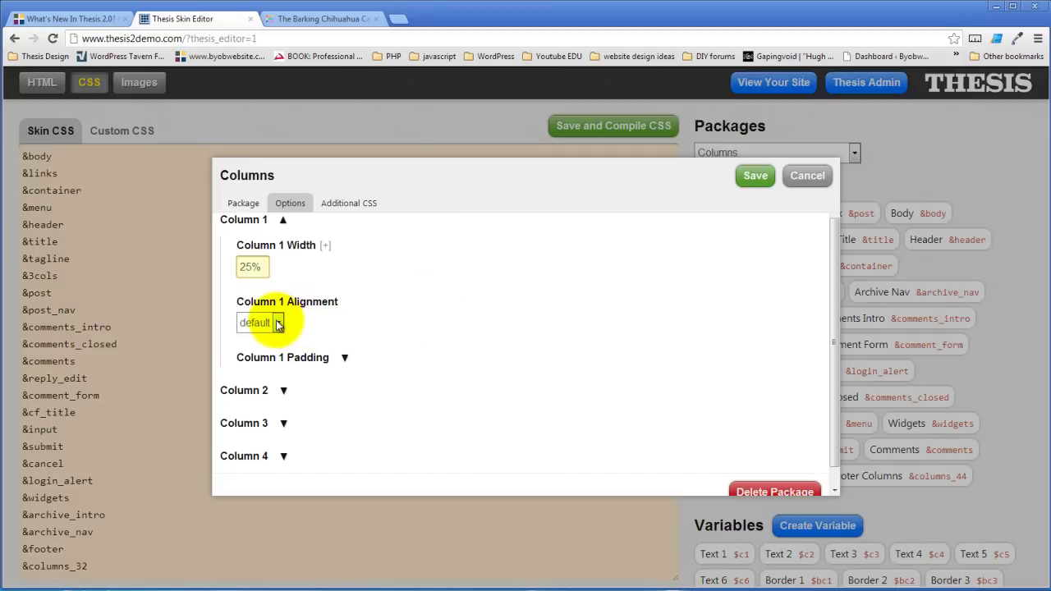
- Left-align Column 1 and give it 11 right and left padding
{"action": "left_click", "coordinate": [277, 323]}
{"action": "left_click", "coordinate": [263, 348]}
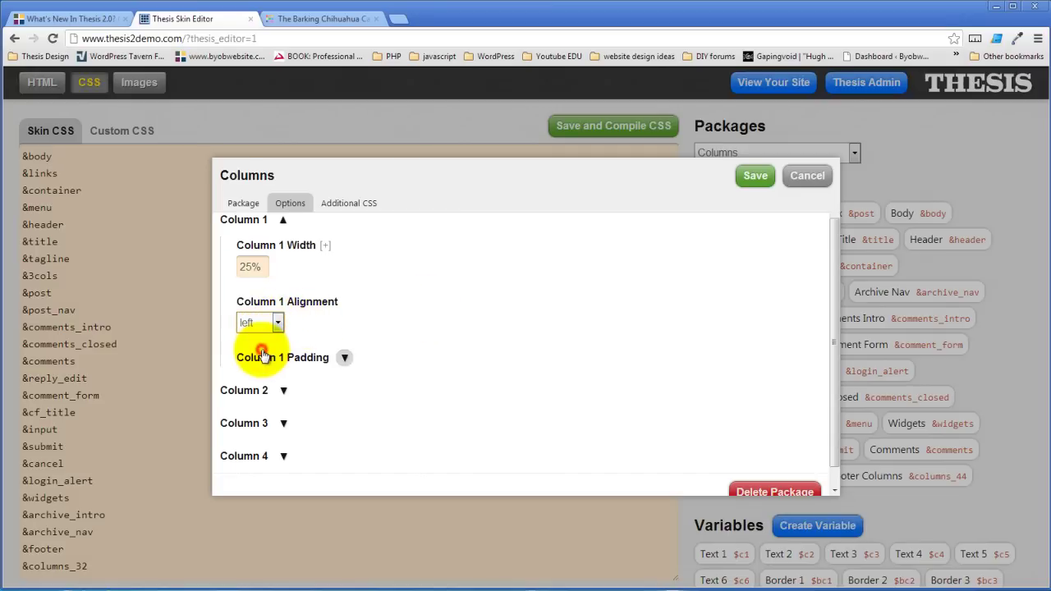
{"action": "left_click", "coordinate": [344, 358]}
{"action": "scroll", "coordinate": [399, 324], "scroll_direction": "down", "scroll_amount": 3}
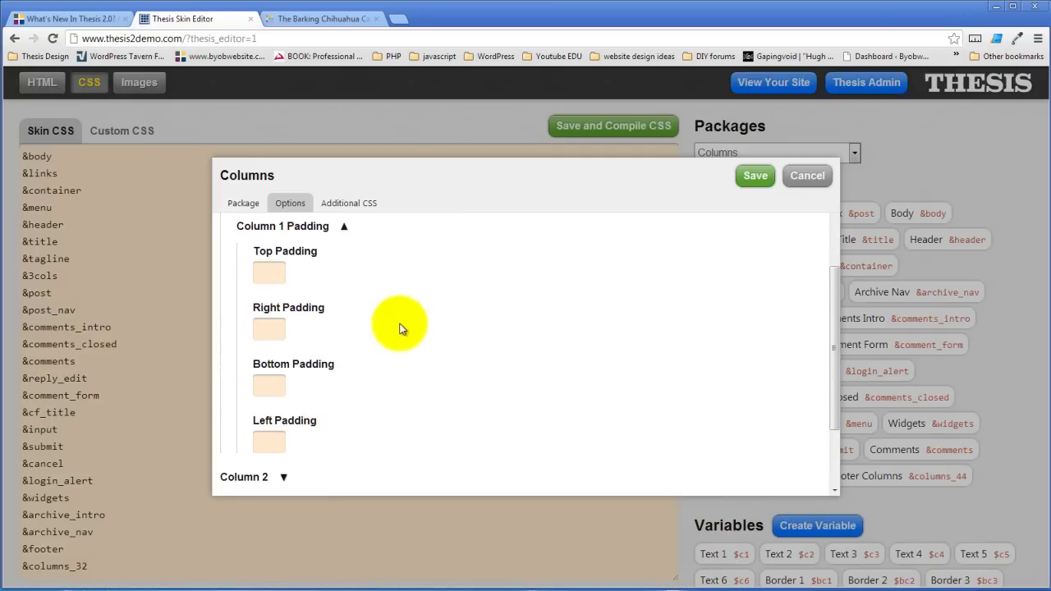
{"action": "left_click", "coordinate": [263, 332]}
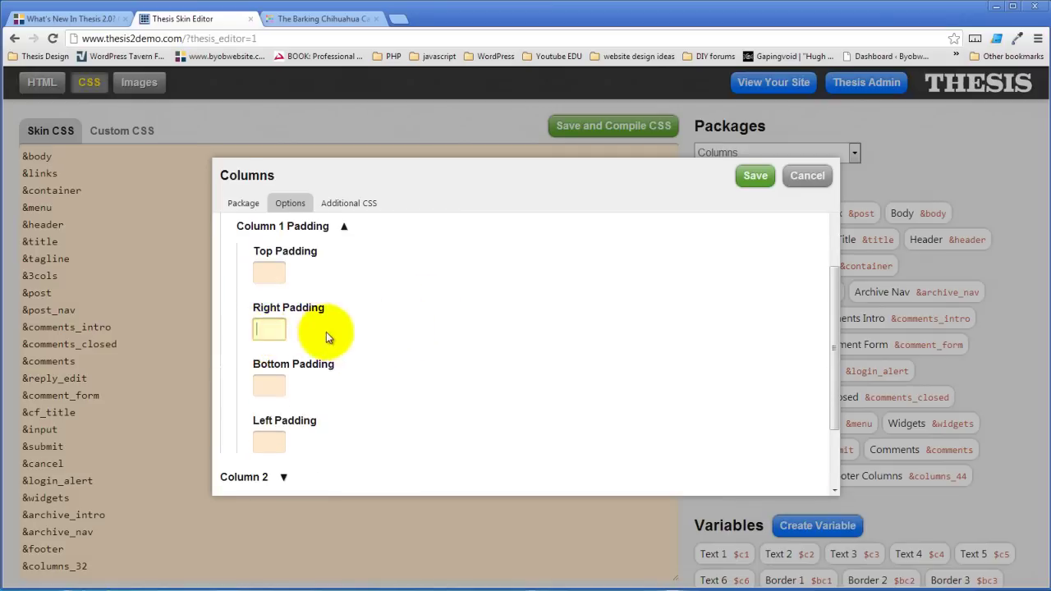
{"action": "type", "text": "11"}
{"action": "left_click", "coordinate": [280, 442]}
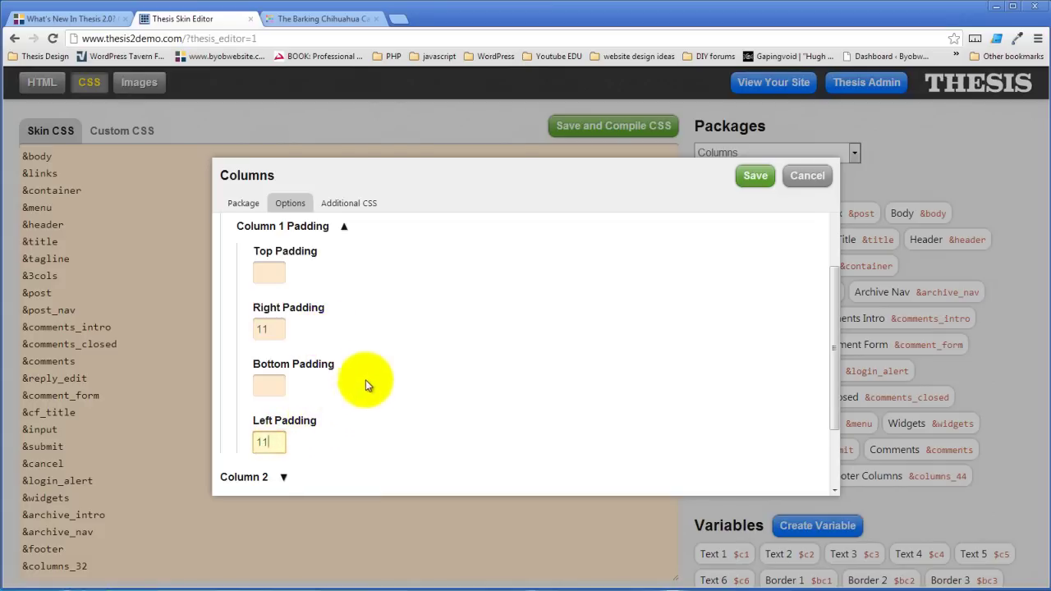
{"action": "scroll", "coordinate": [298, 404], "scroll_direction": "down", "scroll_amount": 2}
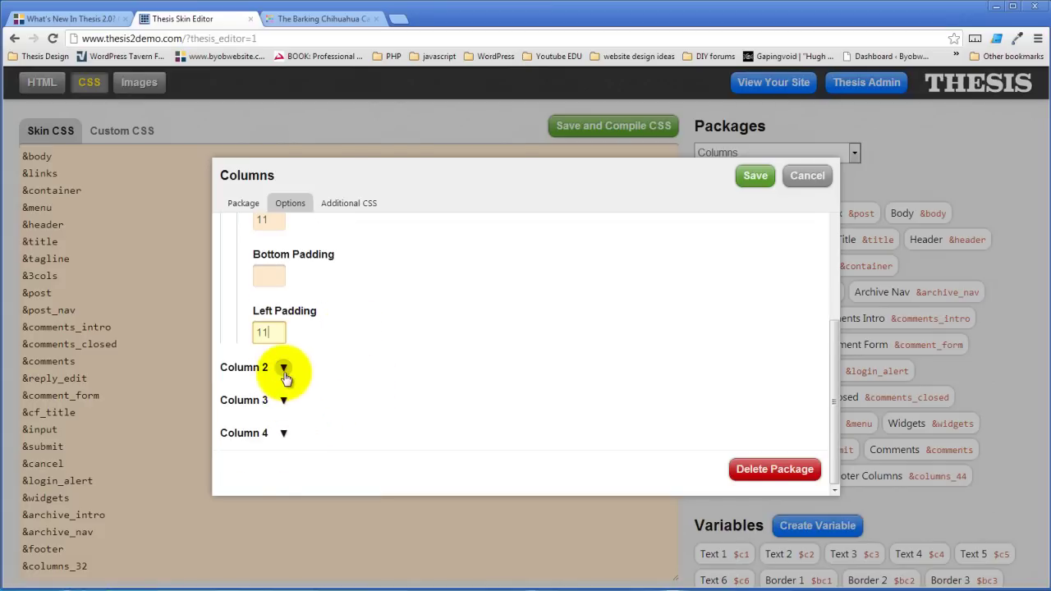
- Left-align Column 2 and give it 11 right and left padding
{"action": "left_click", "coordinate": [283, 368]}
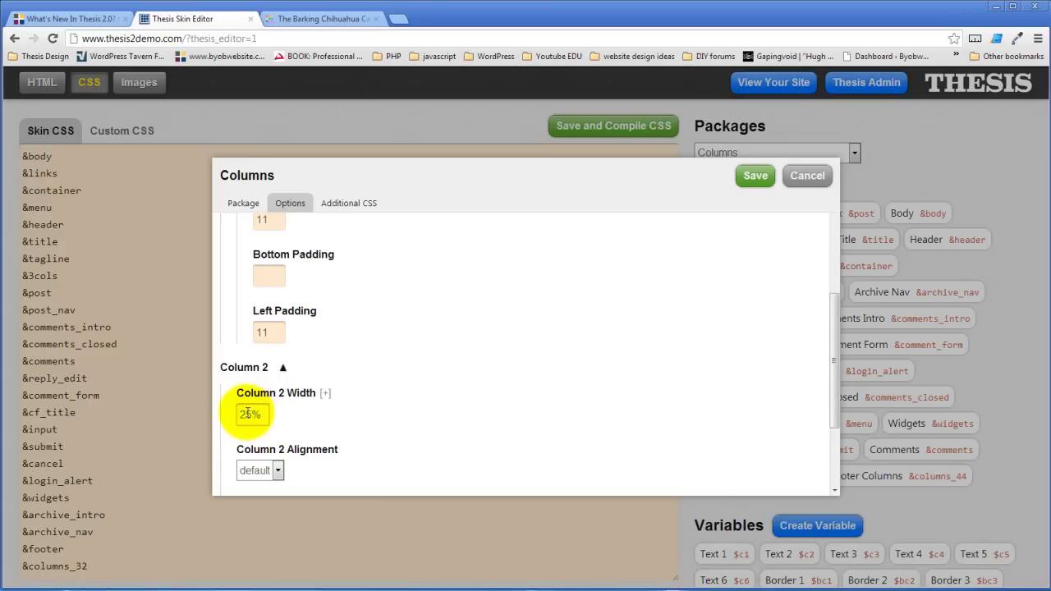
{"action": "scroll", "coordinate": [386, 378], "scroll_direction": "down", "scroll_amount": 2}
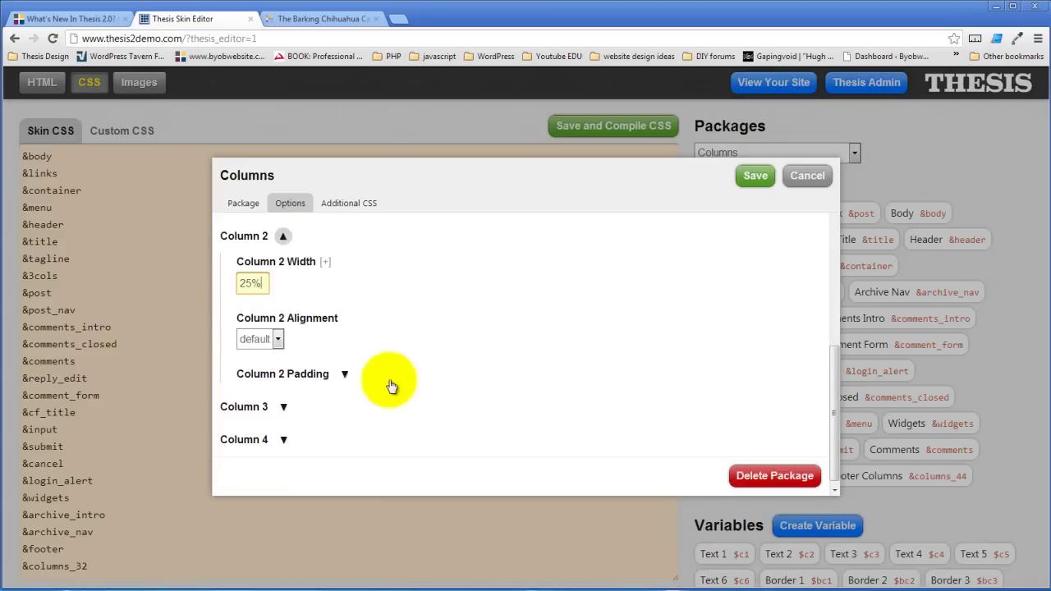
{"action": "left_click", "coordinate": [278, 339]}
{"action": "left_click", "coordinate": [261, 354]}
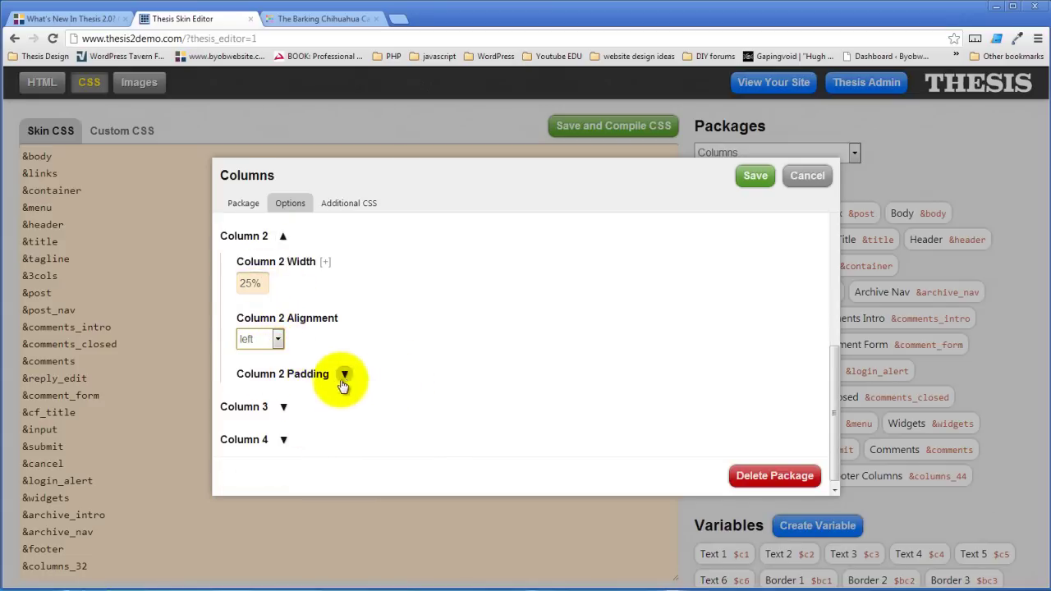
{"action": "left_click", "coordinate": [343, 375]}
{"action": "scroll", "coordinate": [350, 385], "scroll_direction": "down", "scroll_amount": 3}
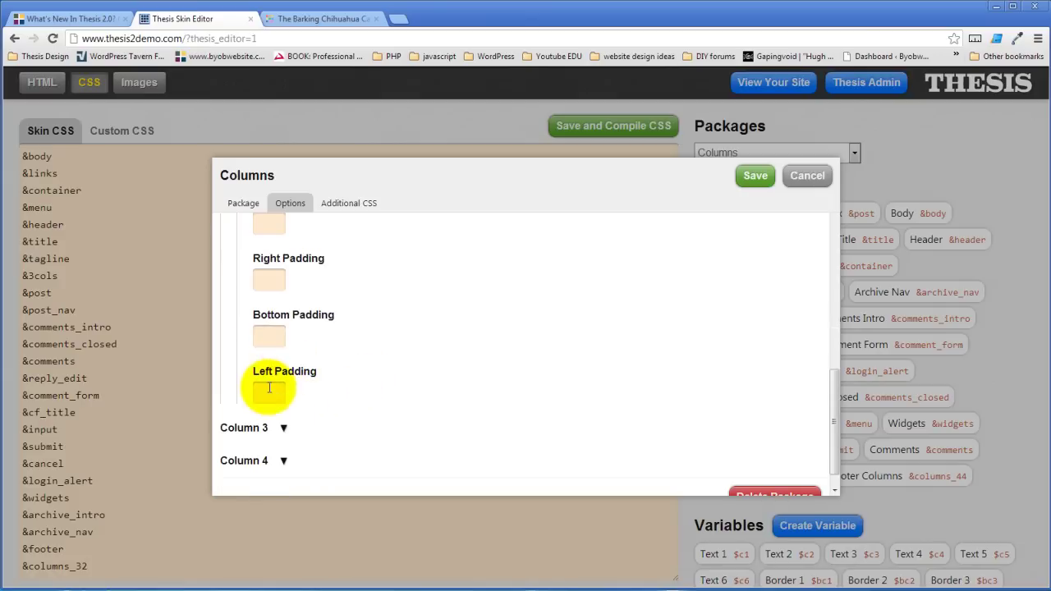
{"action": "type", "text": "11"}
{"action": "left_click", "coordinate": [269, 280]}
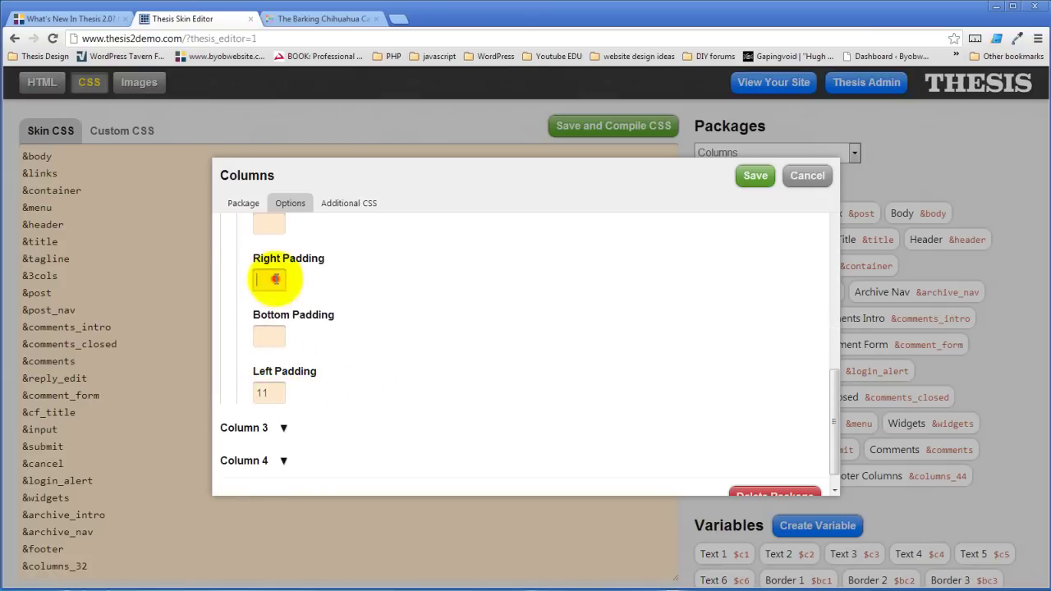
{"action": "type", "text": "11"}
- Left-align Column 3 and give it 11 right and left padding
{"action": "left_click", "coordinate": [283, 427]}
{"action": "scroll", "coordinate": [282, 378], "scroll_direction": "down", "scroll_amount": 2}
{"action": "type", "text": "25"}
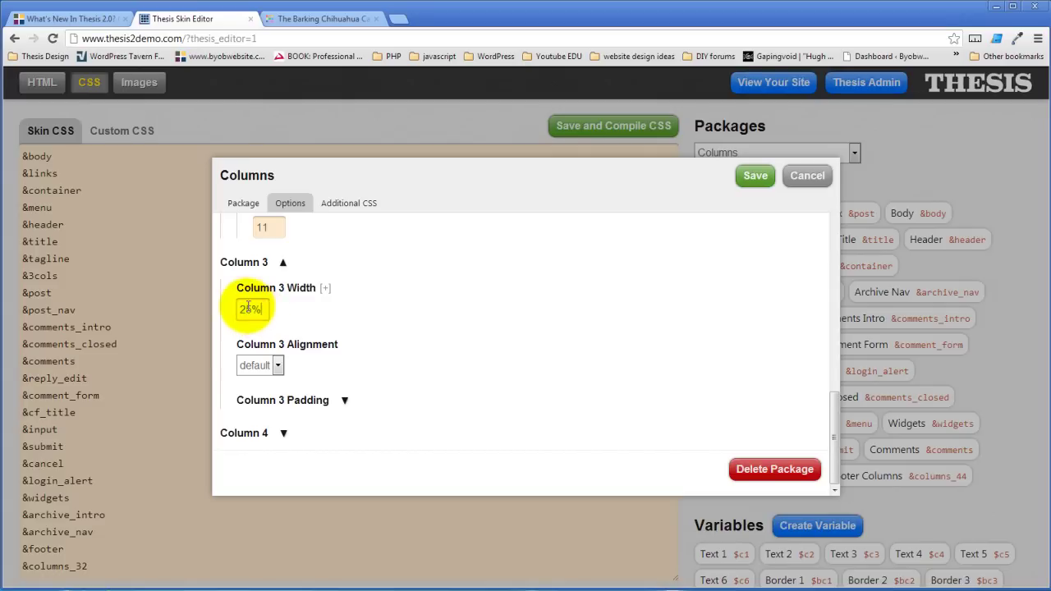
{"action": "left_click", "coordinate": [279, 367]}
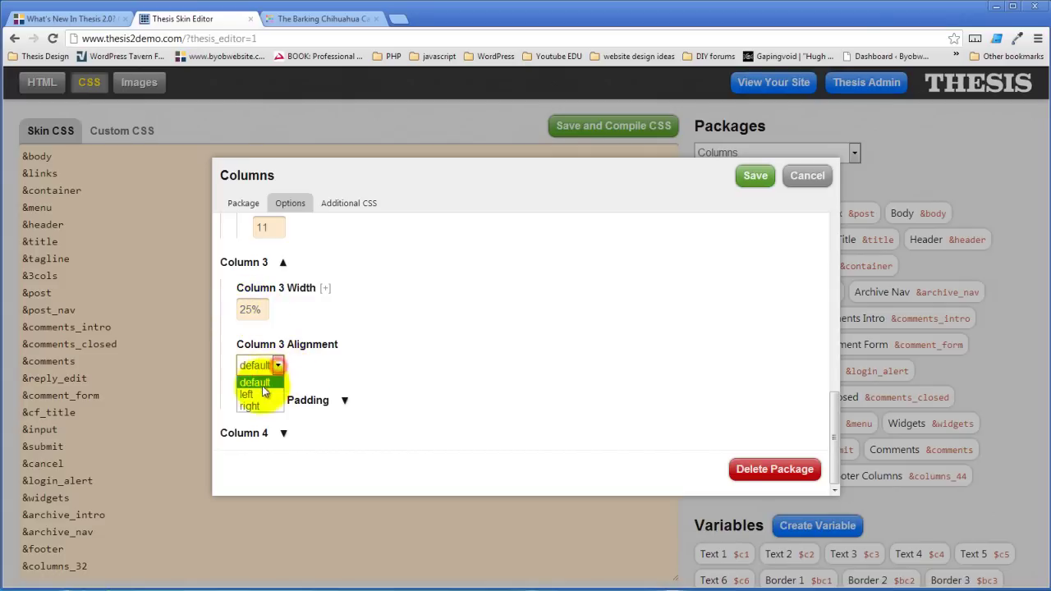
{"action": "left_click", "coordinate": [256, 396]}
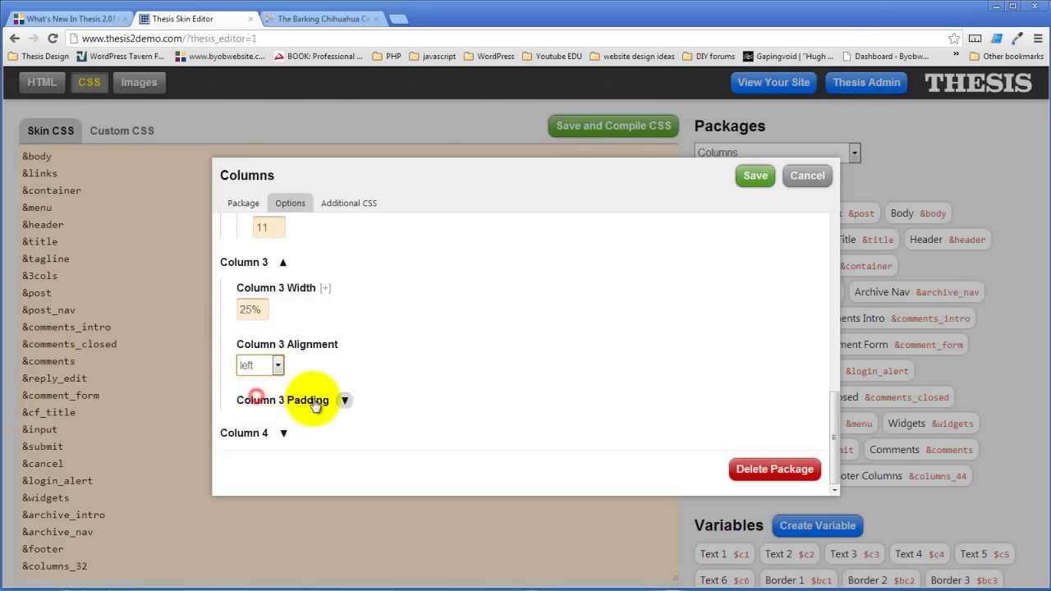
{"action": "left_click", "coordinate": [345, 400]}
{"action": "scroll", "coordinate": [356, 379], "scroll_direction": "down", "scroll_amount": 4}
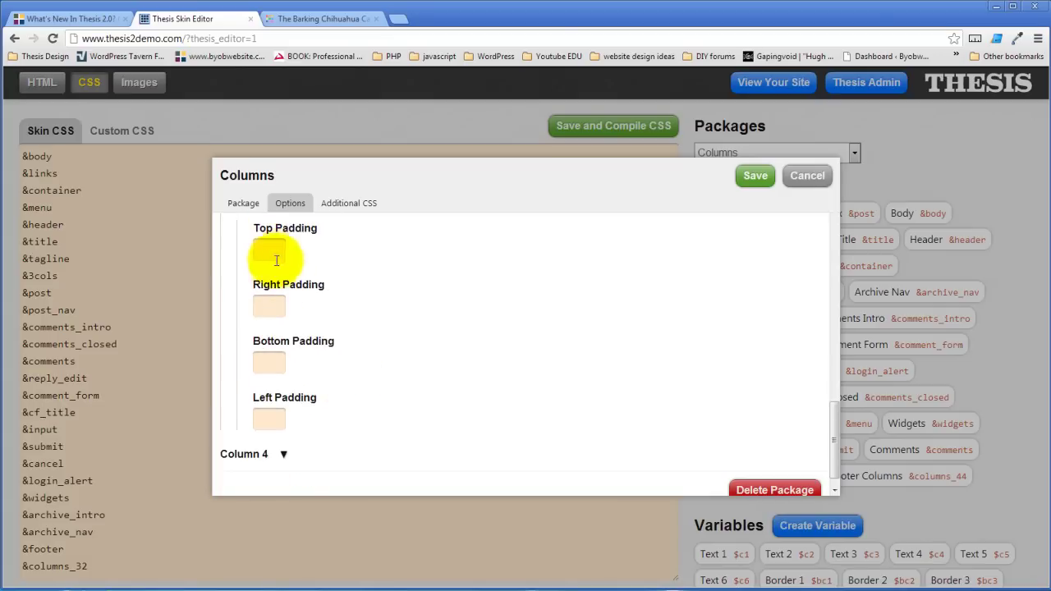
{"action": "left_click", "coordinate": [270, 306]}
{"action": "type", "text": "11"}
{"action": "left_click", "coordinate": [270, 418]}
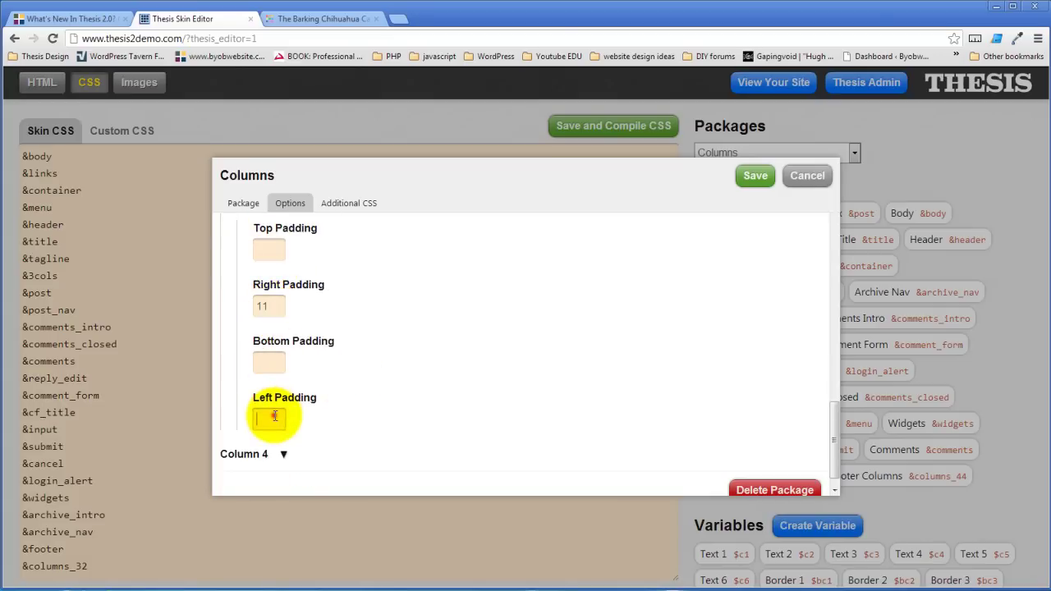
{"action": "type", "text": "11"}
{"action": "left_click", "coordinate": [280, 457]}
{"action": "scroll", "coordinate": [353, 351], "scroll_direction": "down", "scroll_amount": 2}
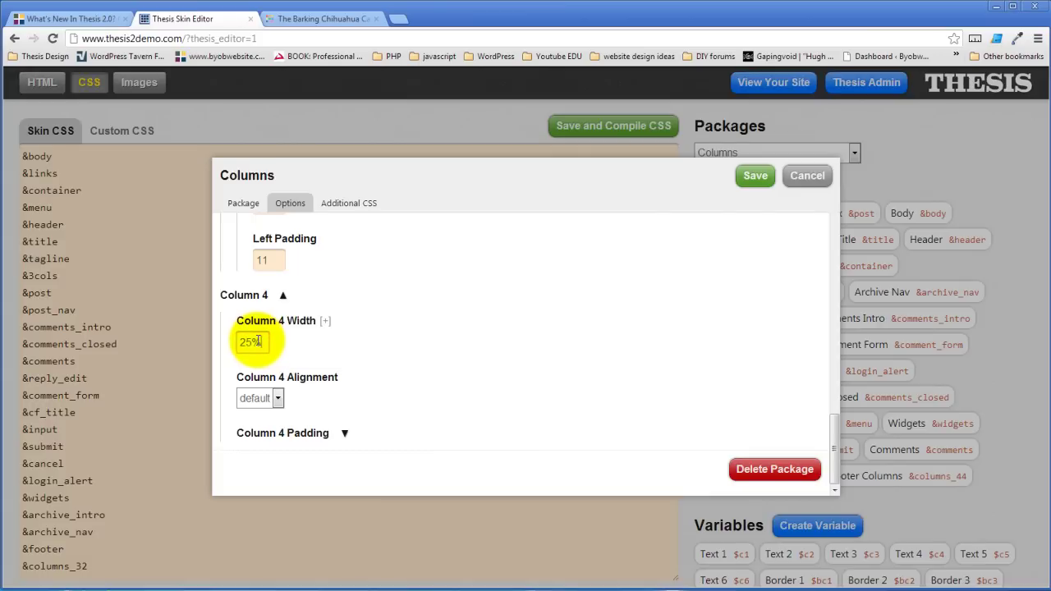
{"action": "type", "text": "25"}
- Right-align Column 4 and give it 11 right and left padding
{"action": "left_click", "coordinate": [277, 399]}
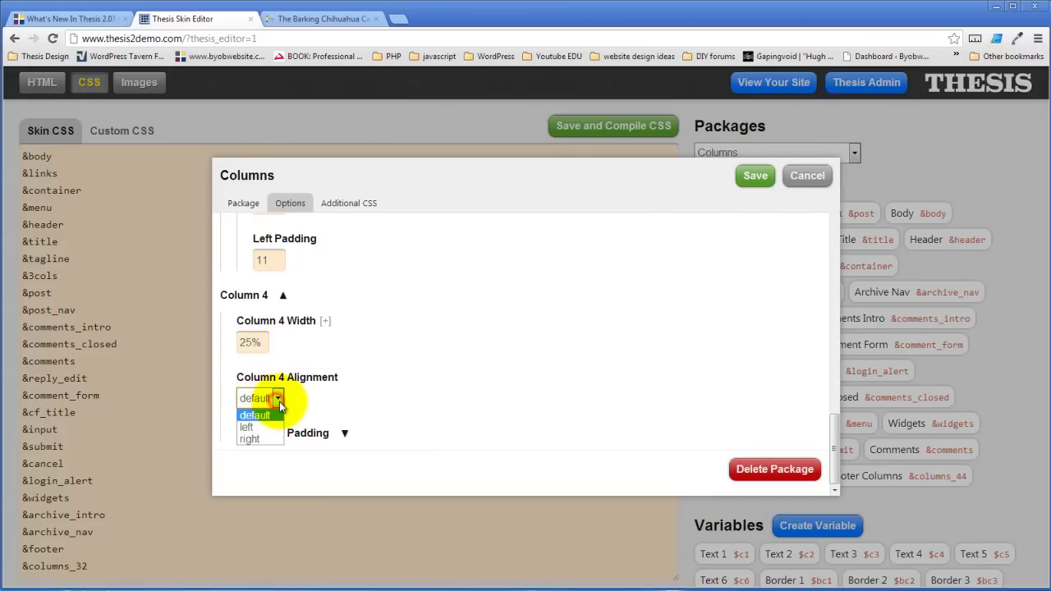
{"action": "left_click", "coordinate": [255, 438]}
{"action": "left_click", "coordinate": [344, 430]}
{"action": "scroll", "coordinate": [359, 402], "scroll_direction": "down", "scroll_amount": 1}
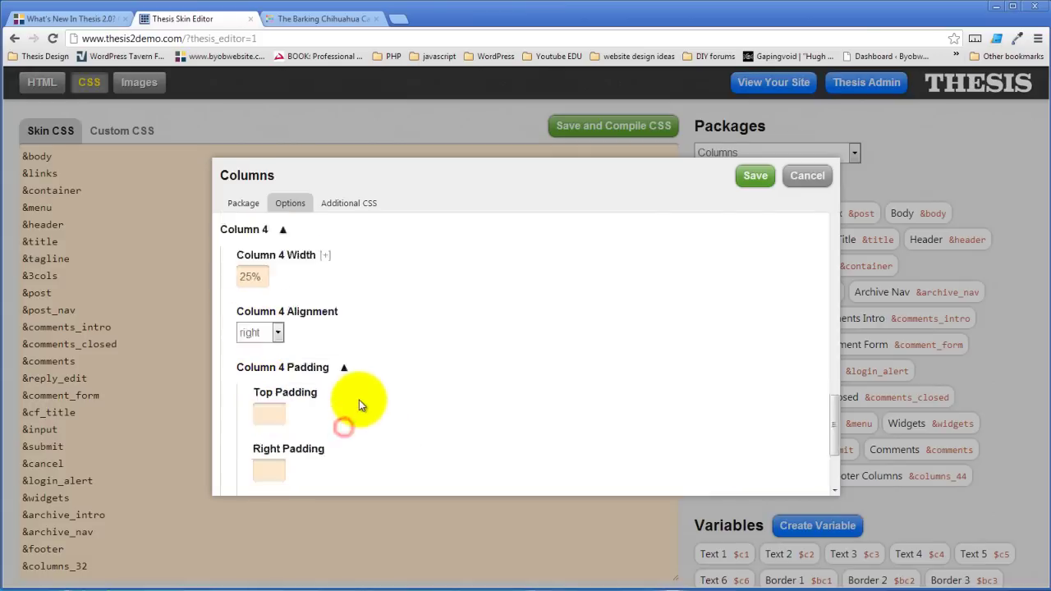
{"action": "scroll", "coordinate": [359, 400], "scroll_direction": "down", "scroll_amount": 2}
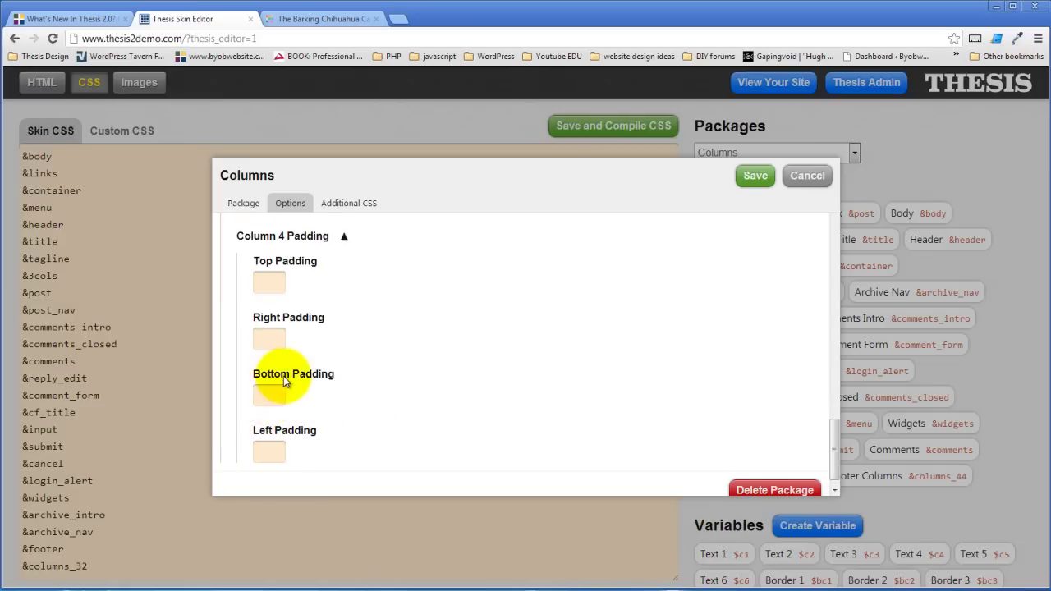
{"action": "scroll", "coordinate": [285, 380], "scroll_direction": "down", "scroll_amount": 1}
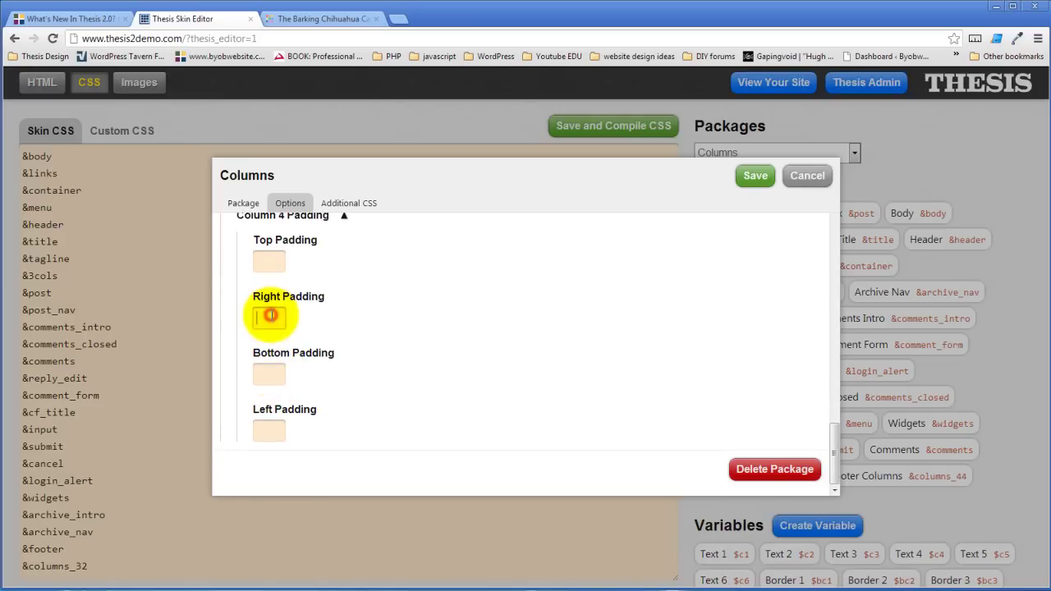
{"action": "type", "text": "11"}
{"action": "left_click", "coordinate": [268, 429]}
{"action": "type", "text": "11"}
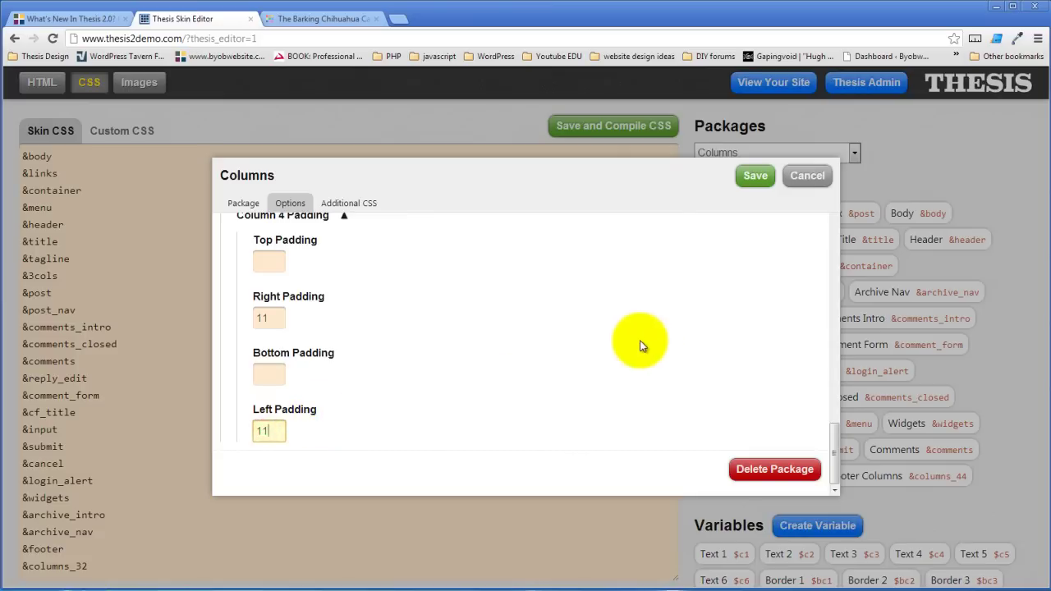
{"action": "left_click", "coordinate": [605, 343]}
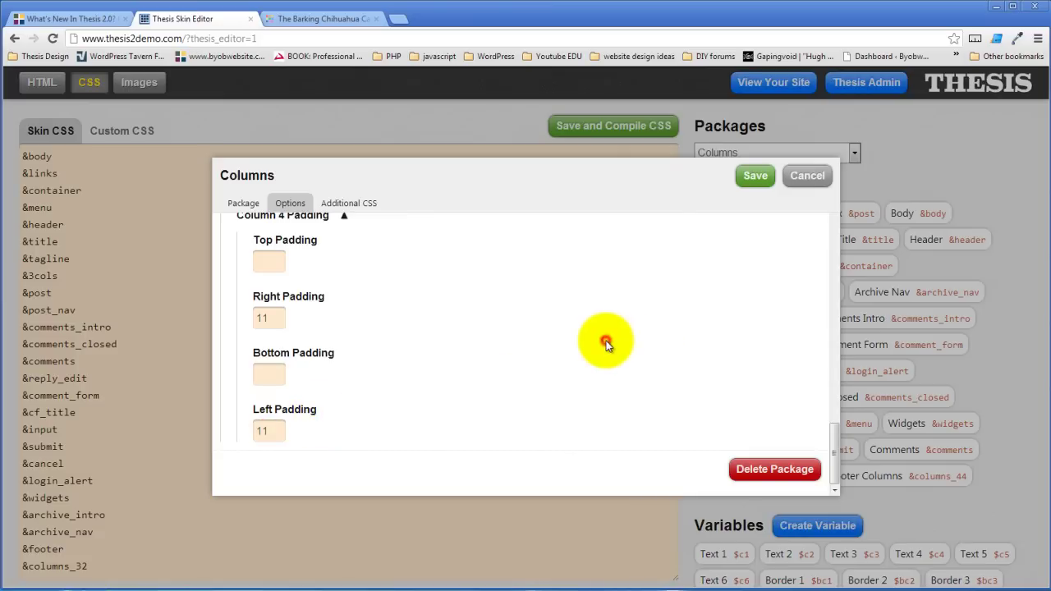
- Save the Footer Columns package and save and compile the skin CSS
{"action": "left_click", "coordinate": [750, 189]}
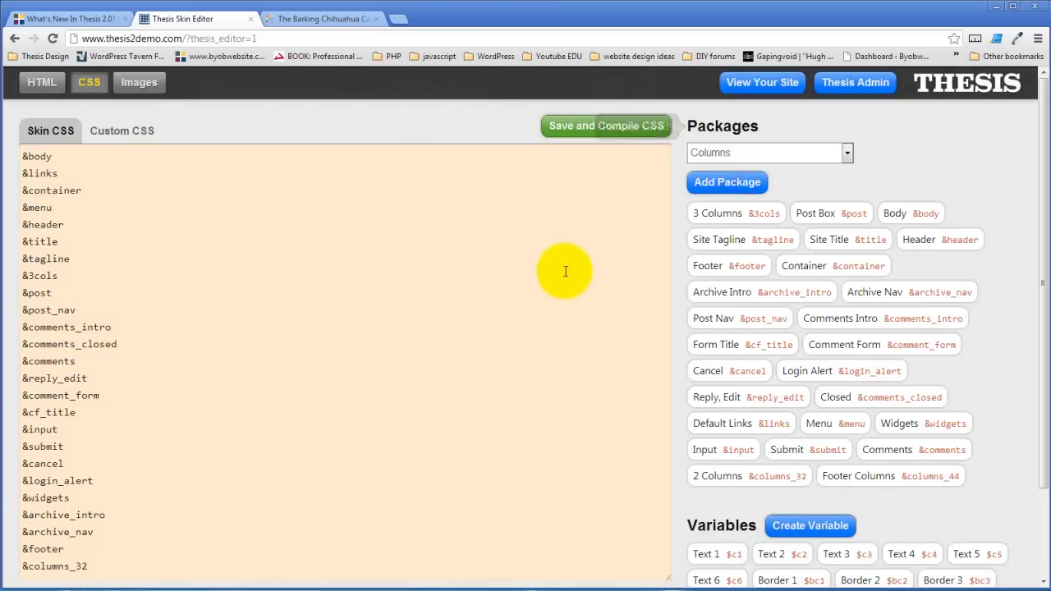
{"action": "left_click", "coordinate": [565, 127]}
{"action": "left_click", "coordinate": [541, 320]}
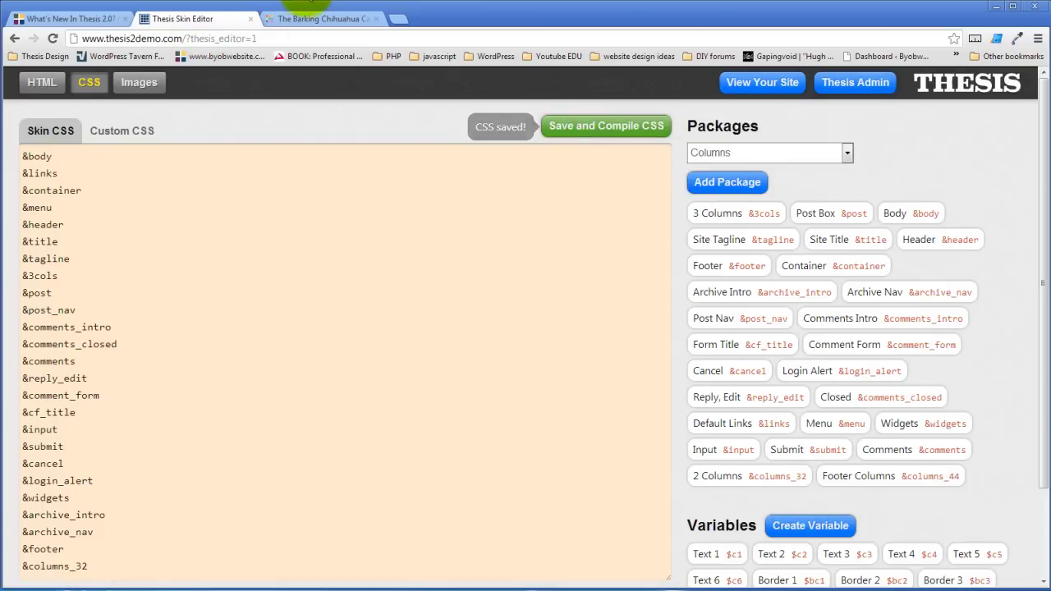
- Reload the cafe site to view the empty Footer 1–4 widget areas, then return to the editor
{"action": "left_click", "coordinate": [305, 21]}
{"action": "left_click", "coordinate": [46, 39]}
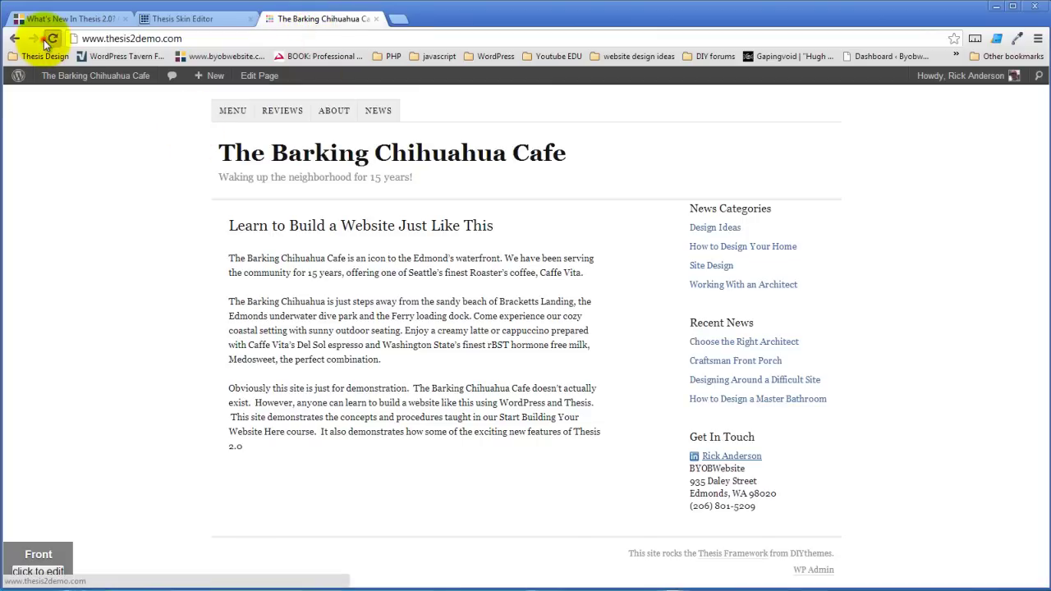
{"action": "scroll", "coordinate": [165, 350], "scroll_direction": "down", "scroll_amount": 3}
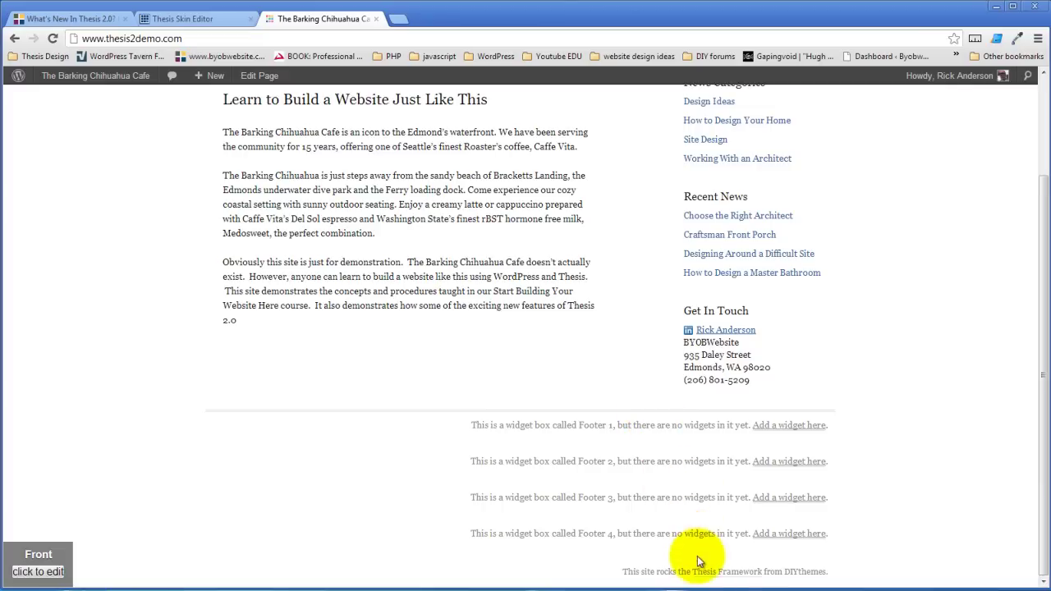
{"action": "left_click", "coordinate": [198, 19]}
{"action": "scroll", "coordinate": [332, 242], "scroll_direction": "down", "scroll_amount": 3}
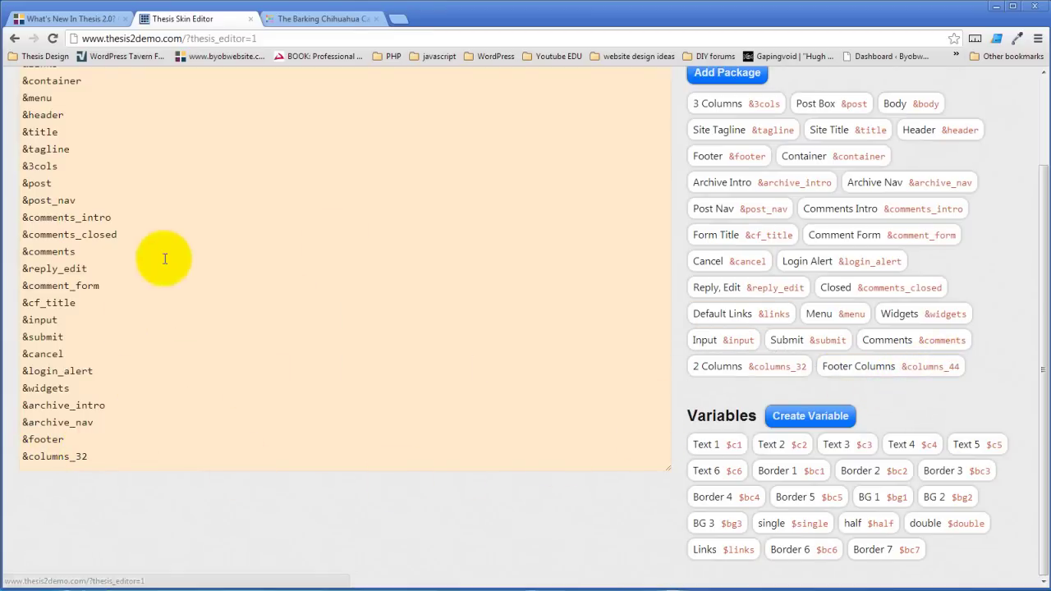
- Duplicate the &columns_32 line onto a new line in the skin CSS and retype its suffix
{"action": "scroll", "coordinate": [208, 252], "scroll_direction": "up", "scroll_amount": 3}
{"action": "scroll", "coordinate": [129, 202], "scroll_direction": "down", "scroll_amount": 3}
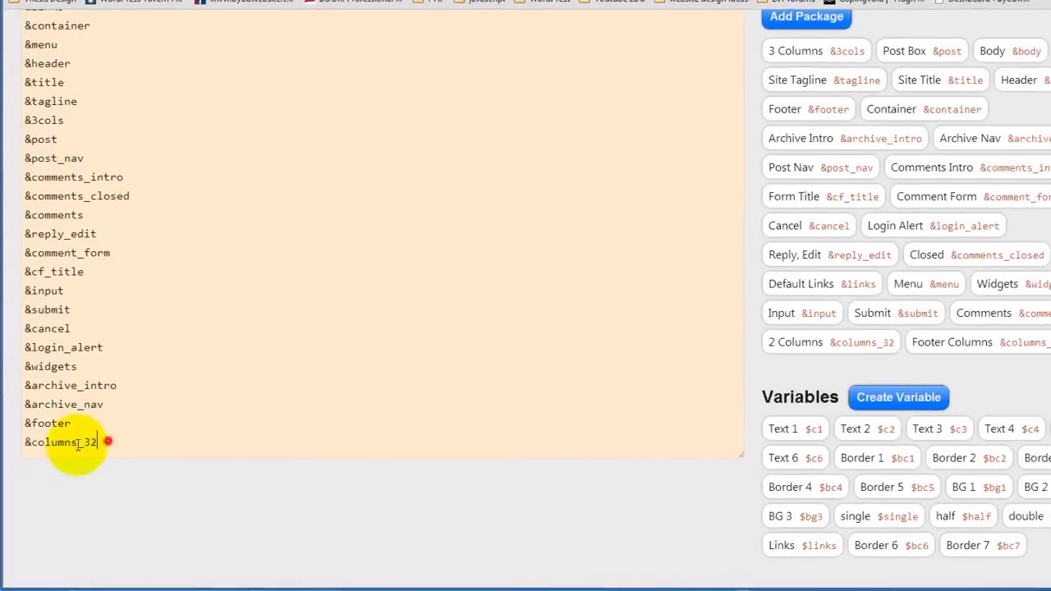
{"action": "left_click_drag", "start_coordinate": [88, 456], "coordinate": [22, 457]}
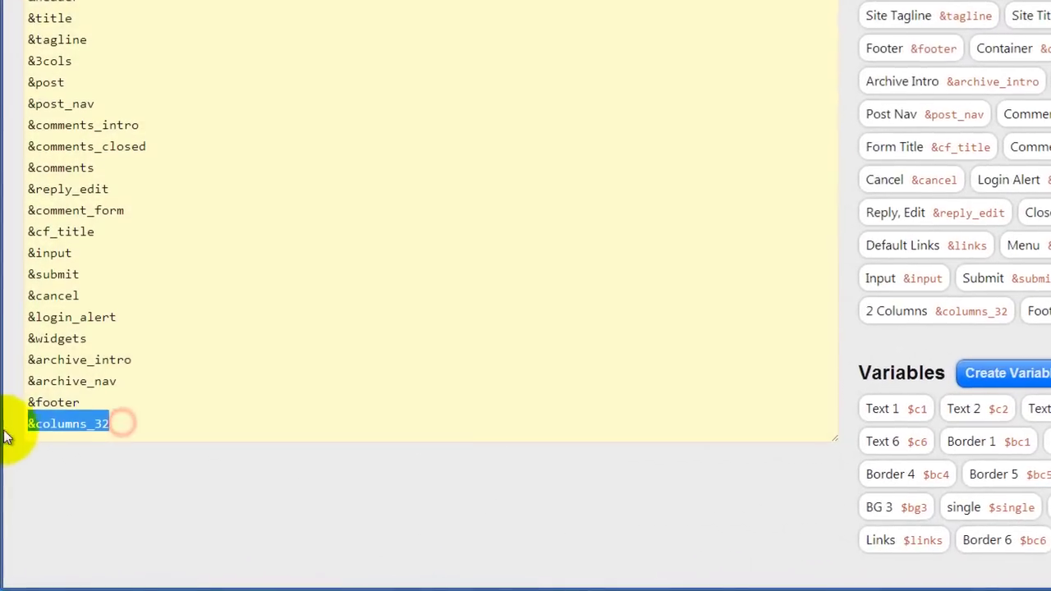
{"action": "key", "text": "ctrl+c"}
{"action": "left_click", "coordinate": [142, 421]}
{"action": "key", "text": "Return"}
{"action": "key", "text": "ctrl+v"}
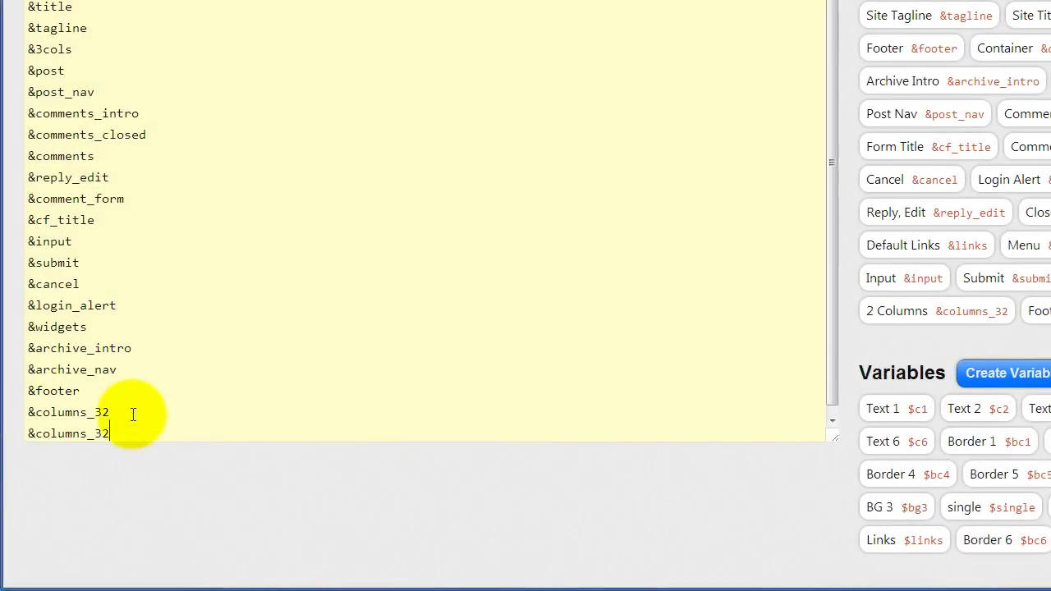
{"action": "left_click_drag", "start_coordinate": [93, 433], "coordinate": [143, 434]}
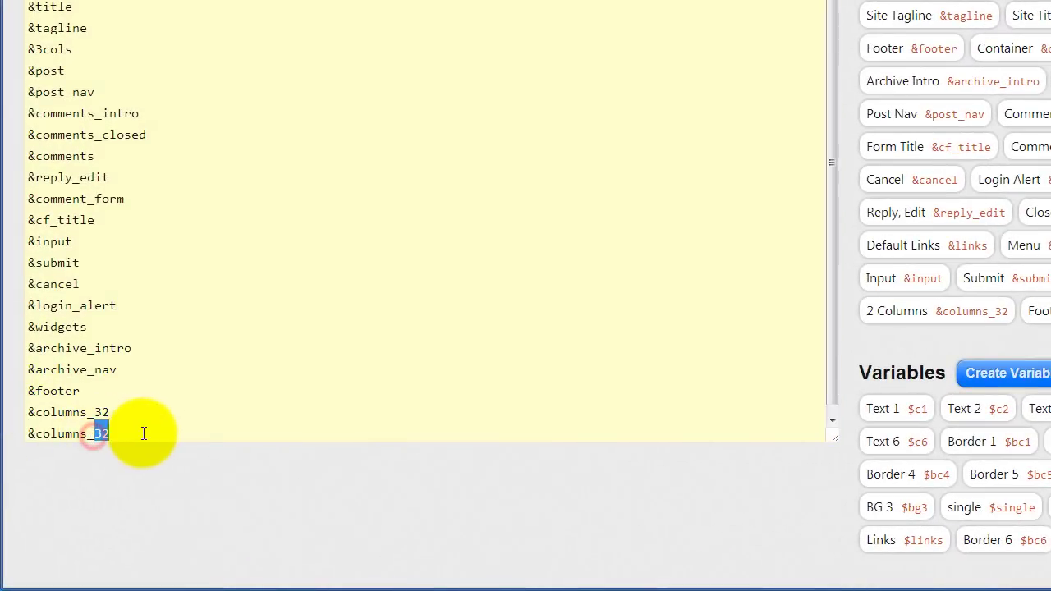
{"action": "type", "text": "33"}
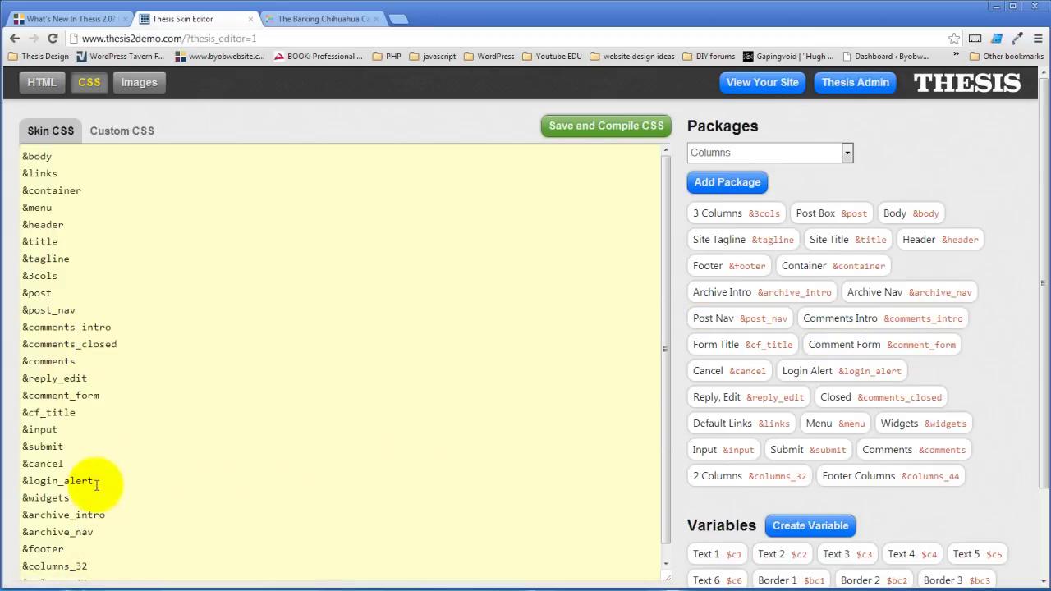
{"action": "scroll", "coordinate": [98, 481], "scroll_direction": "down", "scroll_amount": 2}
{"action": "scroll", "coordinate": [214, 422], "scroll_direction": "up", "scroll_amount": 2}
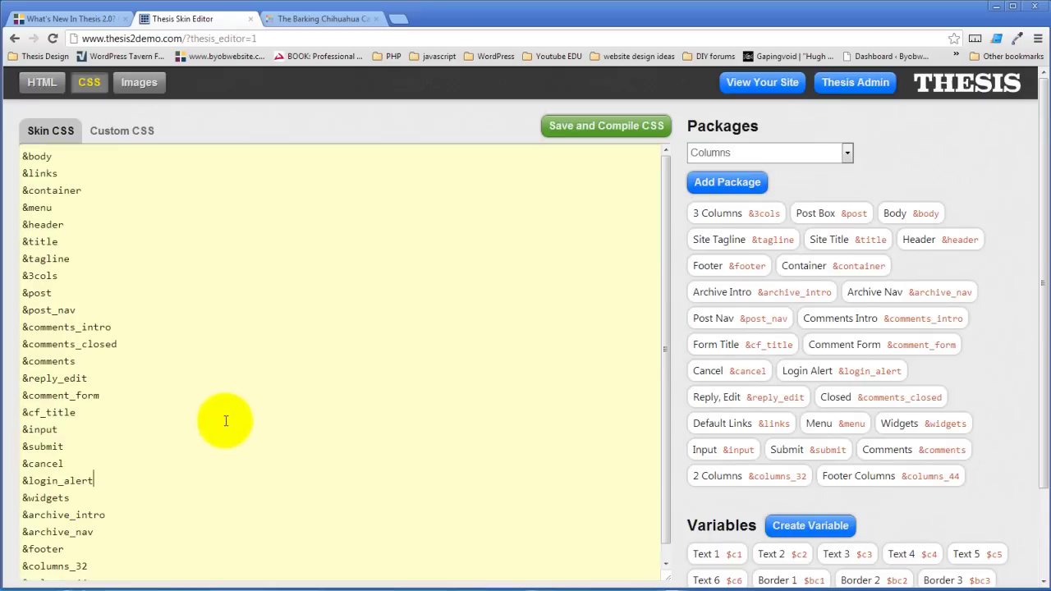
- Save and compile the skin CSS, reload the cafe site, then compile again
{"action": "left_click", "coordinate": [615, 128]}
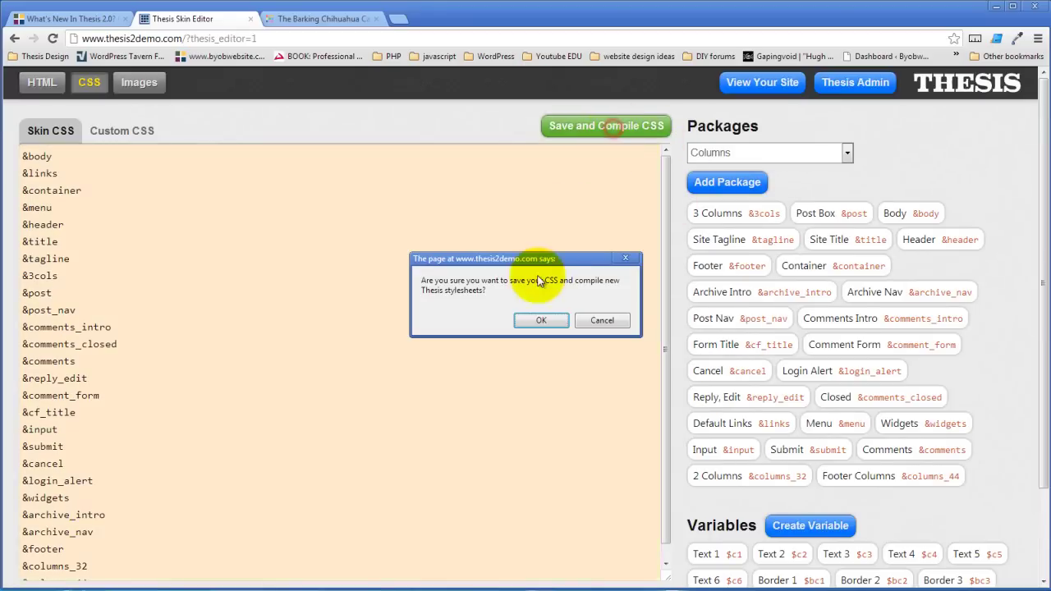
{"action": "left_click", "coordinate": [539, 320]}
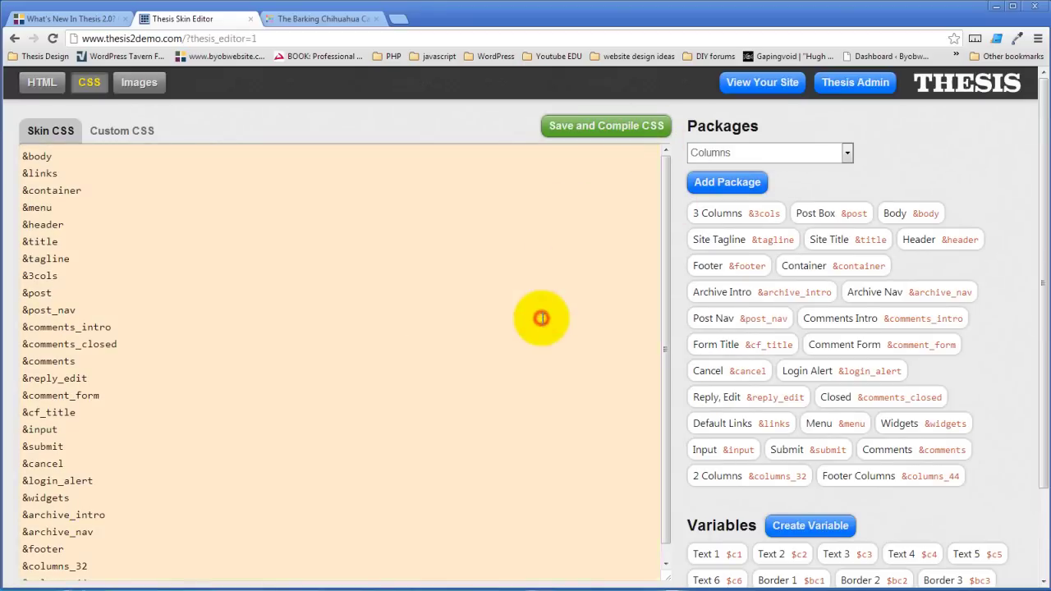
{"action": "left_click", "coordinate": [313, 21]}
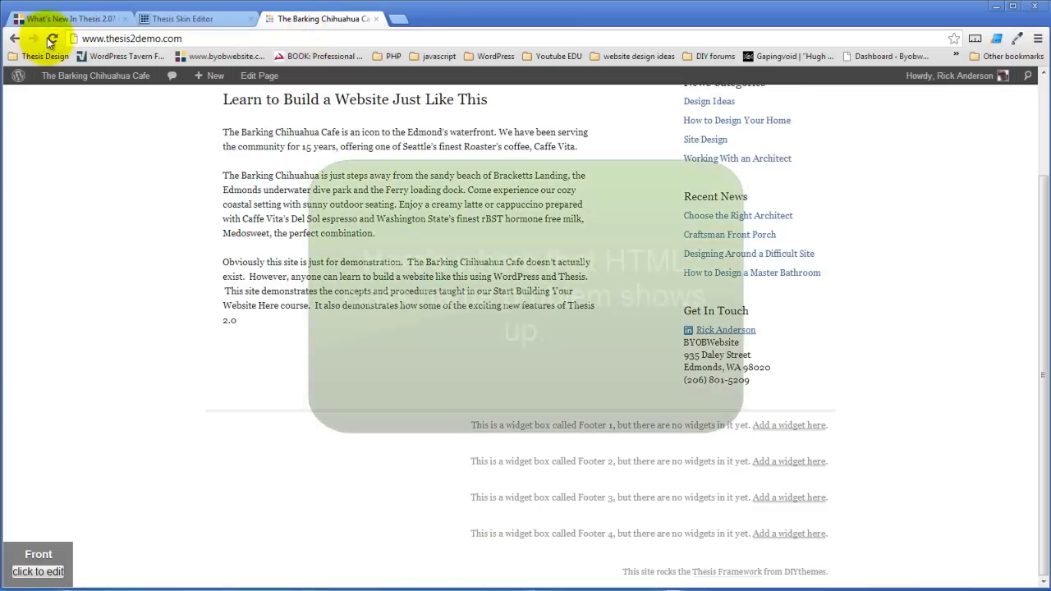
{"action": "left_click", "coordinate": [51, 38]}
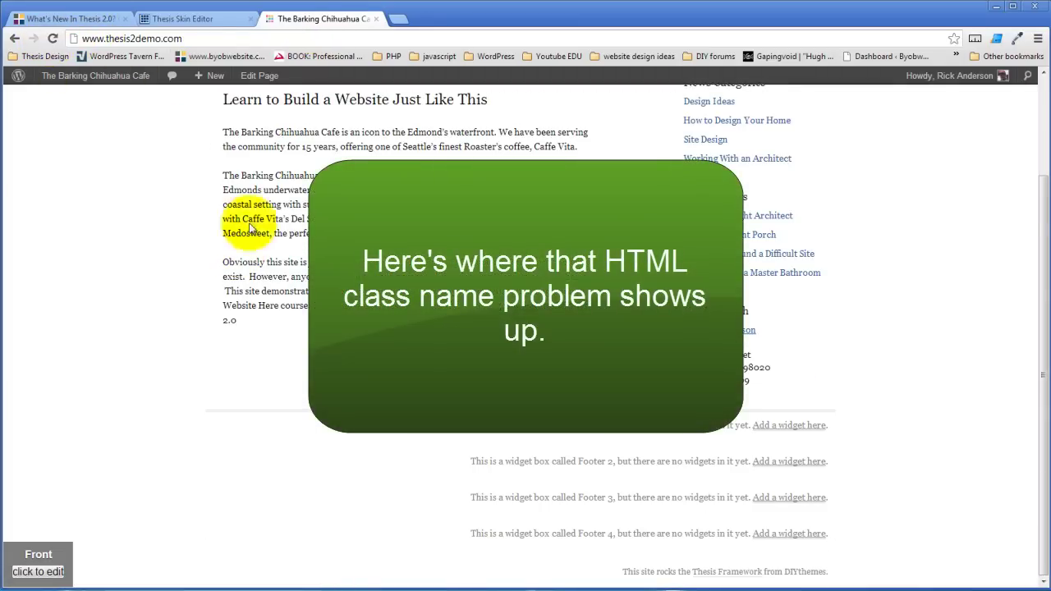
{"action": "left_click", "coordinate": [195, 21]}
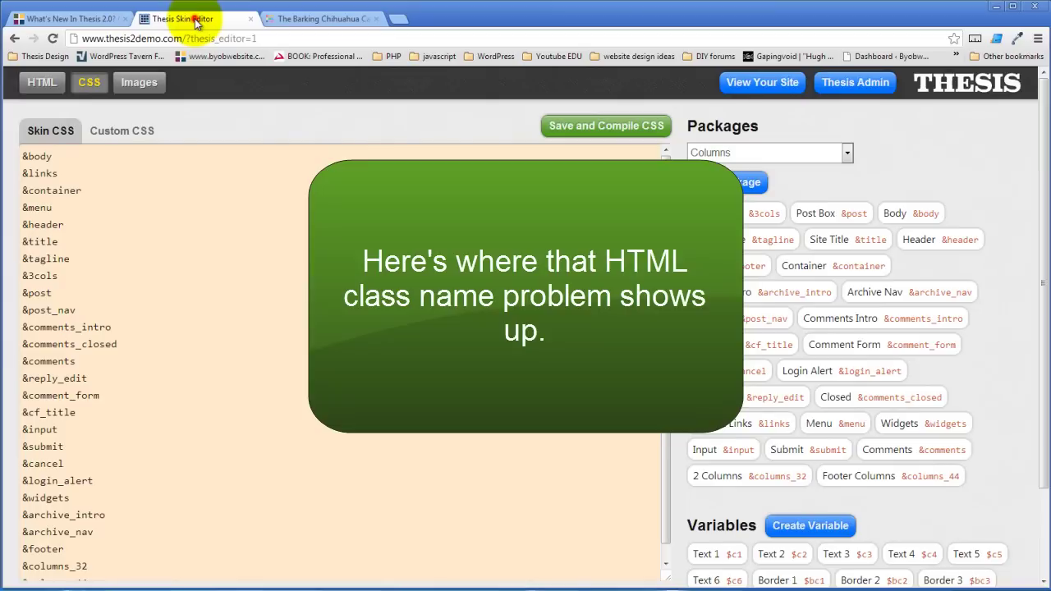
{"action": "left_click", "coordinate": [601, 121]}
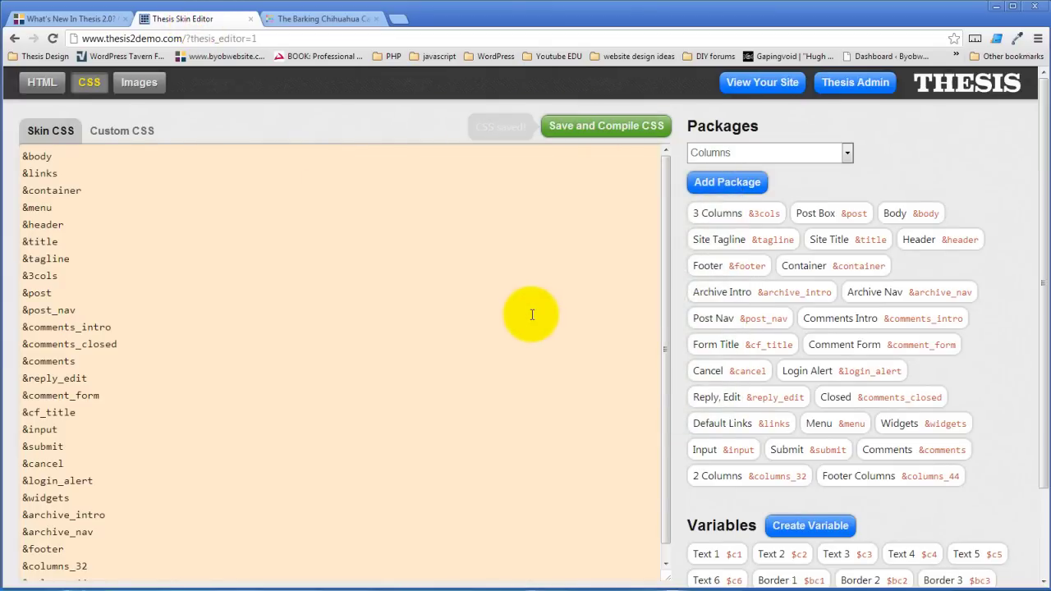
- Open the Footer Columns package to recheck its columns_44 reference, then close it
{"action": "scroll", "coordinate": [624, 349], "scroll_direction": "down", "scroll_amount": 2}
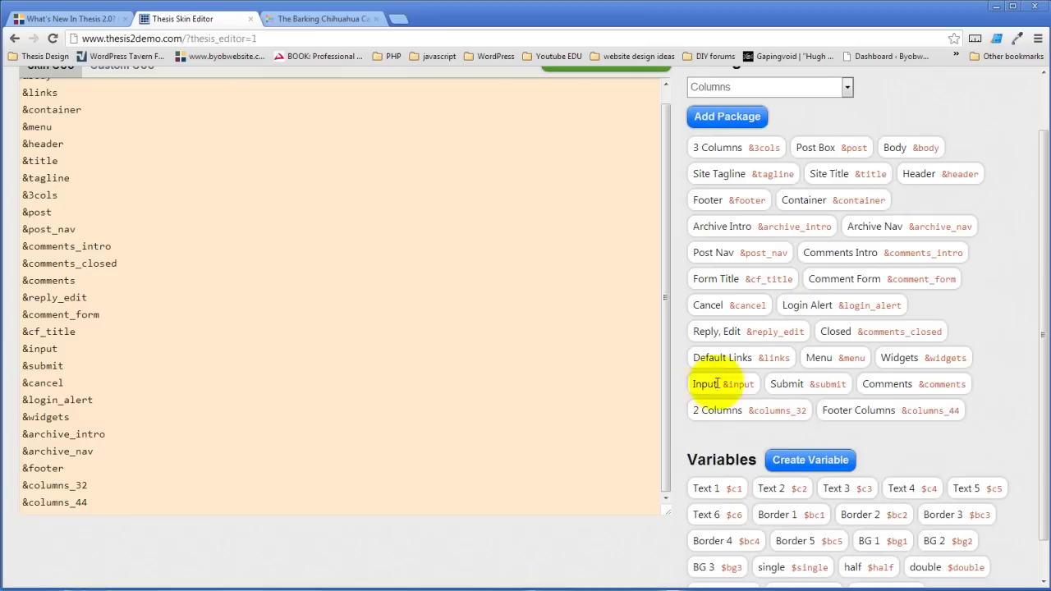
{"action": "left_click", "coordinate": [916, 414]}
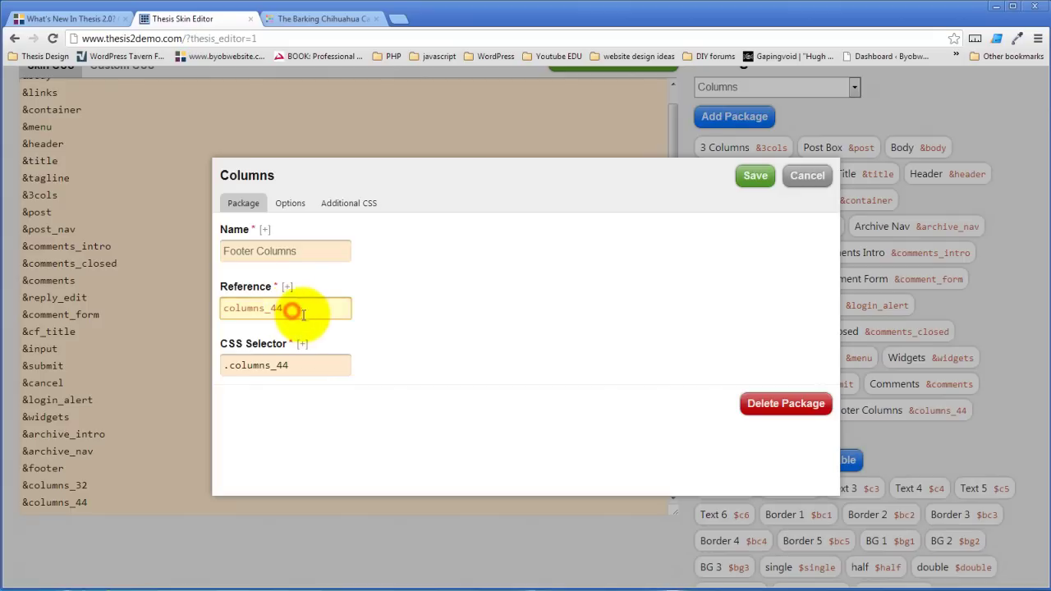
{"action": "left_click_drag", "start_coordinate": [293, 308], "coordinate": [171, 328]}
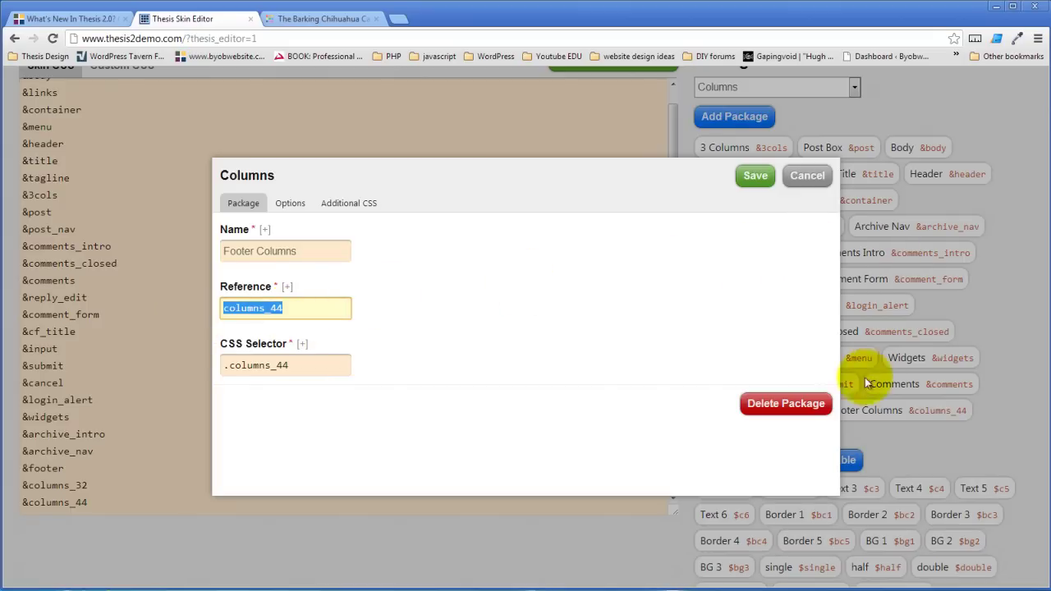
{"action": "left_click", "coordinate": [756, 176]}
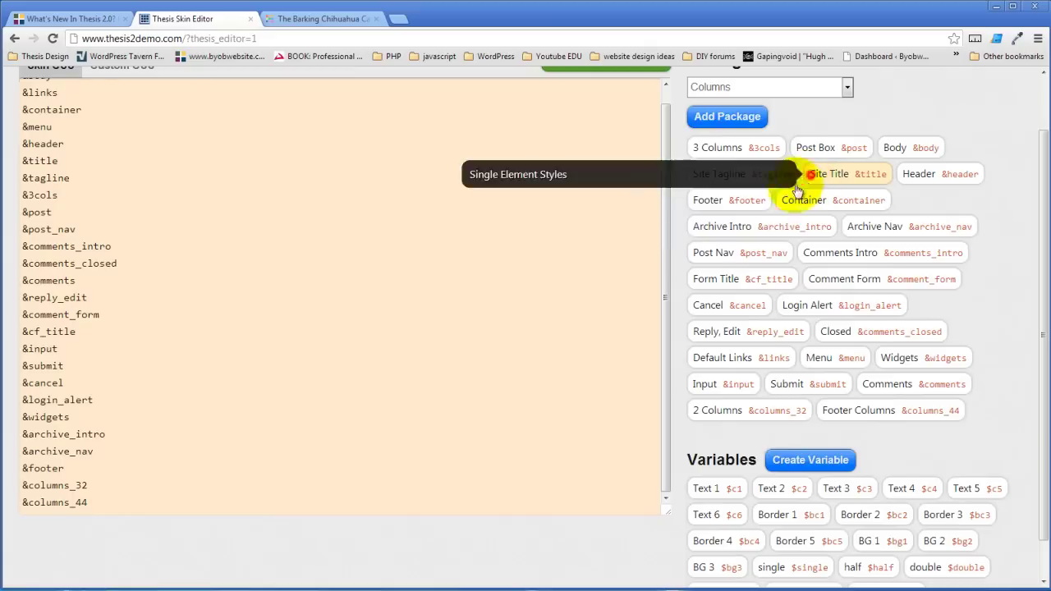
- Review the .columns_44 HTML class on the Footer Widgets container and save the template
{"action": "left_click", "coordinate": [49, 85]}
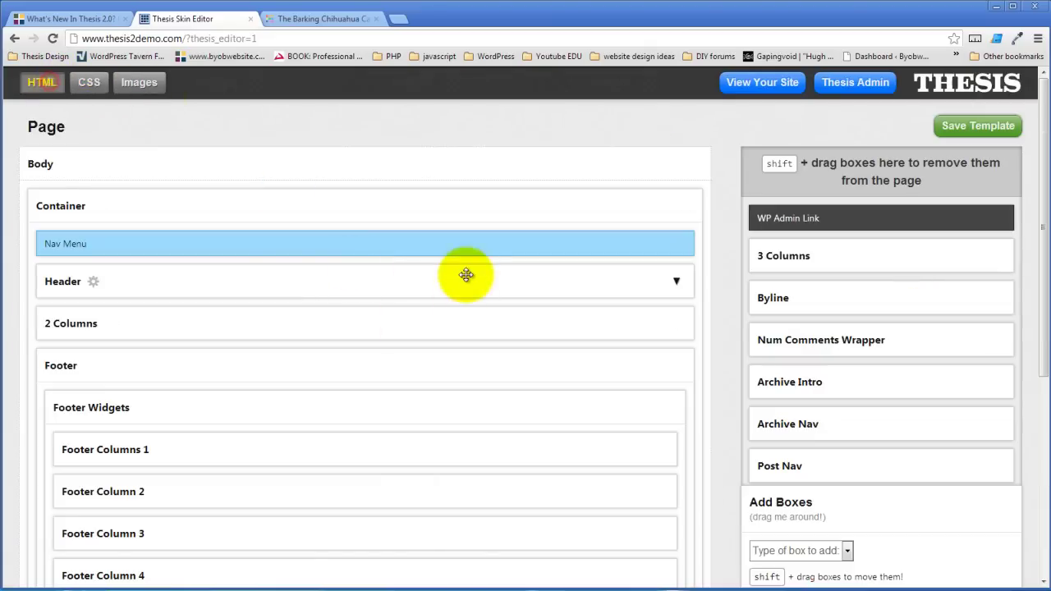
{"action": "scroll", "coordinate": [467, 279], "scroll_direction": "down", "scroll_amount": 3}
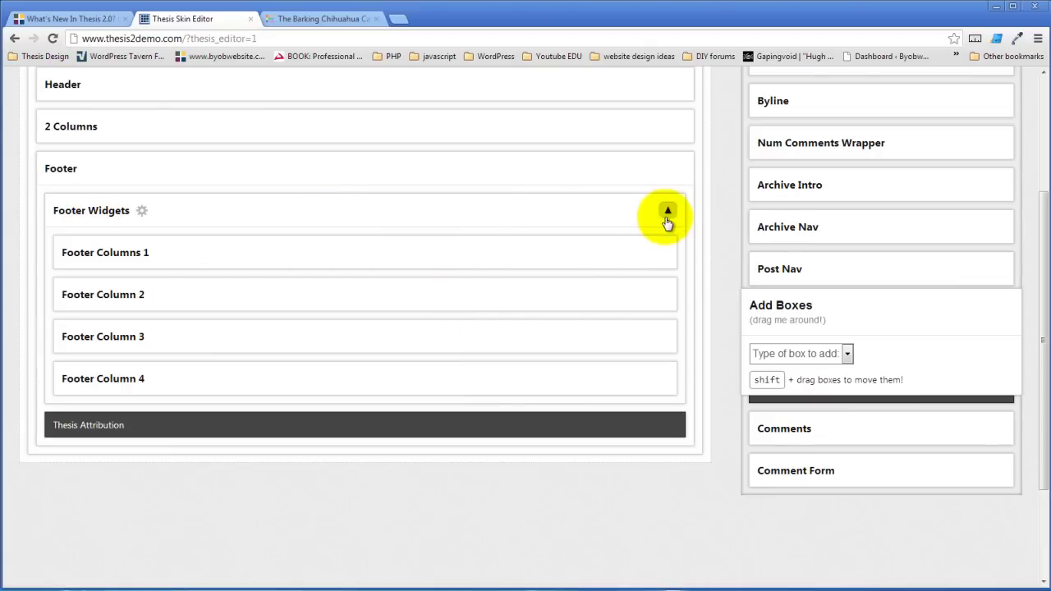
{"action": "left_click", "coordinate": [142, 211]}
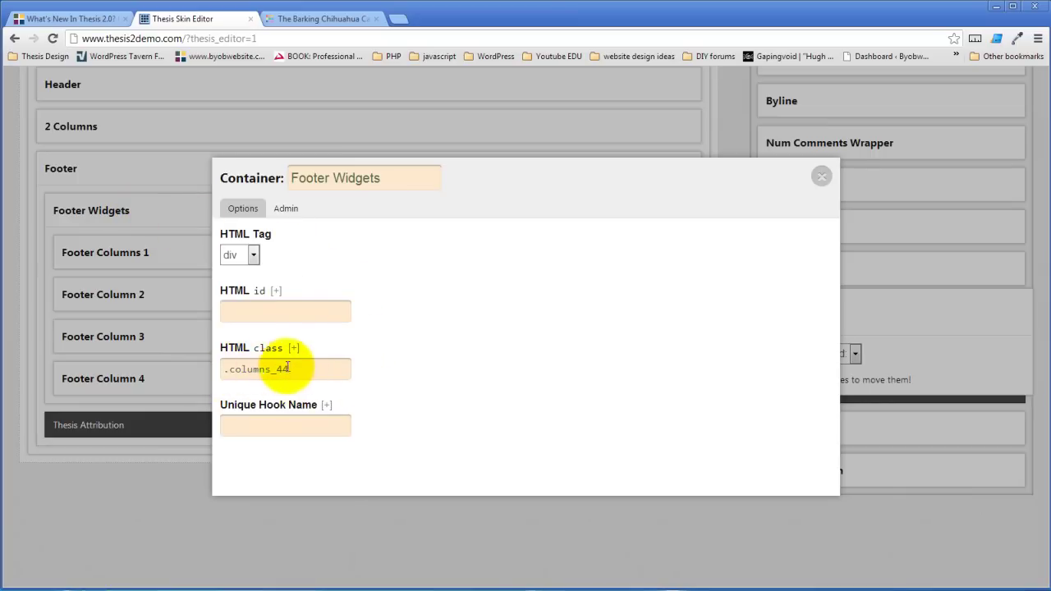
{"action": "left_click_drag", "start_coordinate": [227, 370], "coordinate": [332, 373]}
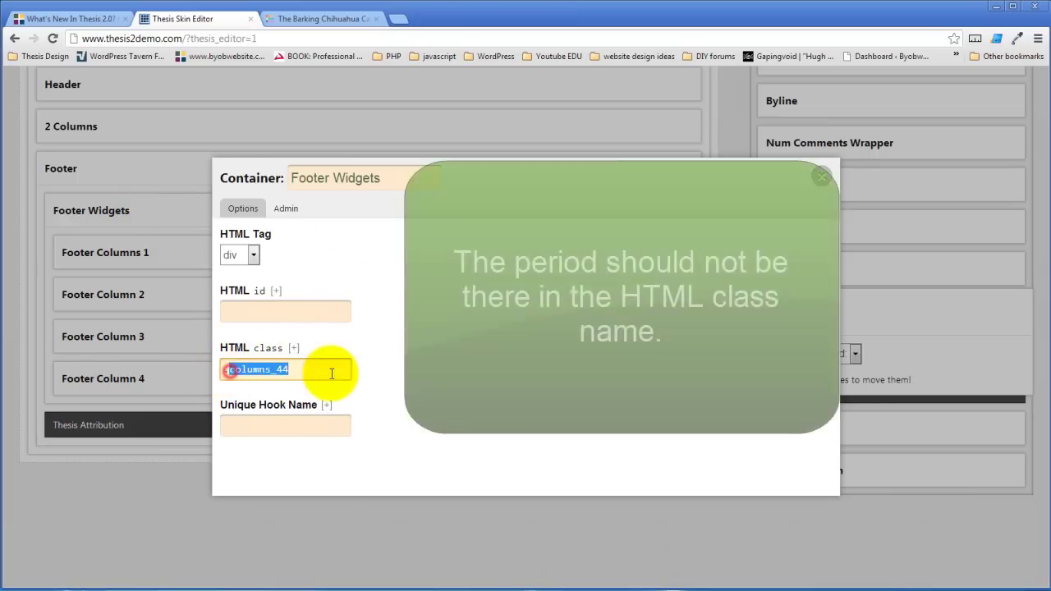
{"action": "left_click", "coordinate": [338, 374]}
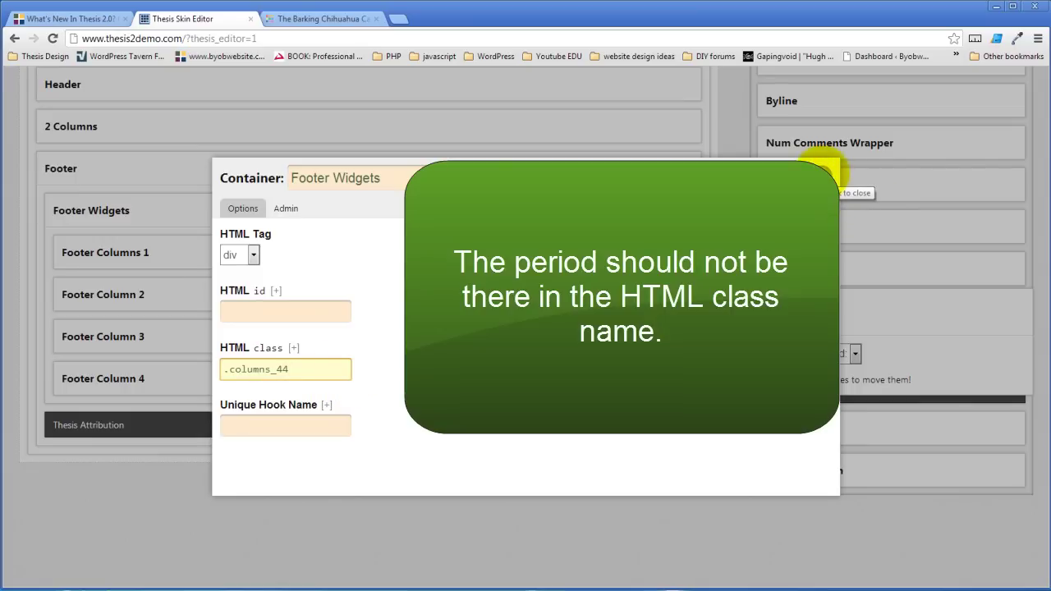
{"action": "left_click", "coordinate": [821, 171]}
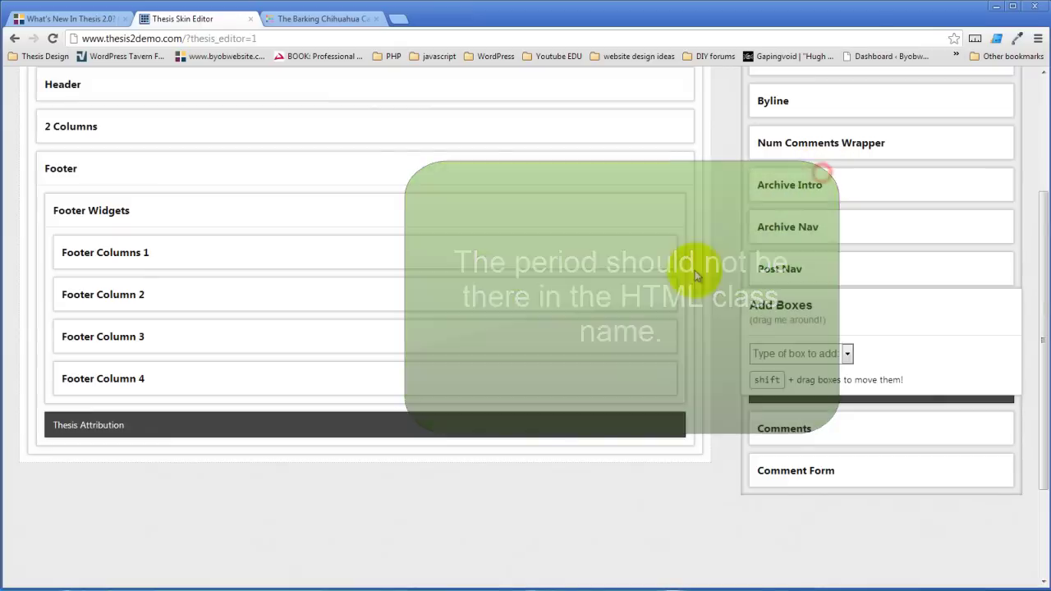
{"action": "scroll", "coordinate": [714, 263], "scroll_direction": "up", "scroll_amount": 3}
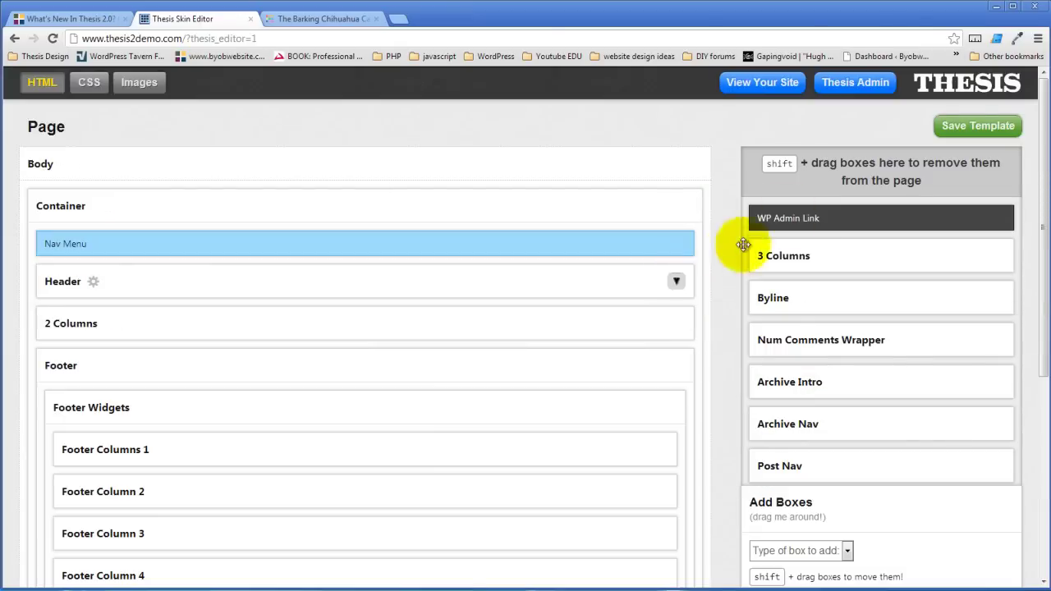
{"action": "left_click", "coordinate": [984, 128]}
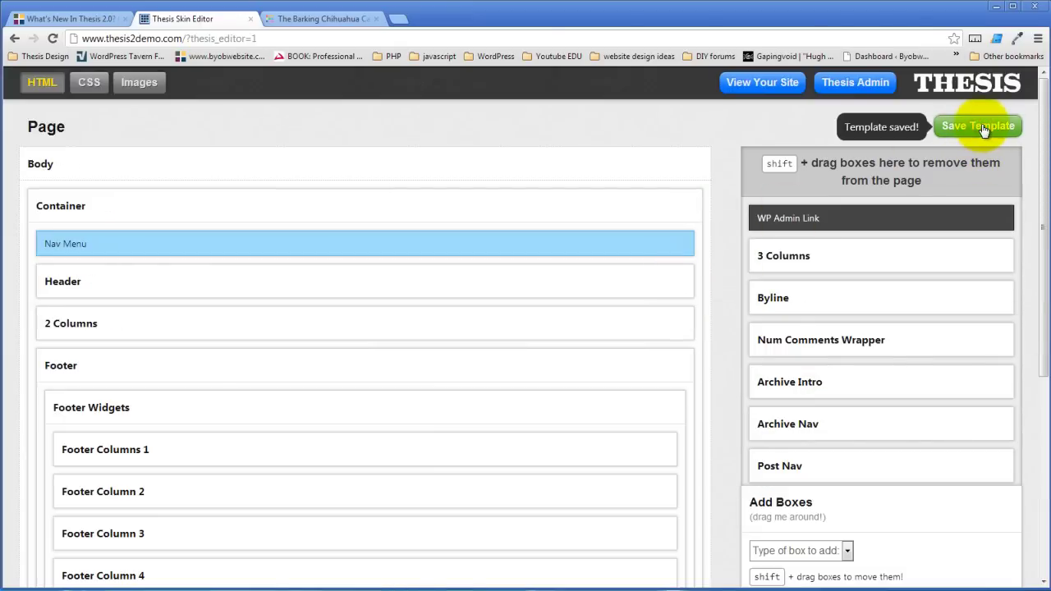
- After checking the site, change the Footer Widgets class to columns_44 without the period and save
{"action": "left_click", "coordinate": [312, 18]}
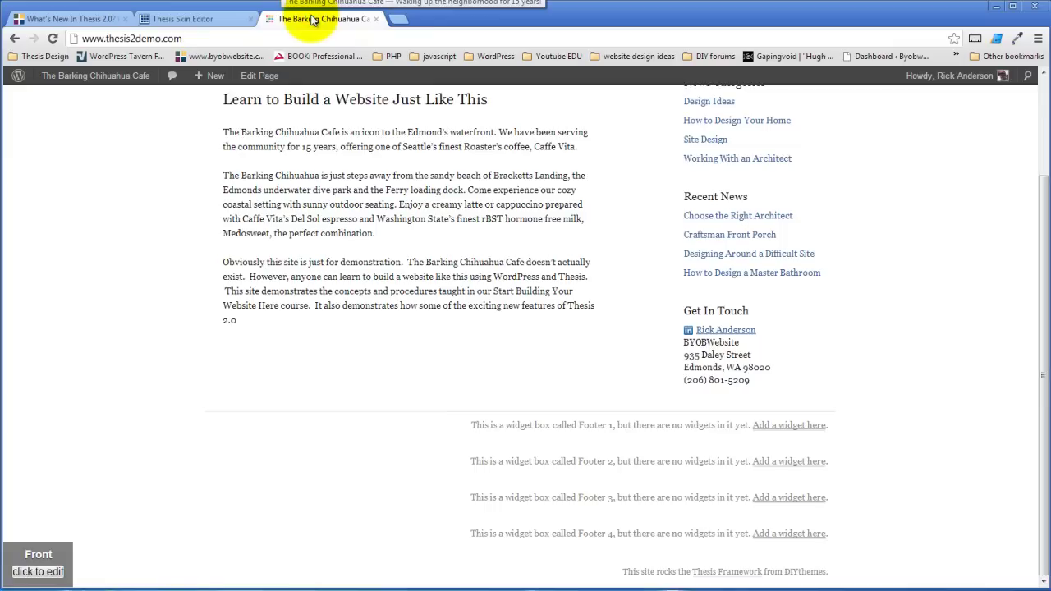
{"action": "left_click", "coordinate": [197, 19]}
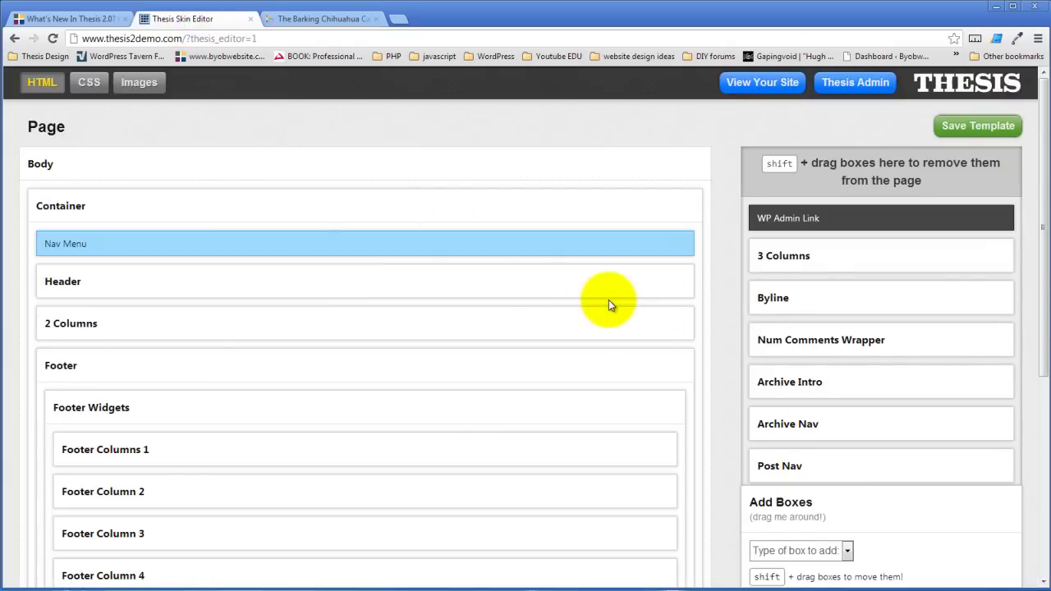
{"action": "scroll", "coordinate": [609, 305], "scroll_direction": "down", "scroll_amount": 3}
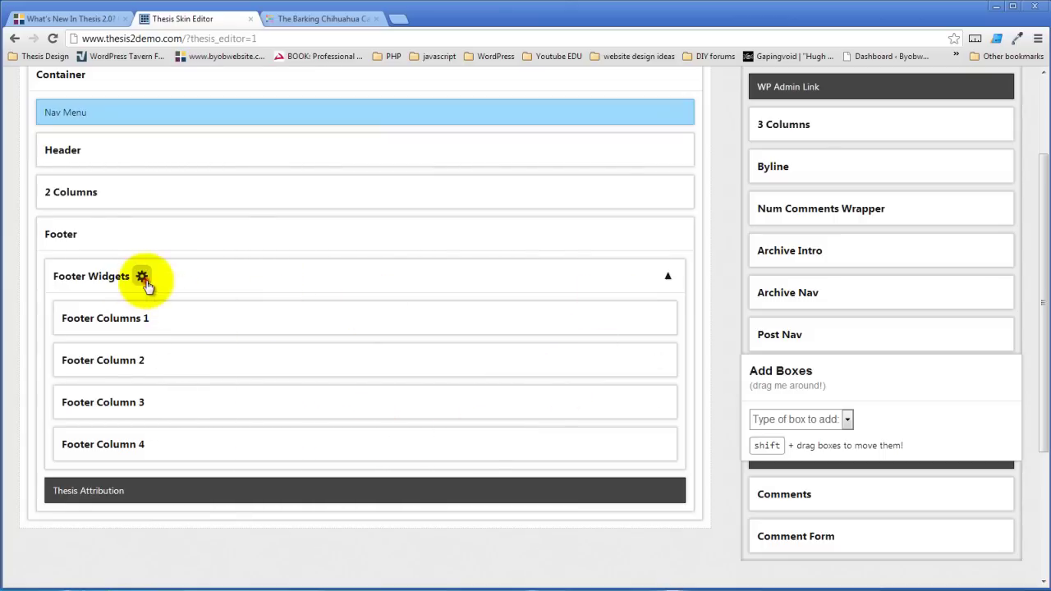
{"action": "left_click", "coordinate": [142, 278]}
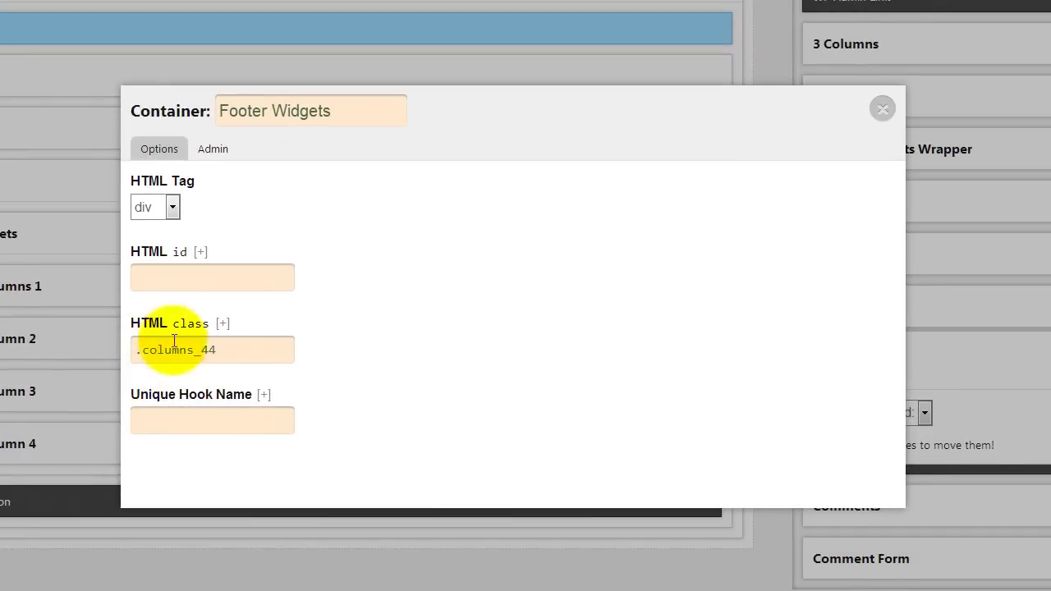
{"action": "left_click", "coordinate": [142, 352]}
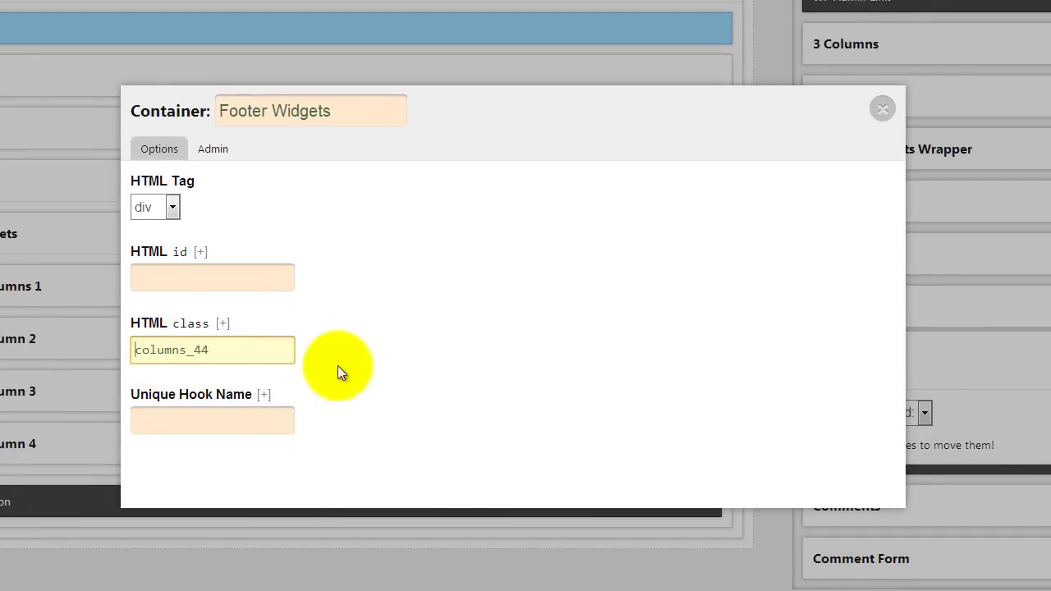
{"action": "left_click", "coordinate": [411, 357]}
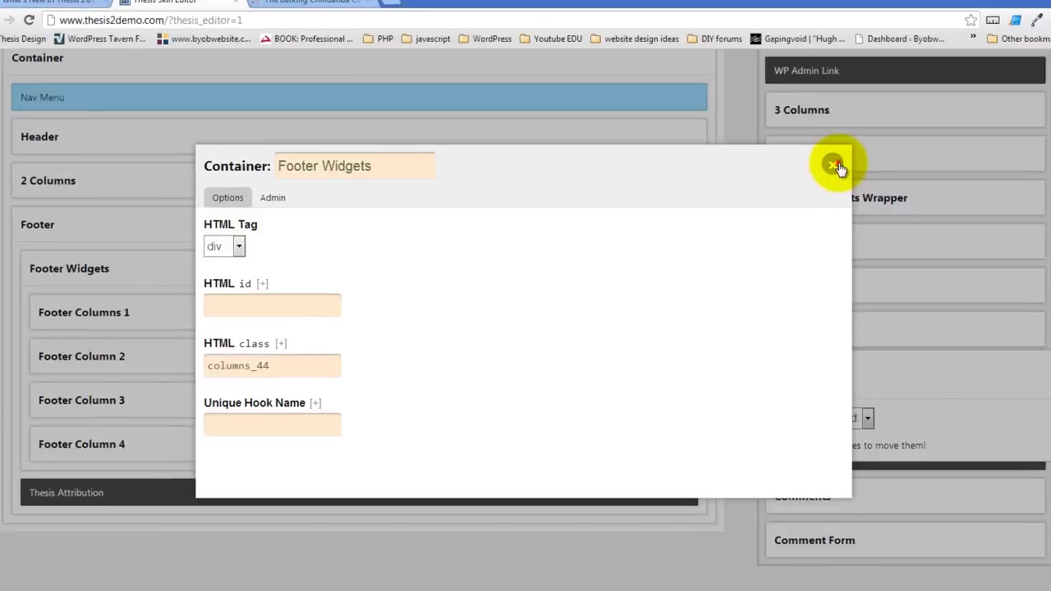
{"action": "left_click", "coordinate": [883, 109]}
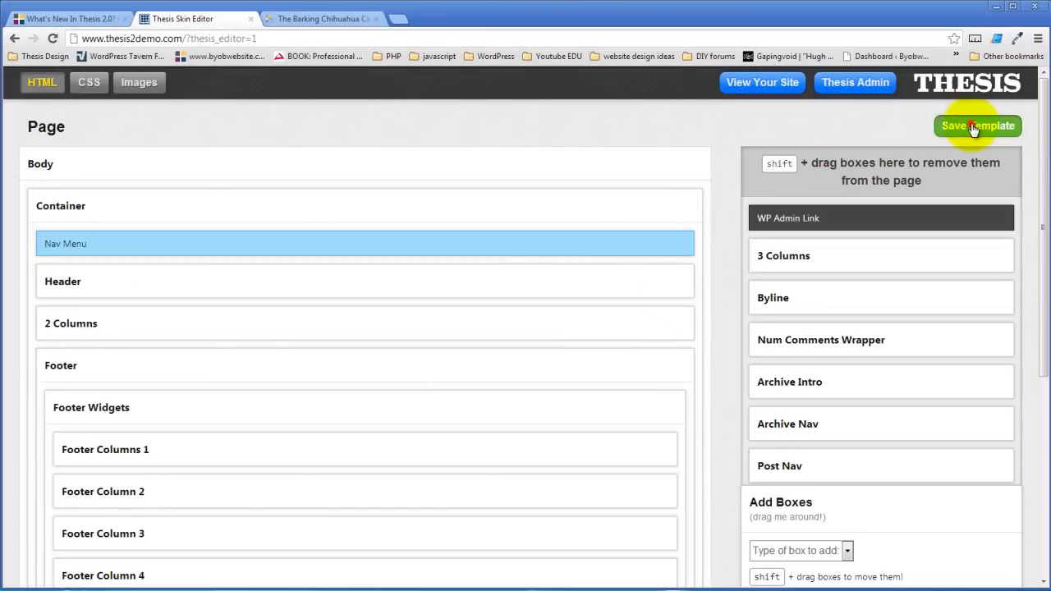
{"action": "left_click", "coordinate": [977, 127]}
- Reload the cafe site to check the footer layout
{"action": "left_click", "coordinate": [326, 19]}
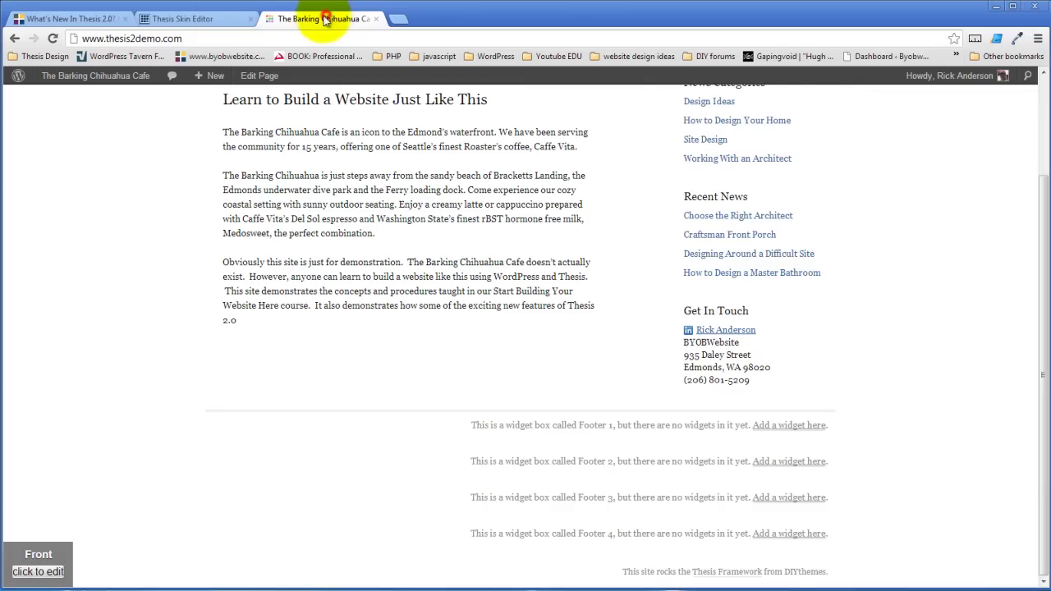
{"action": "left_click", "coordinate": [52, 39]}
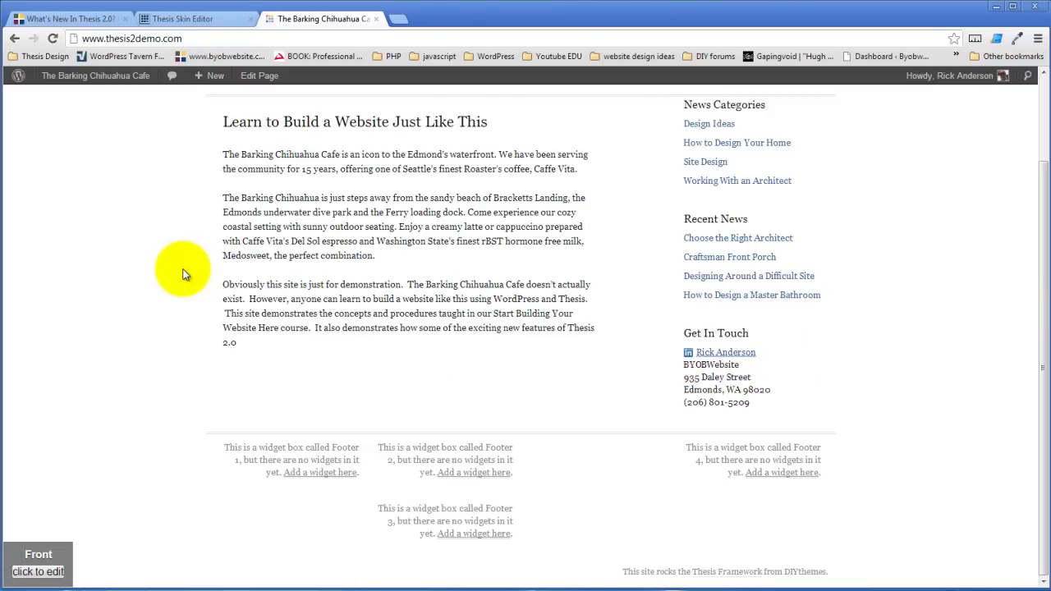
{"action": "left_click", "coordinate": [184, 19]}
{"action": "scroll", "coordinate": [719, 388], "scroll_direction": "down", "scroll_amount": 1}
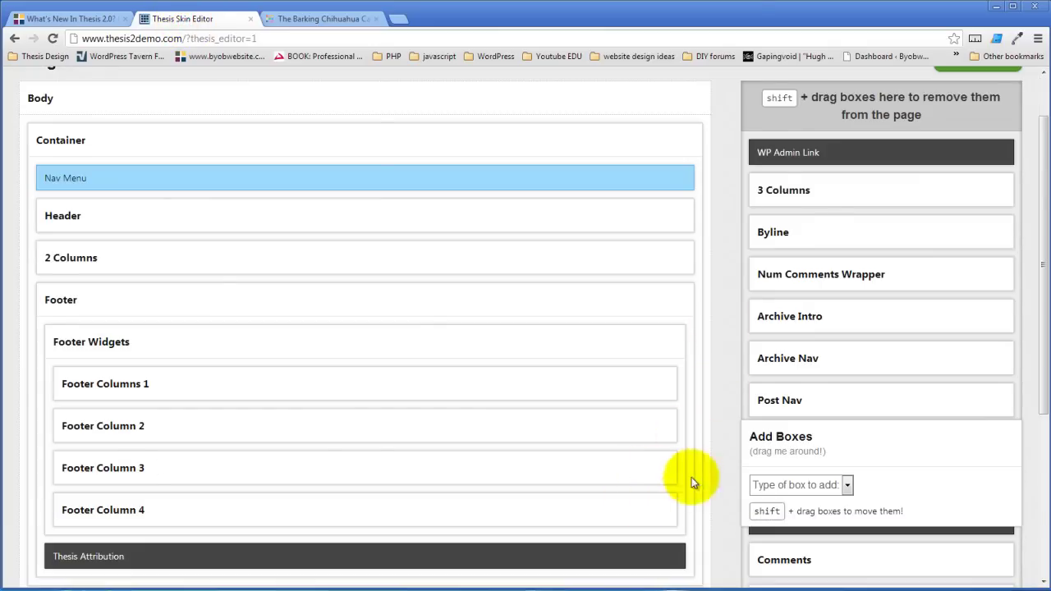
- Move Footer 2 from Footer Column 3 into Footer Column 2 and save the template
{"action": "left_click", "coordinate": [660, 468]}
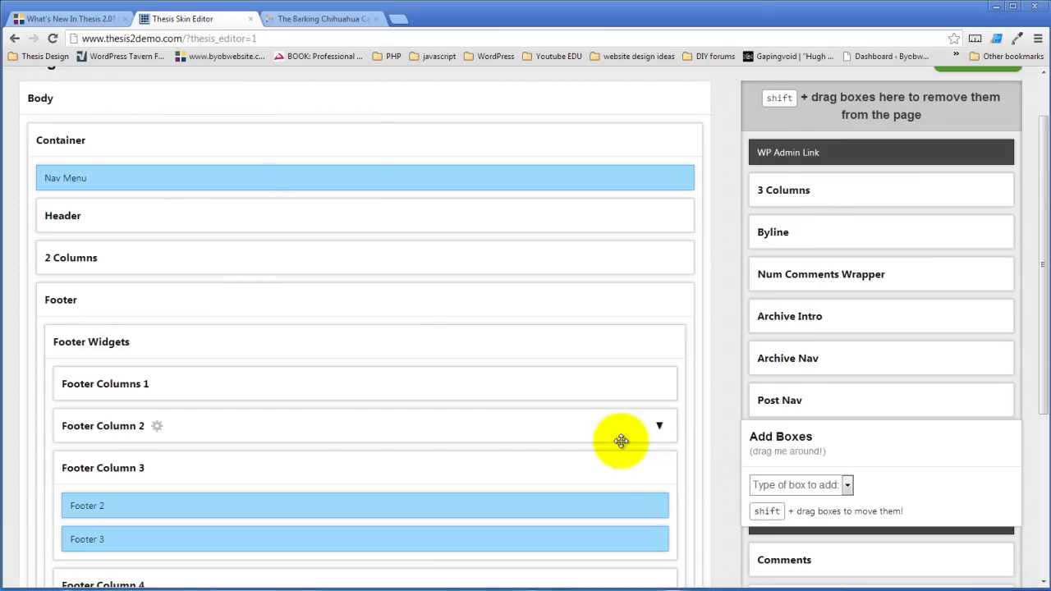
{"action": "scroll", "coordinate": [622, 441], "scroll_direction": "down", "scroll_amount": 3}
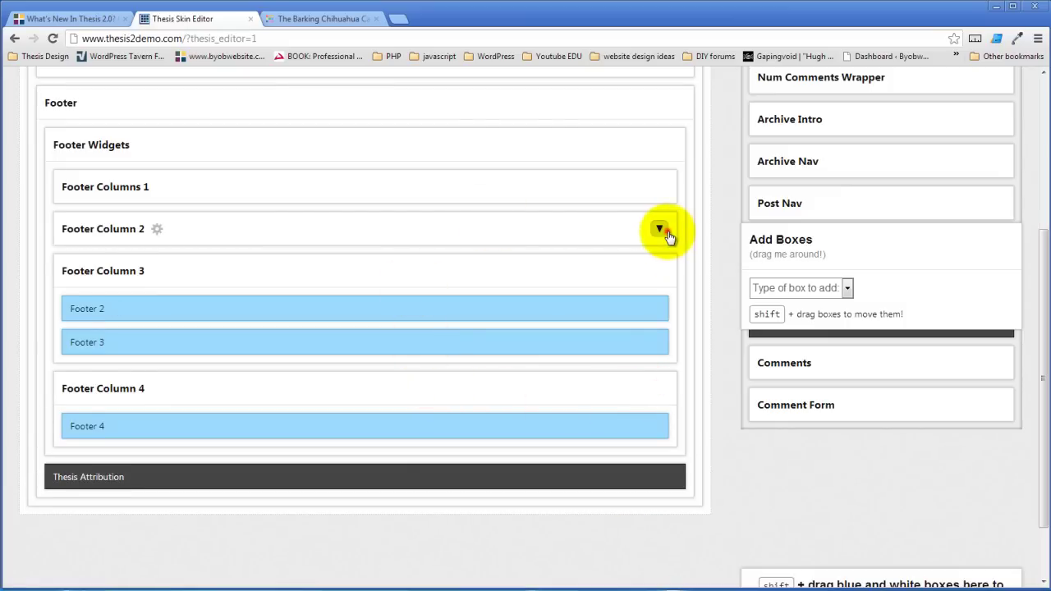
{"action": "left_click", "coordinate": [660, 229]}
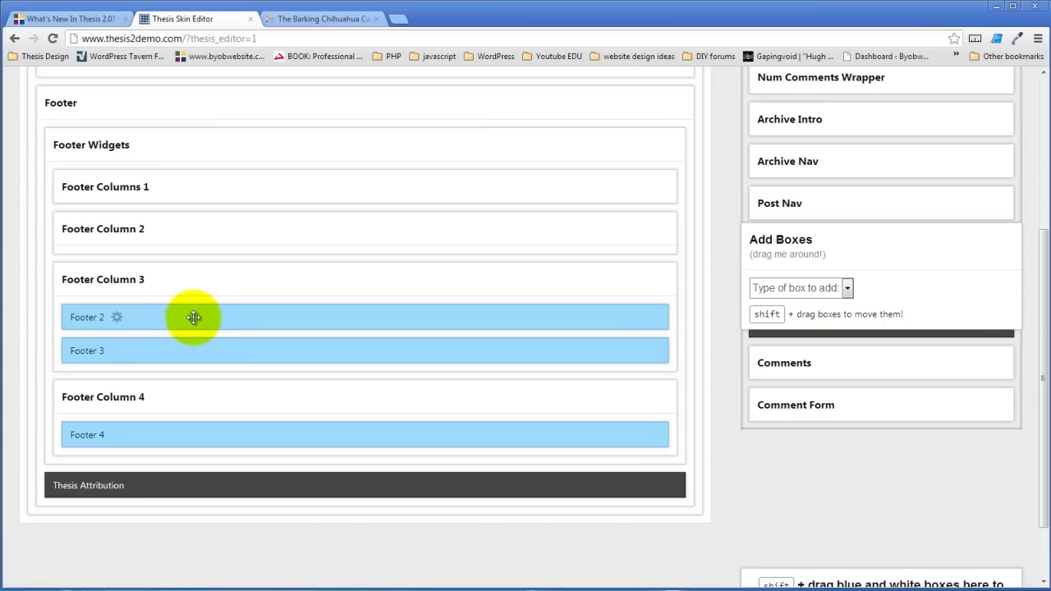
{"action": "left_click_drag", "start_coordinate": [194, 317], "coordinate": [206, 233]}
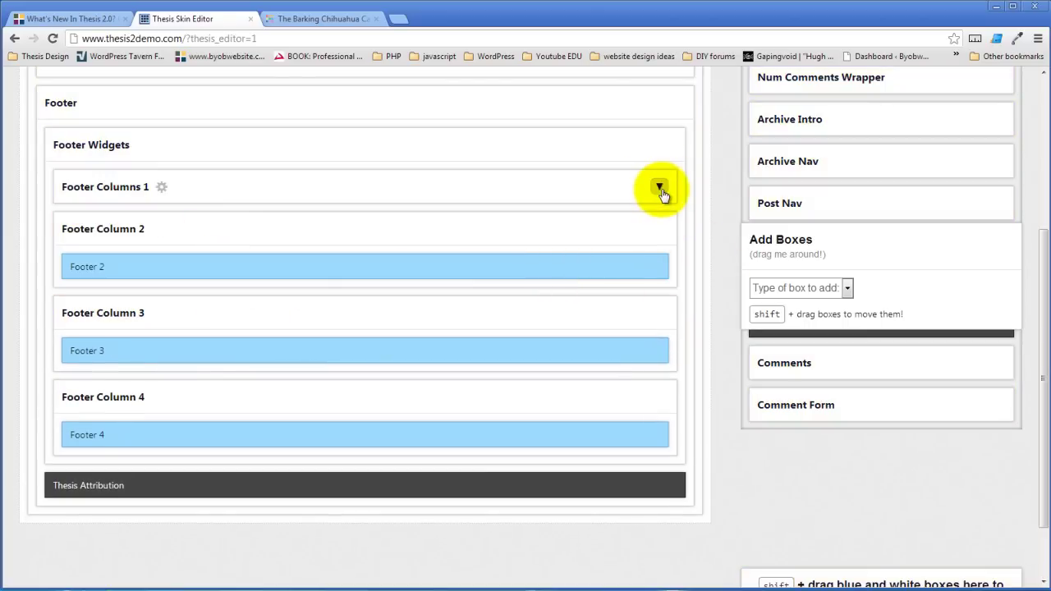
{"action": "left_click", "coordinate": [661, 188]}
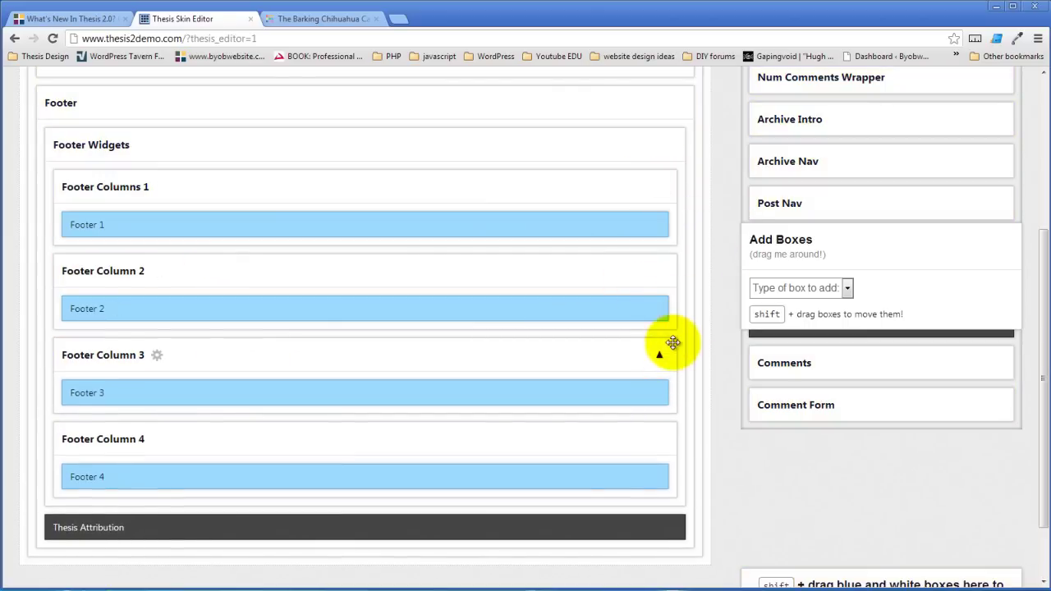
{"action": "scroll", "coordinate": [700, 341], "scroll_direction": "up", "scroll_amount": 3}
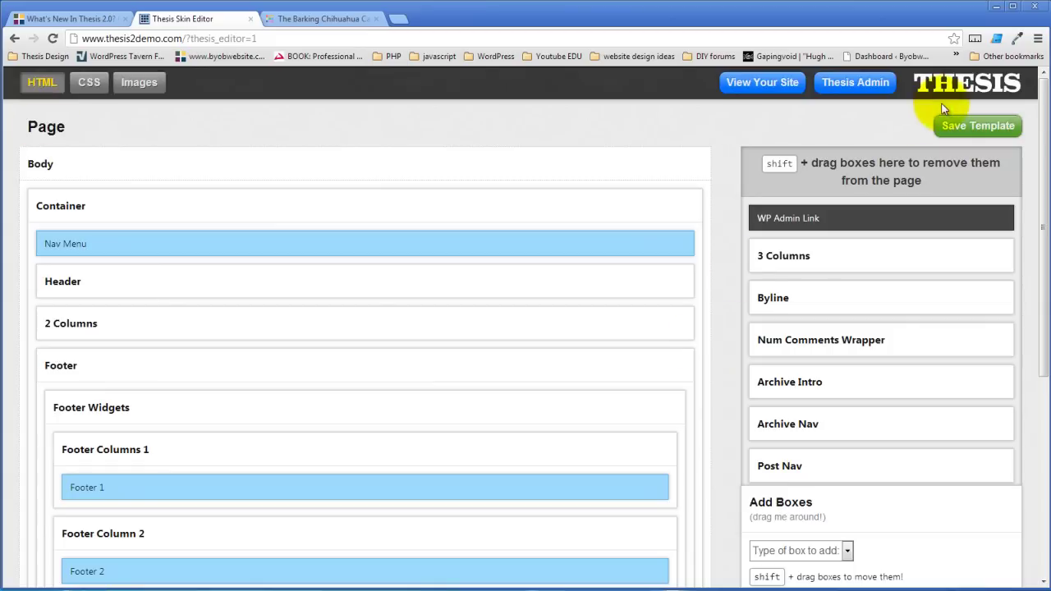
{"action": "left_click", "coordinate": [990, 130]}
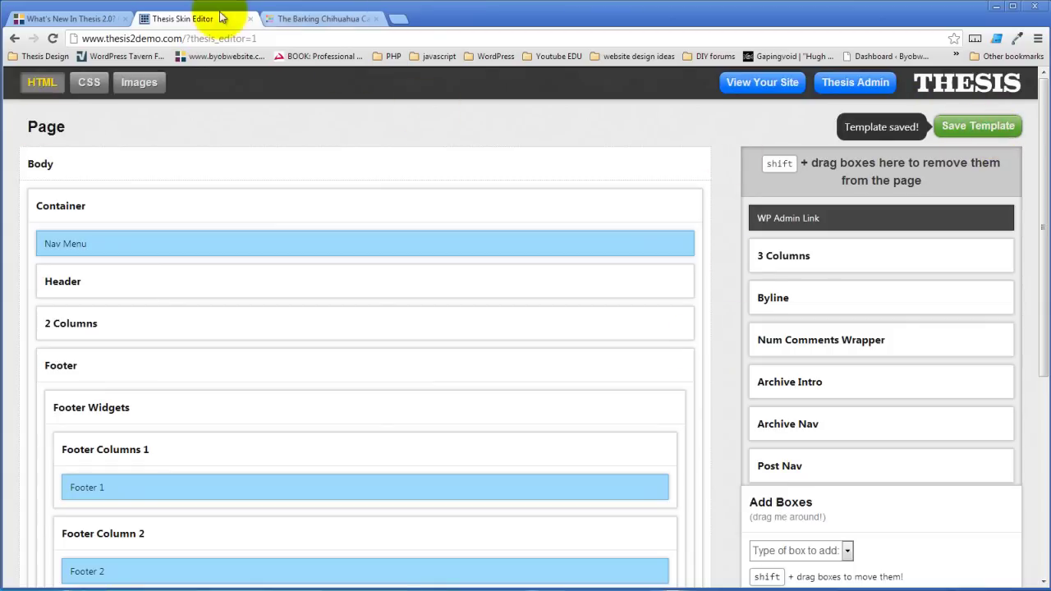
- Reload the cafe site to confirm the footer widgets sit in one row
{"action": "left_click", "coordinate": [328, 19]}
{"action": "left_click", "coordinate": [54, 39]}
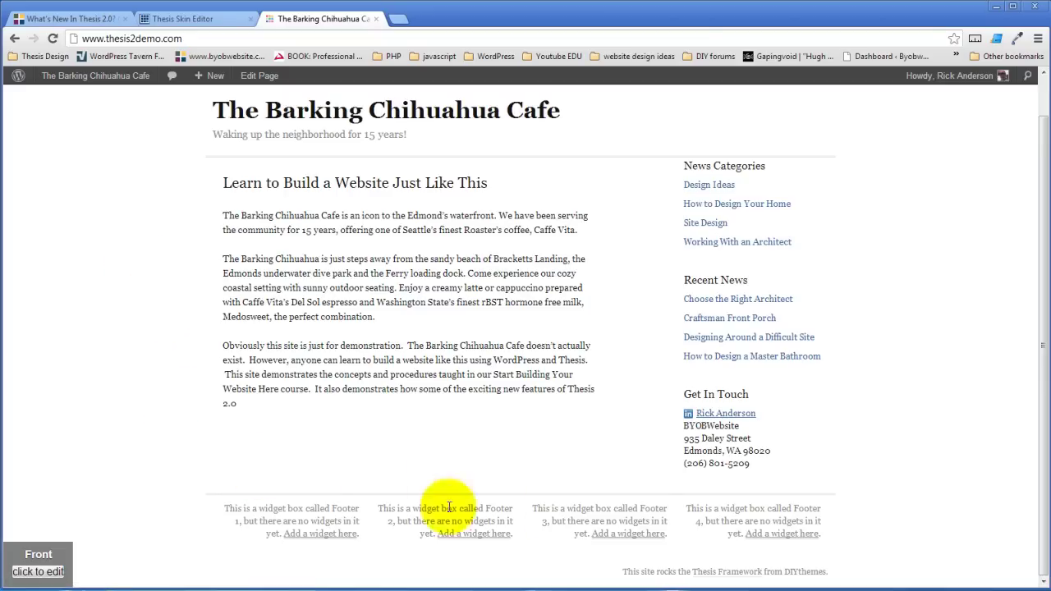
{"action": "left_click", "coordinate": [195, 18]}
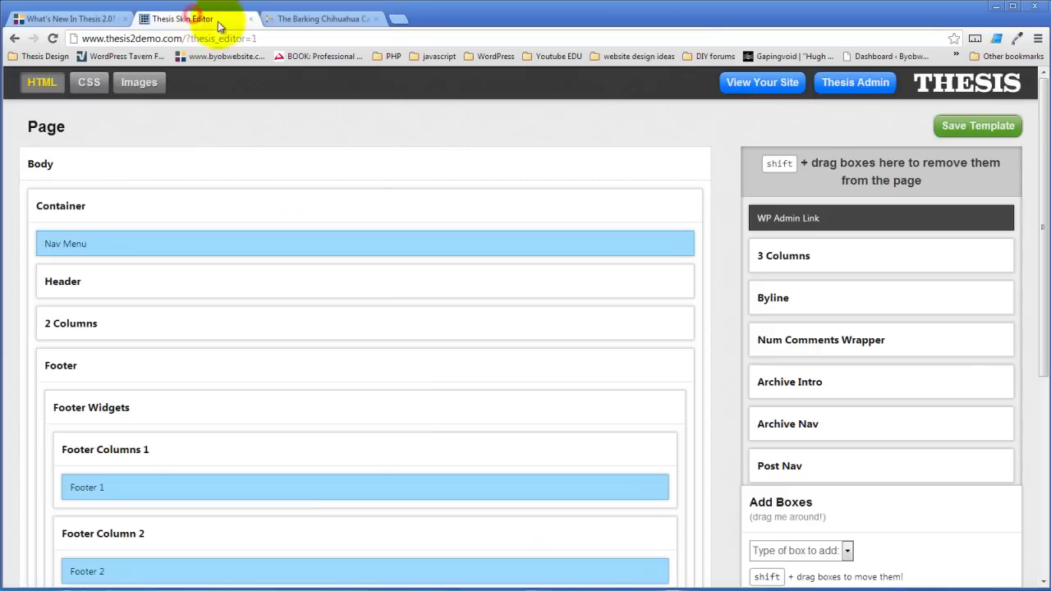
- Fill Footers 1, 2 and 3 with the Killer Recent Entries, News Categories and Get In Touch widgets
{"action": "left_click", "coordinate": [854, 82]}
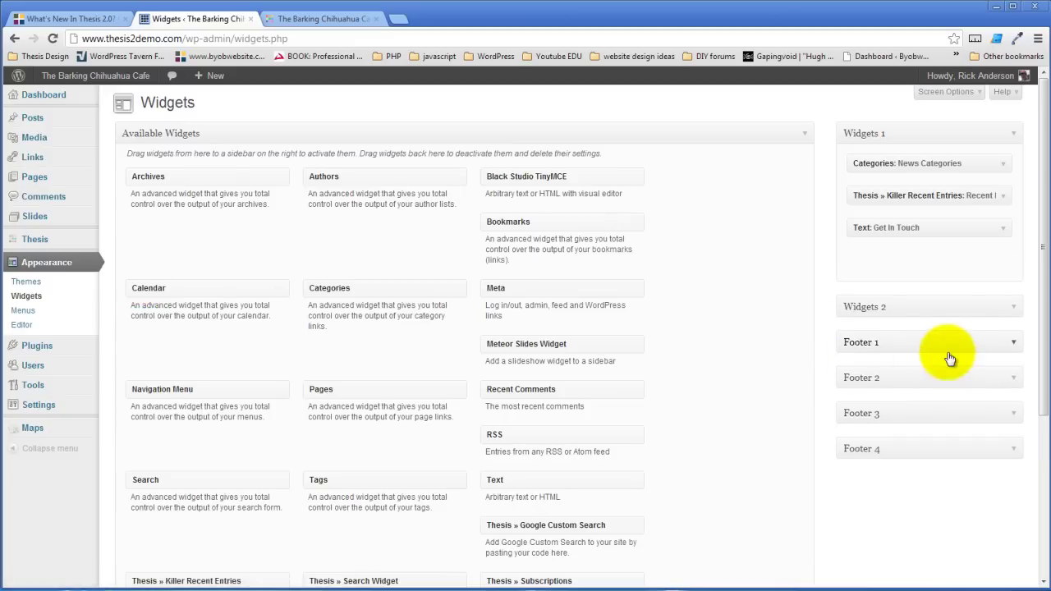
{"action": "left_click", "coordinate": [1010, 344]}
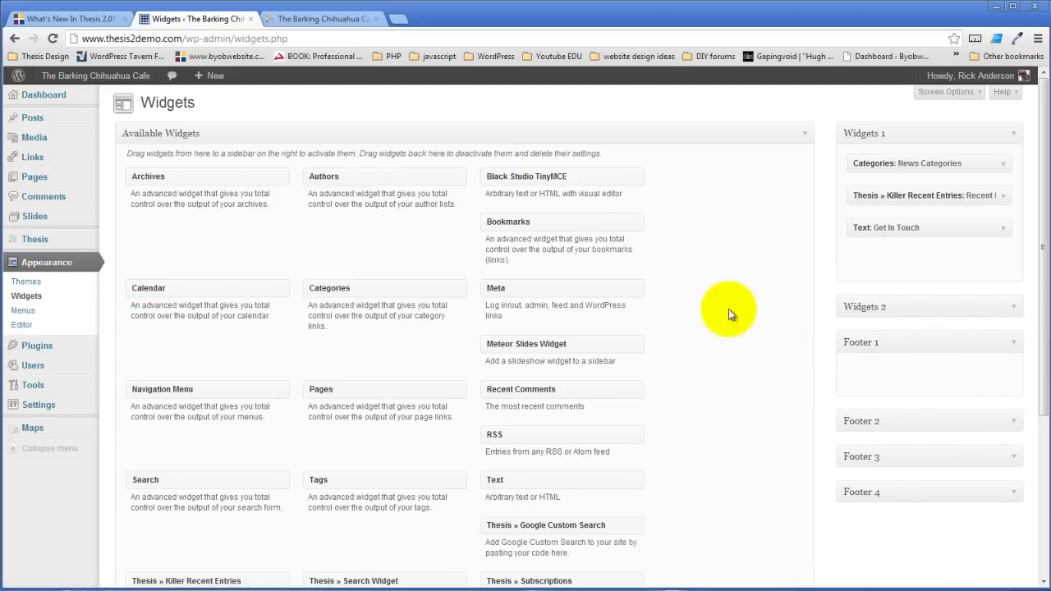
{"action": "scroll", "coordinate": [728, 309], "scroll_direction": "down", "scroll_amount": 3}
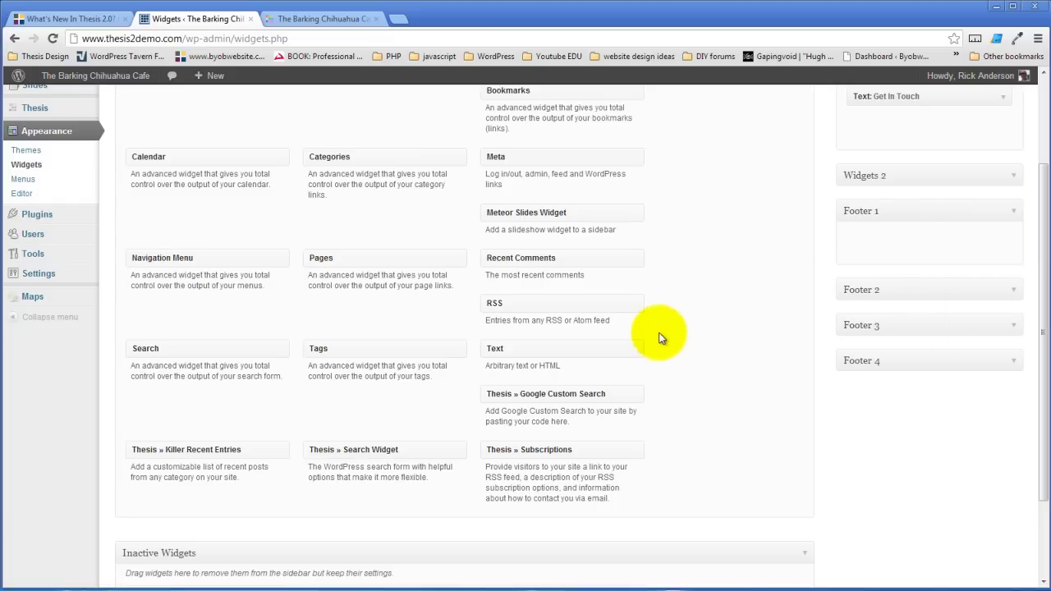
{"action": "scroll", "coordinate": [662, 337], "scroll_direction": "up", "scroll_amount": 2}
{"action": "scroll", "coordinate": [662, 338], "scroll_direction": "down", "scroll_amount": 4}
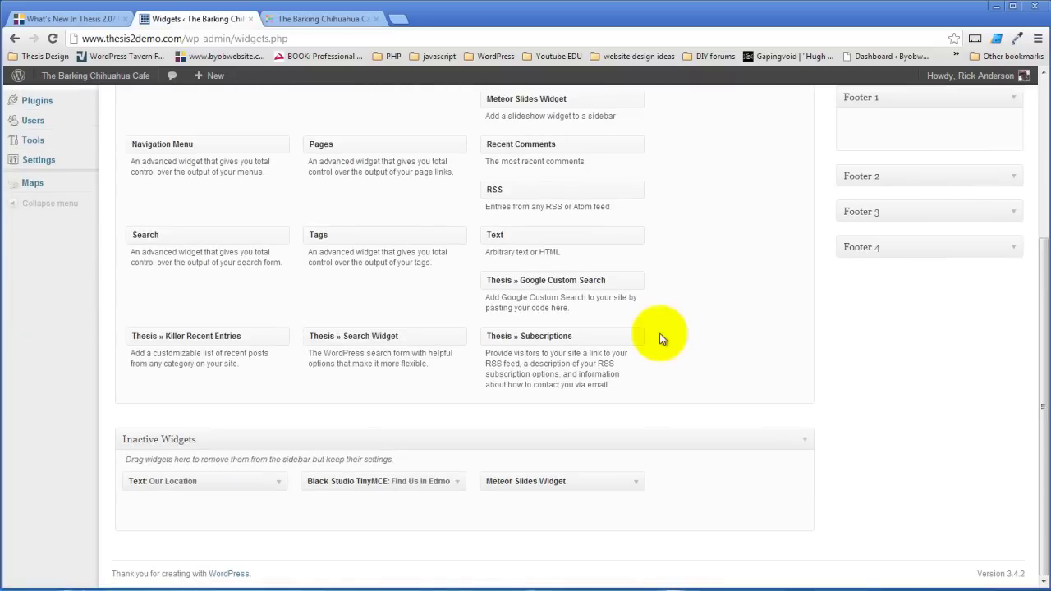
{"action": "scroll", "coordinate": [675, 333], "scroll_direction": "up", "scroll_amount": 5}
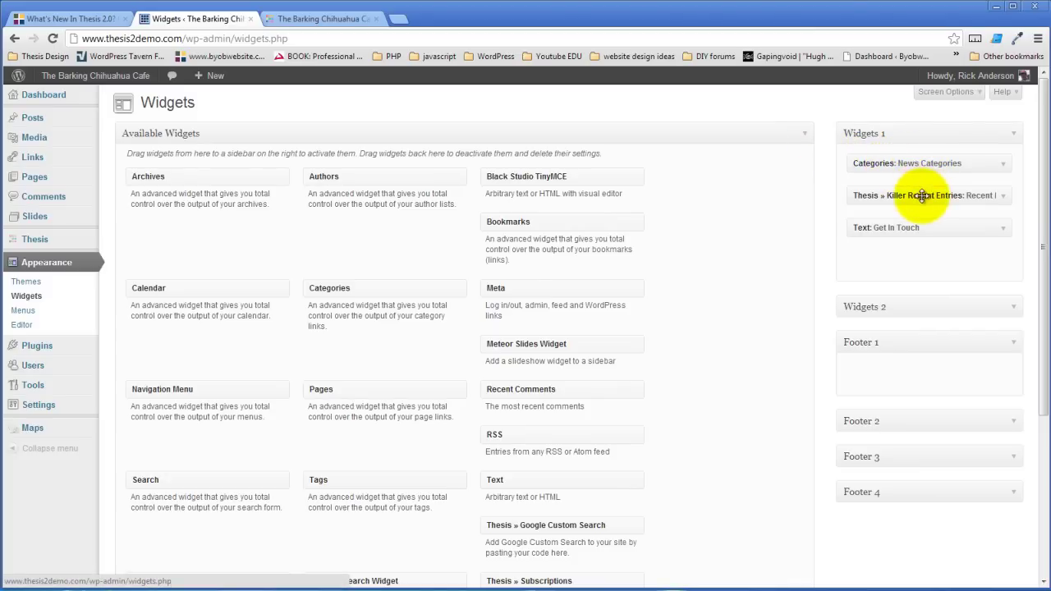
{"action": "left_click_drag", "start_coordinate": [922, 195], "coordinate": [935, 363]}
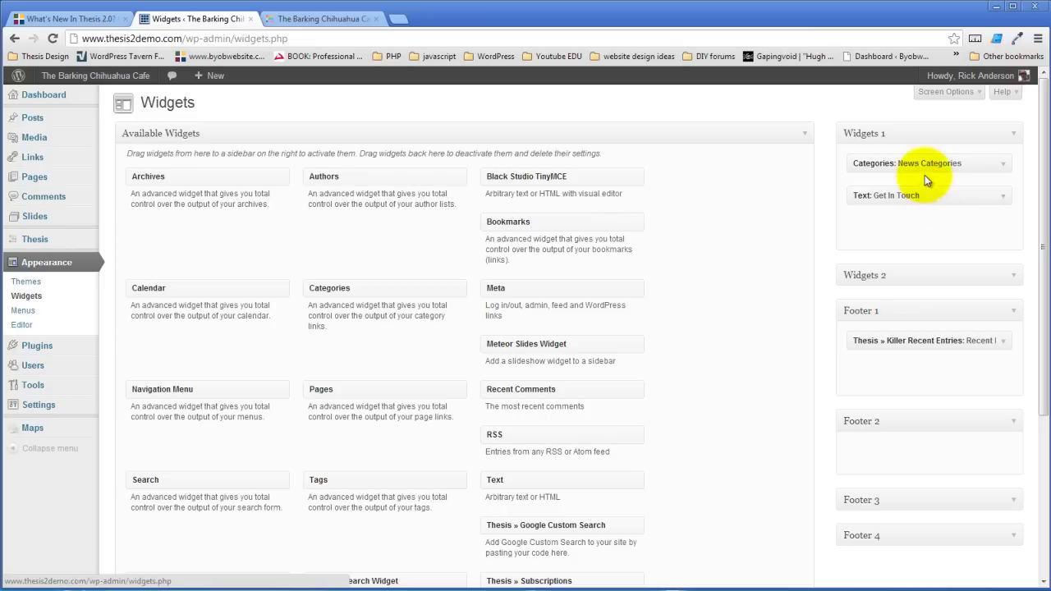
{"action": "left_click_drag", "start_coordinate": [919, 160], "coordinate": [972, 419]}
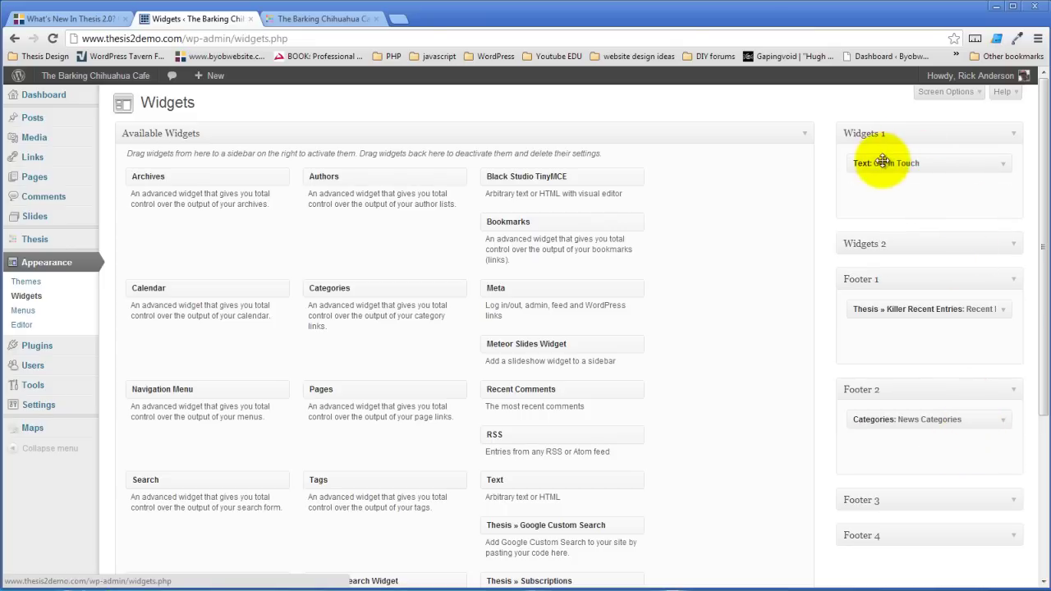
{"action": "left_click_drag", "start_coordinate": [882, 160], "coordinate": [903, 192]}
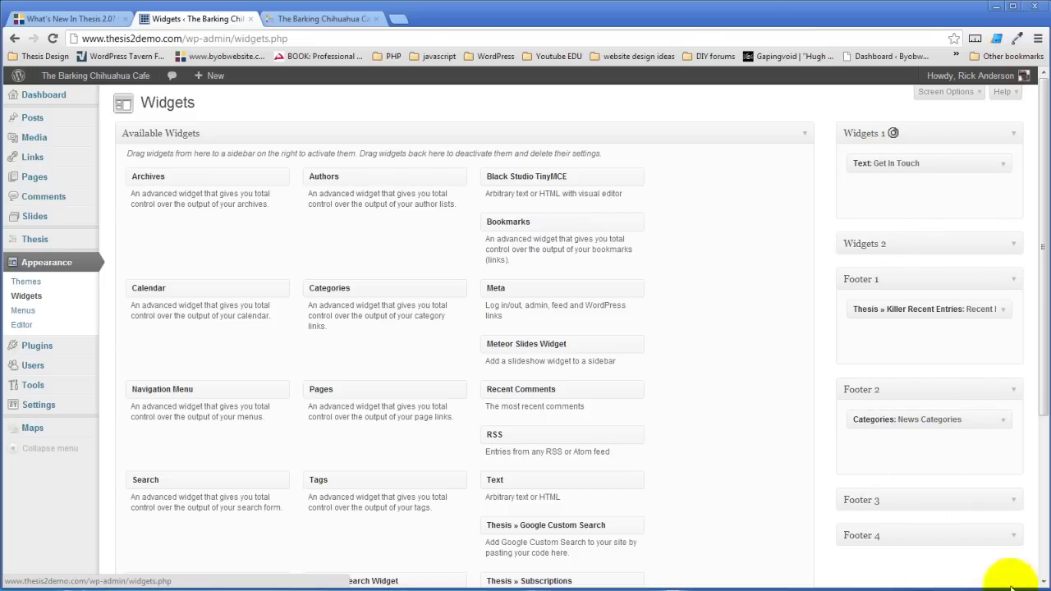
{"action": "left_click", "coordinate": [1015, 499]}
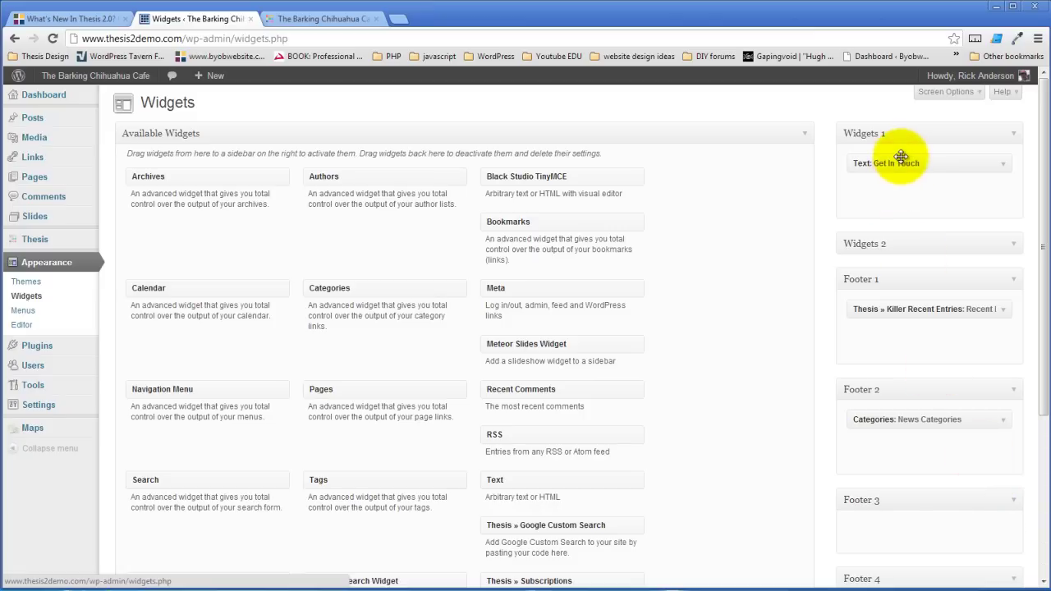
{"action": "left_click_drag", "start_coordinate": [901, 156], "coordinate": [907, 501]}
- Add the inactive TinyMCE and Our Location widgets to the Widgets 1 area
{"action": "scroll", "coordinate": [616, 417], "scroll_direction": "down", "scroll_amount": 3}
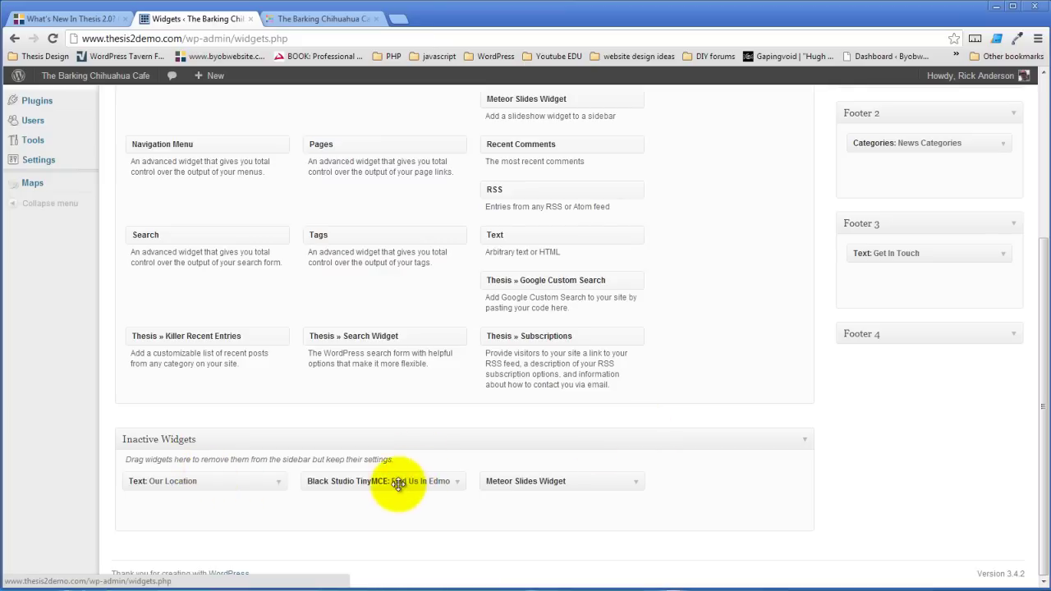
{"action": "mouse_move", "coordinate": [399, 481]}
{"action": "left_mouse_down"}
{"action": "mouse_move", "coordinate": [978, 75]}
{"action": "mouse_move", "coordinate": [948, 61]}
{"action": "mouse_move", "coordinate": [936, 172]}
{"action": "left_mouse_up"}
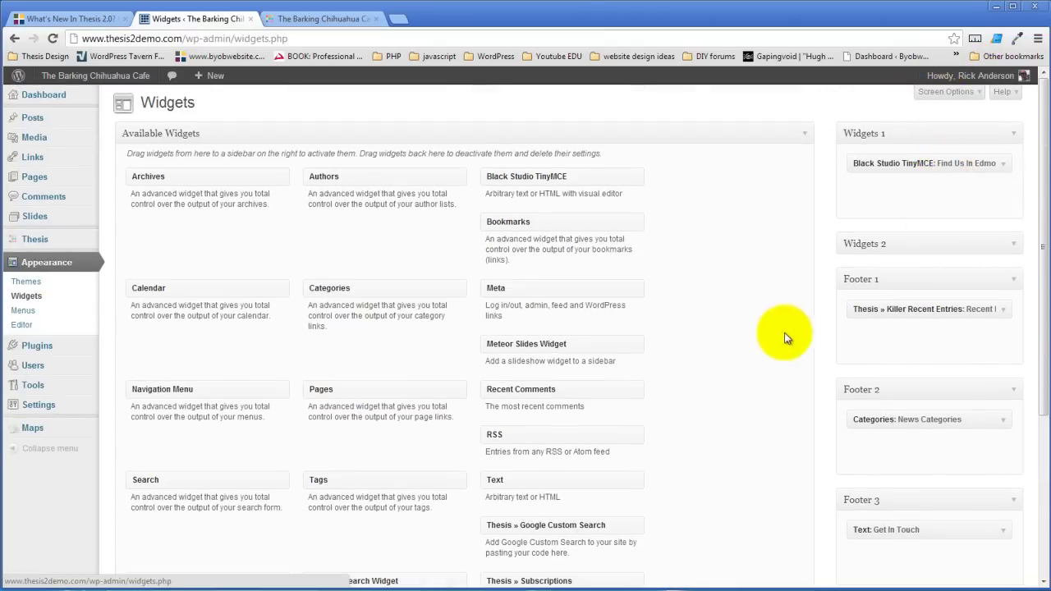
{"action": "scroll", "coordinate": [739, 370], "scroll_direction": "down", "scroll_amount": 3}
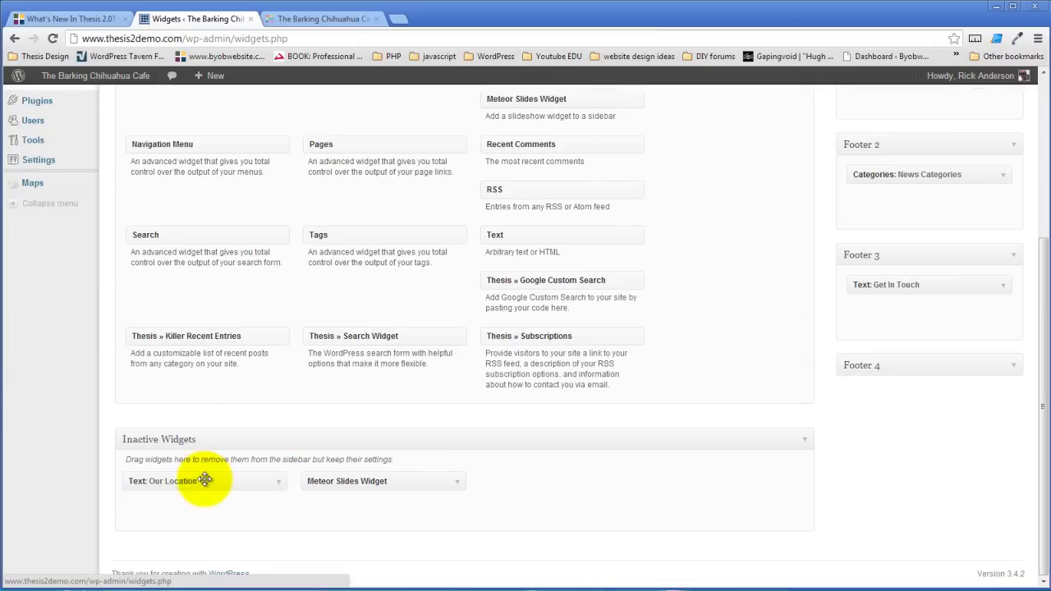
{"action": "left_click_drag", "start_coordinate": [205, 480], "coordinate": [921, 45]}
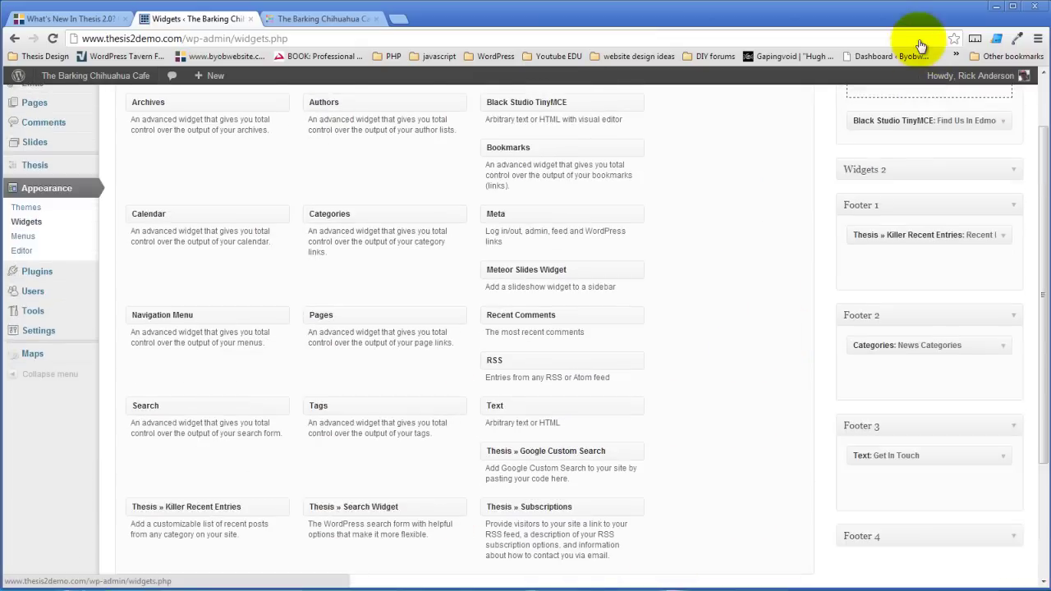
{"action": "left_click_drag", "start_coordinate": [921, 45], "coordinate": [939, 179]}
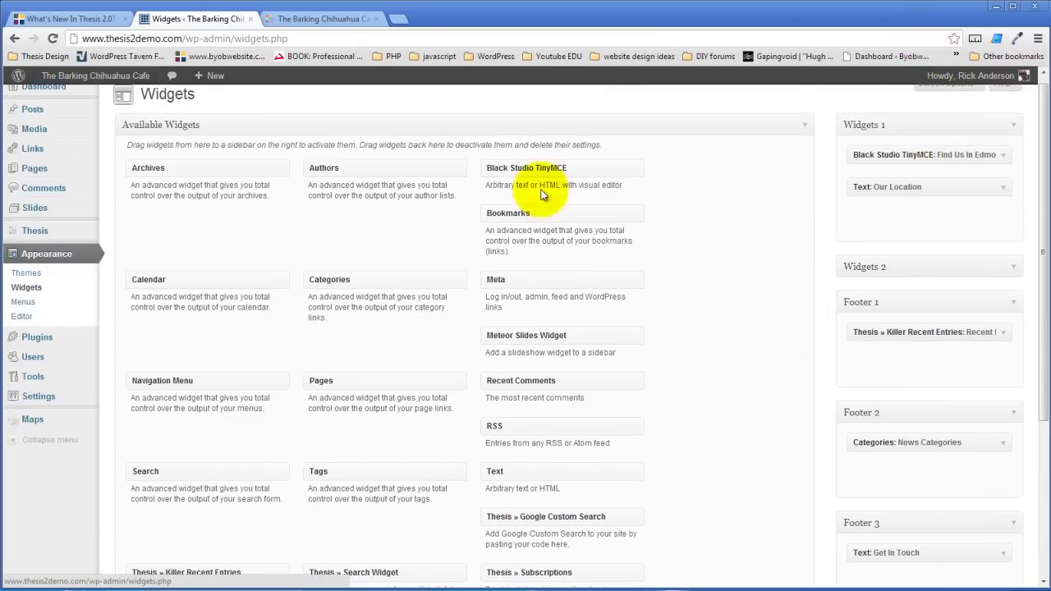
{"action": "left_click", "coordinate": [333, 19]}
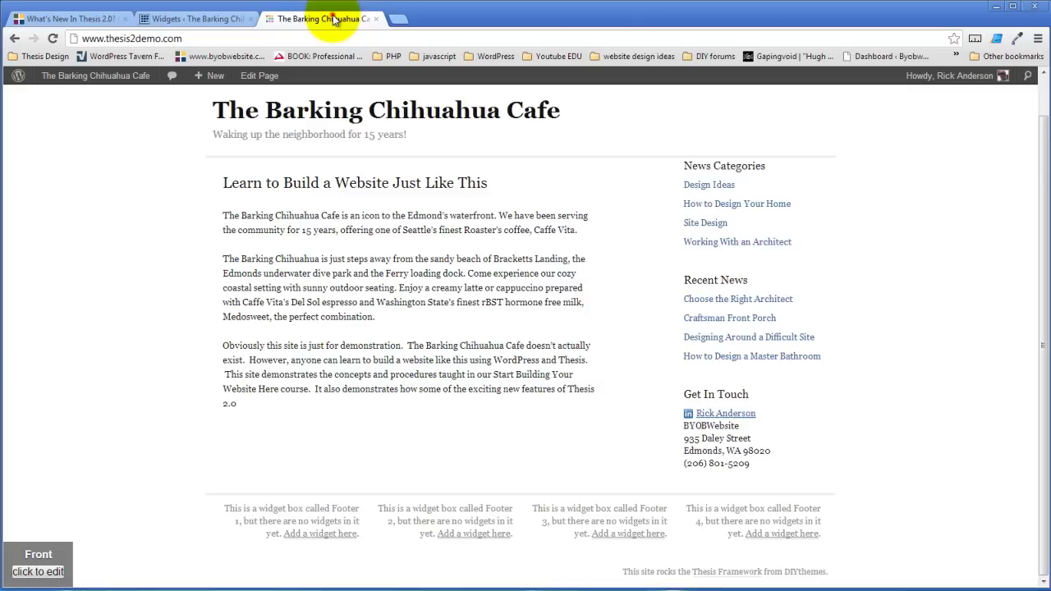
- Reload the Barking Chihuahua Cafe site and scroll through the News page's blog posts
{"action": "left_click", "coordinate": [51, 38]}
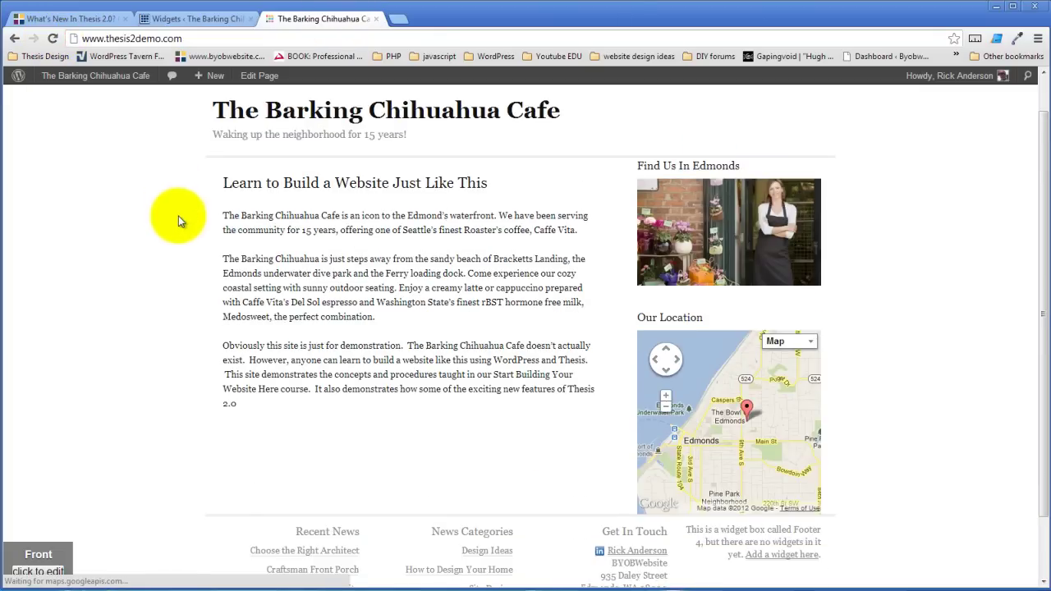
{"action": "scroll", "coordinate": [258, 312], "scroll_direction": "down", "scroll_amount": 2}
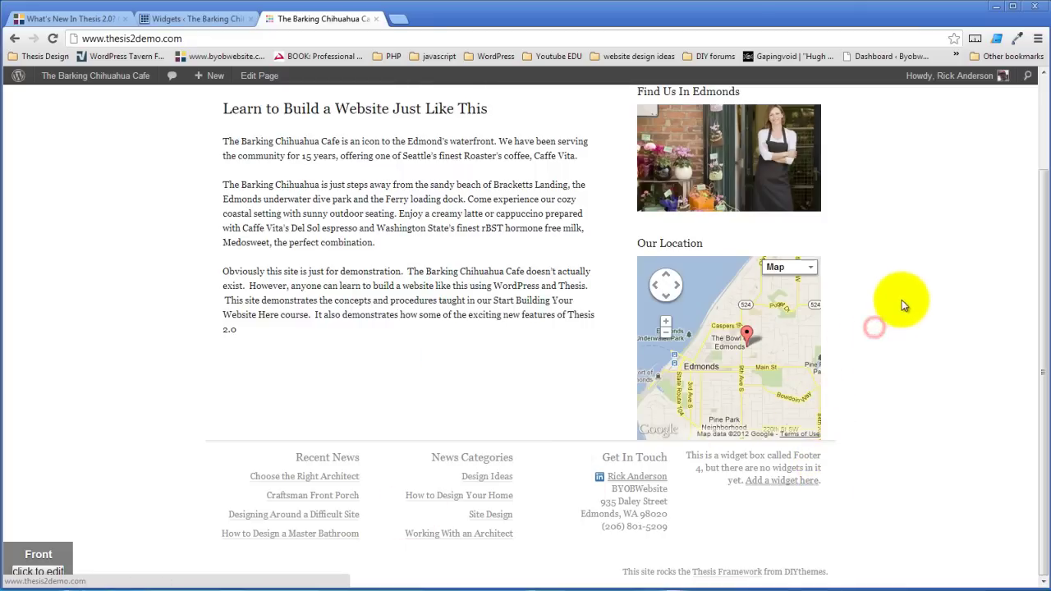
{"action": "scroll", "coordinate": [692, 390], "scroll_direction": "up", "scroll_amount": 2}
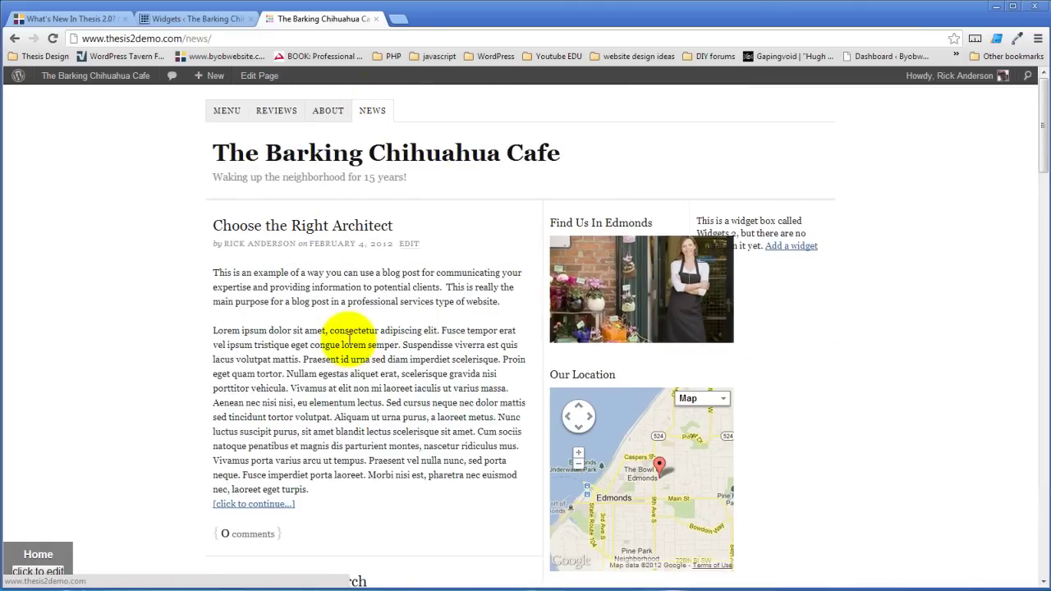
{"action": "scroll", "coordinate": [348, 339], "scroll_direction": "down", "scroll_amount": 1}
{"action": "scroll", "coordinate": [348, 339], "scroll_direction": "down", "scroll_amount": 2}
{"action": "scroll", "coordinate": [348, 339], "scroll_direction": "up", "scroll_amount": 3}
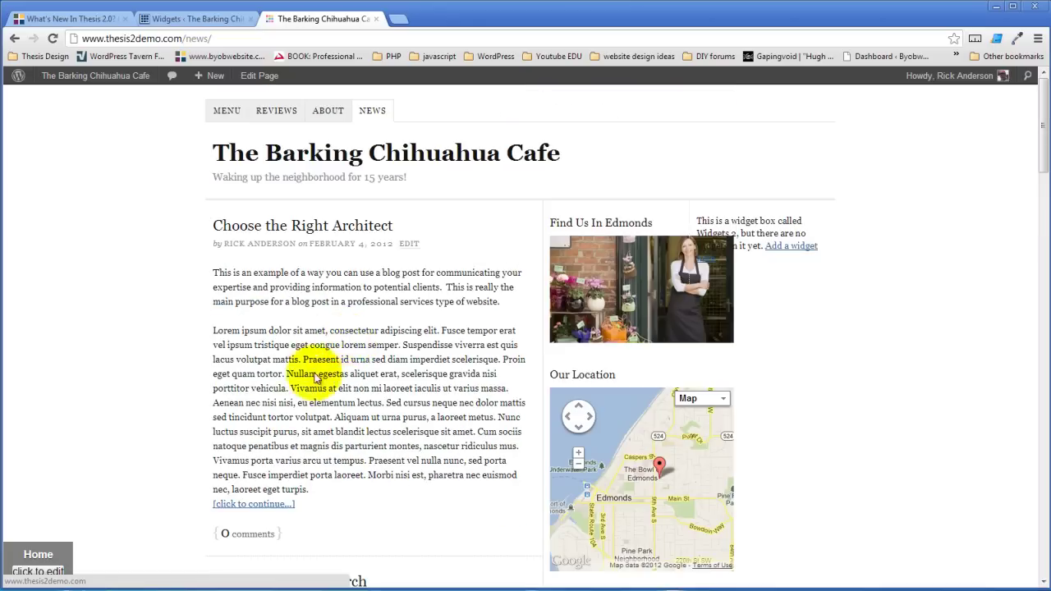
{"action": "scroll", "coordinate": [504, 256], "scroll_direction": "down", "scroll_amount": 1}
{"action": "scroll", "coordinate": [493, 276], "scroll_direction": "down", "scroll_amount": 6}
{"action": "scroll", "coordinate": [499, 275], "scroll_direction": "down", "scroll_amount": 8}
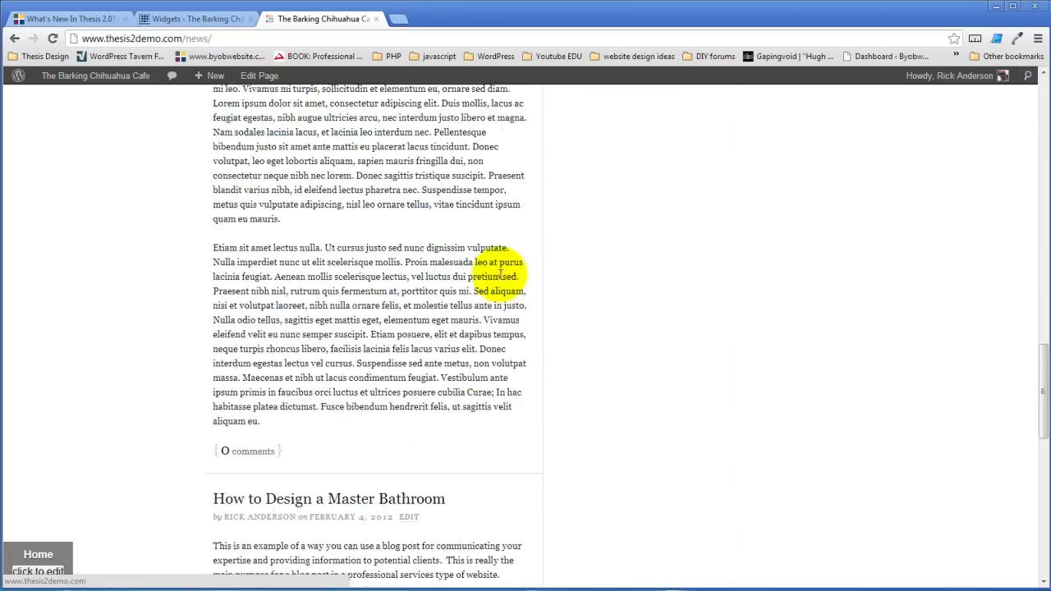
{"action": "scroll", "coordinate": [499, 275], "scroll_direction": "down", "scroll_amount": 3}
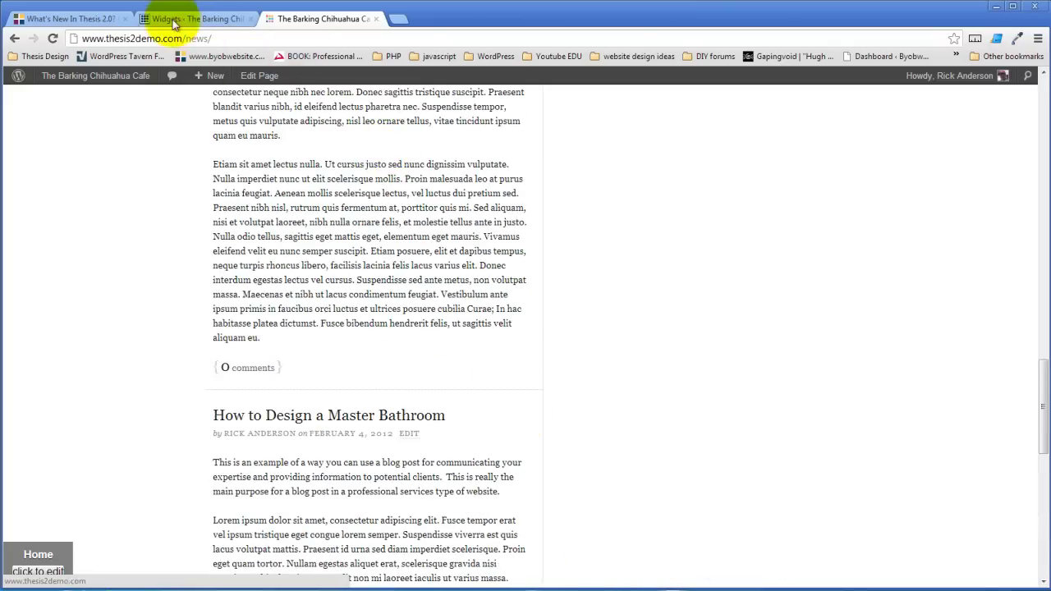
- Return to the Thesis Skin Editor and show its template list with Core Templates and Landing Page
{"action": "left_click", "coordinate": [173, 21]}
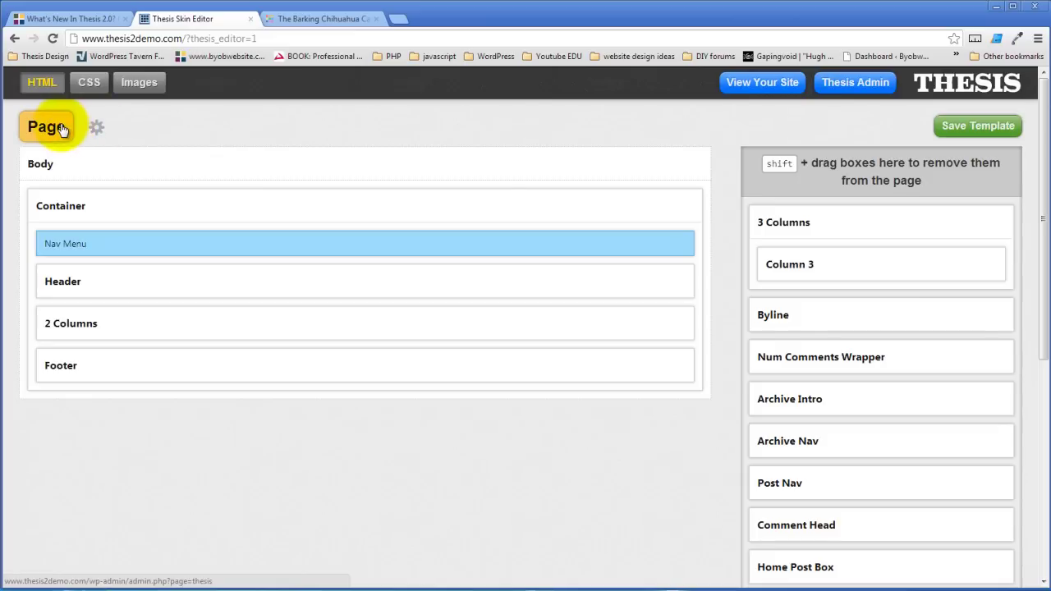
{"action": "left_click", "coordinate": [61, 129]}
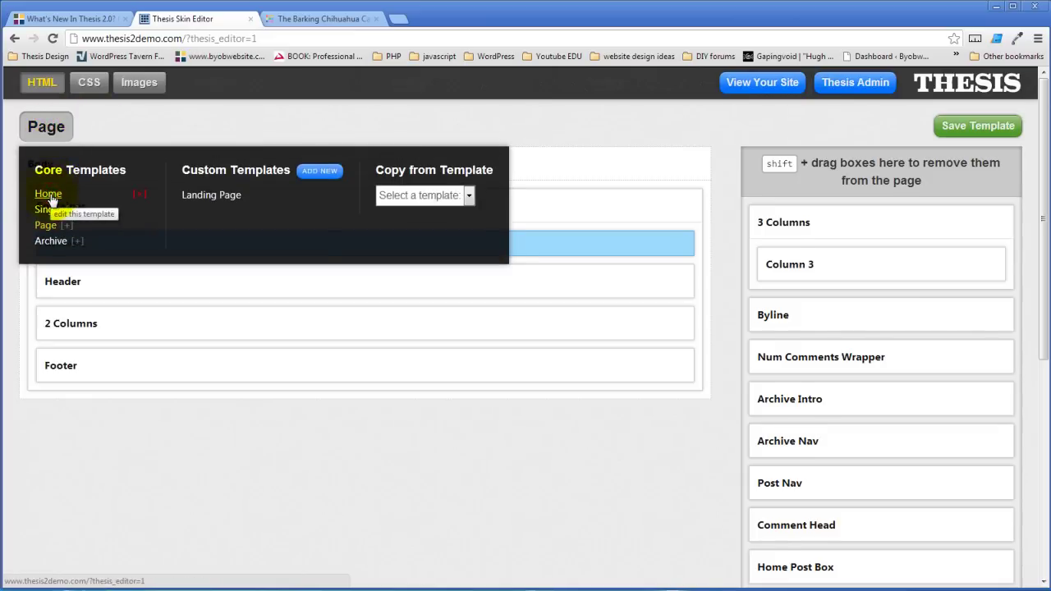
- In the Home template, replace 3 Columns with a 2 Columns box below Header holding Column 1 and Column 2
{"action": "left_click", "coordinate": [47, 194]}
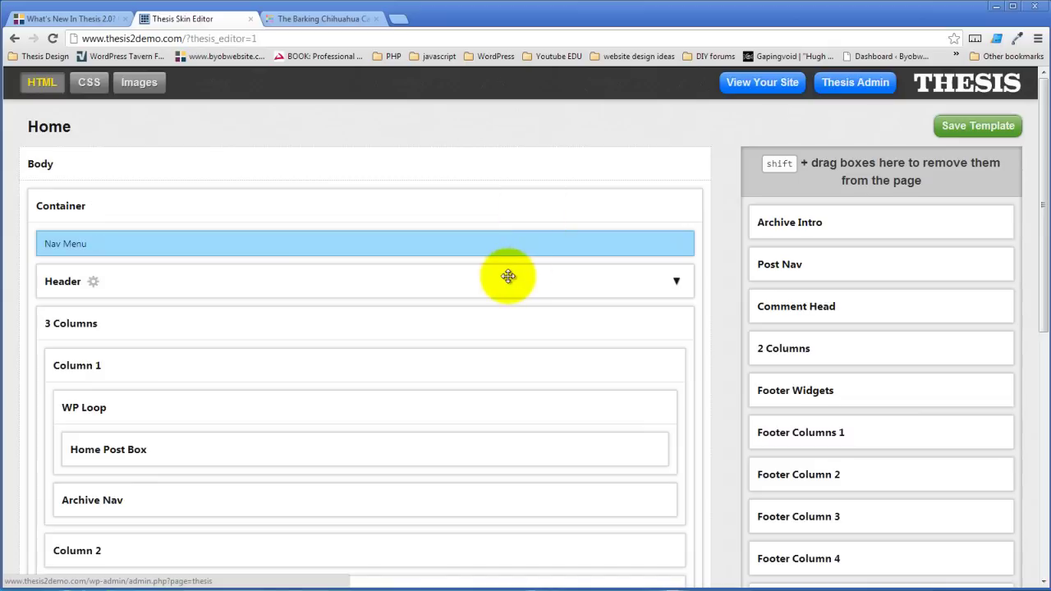
{"action": "scroll", "coordinate": [508, 276], "scroll_direction": "down", "scroll_amount": 1}
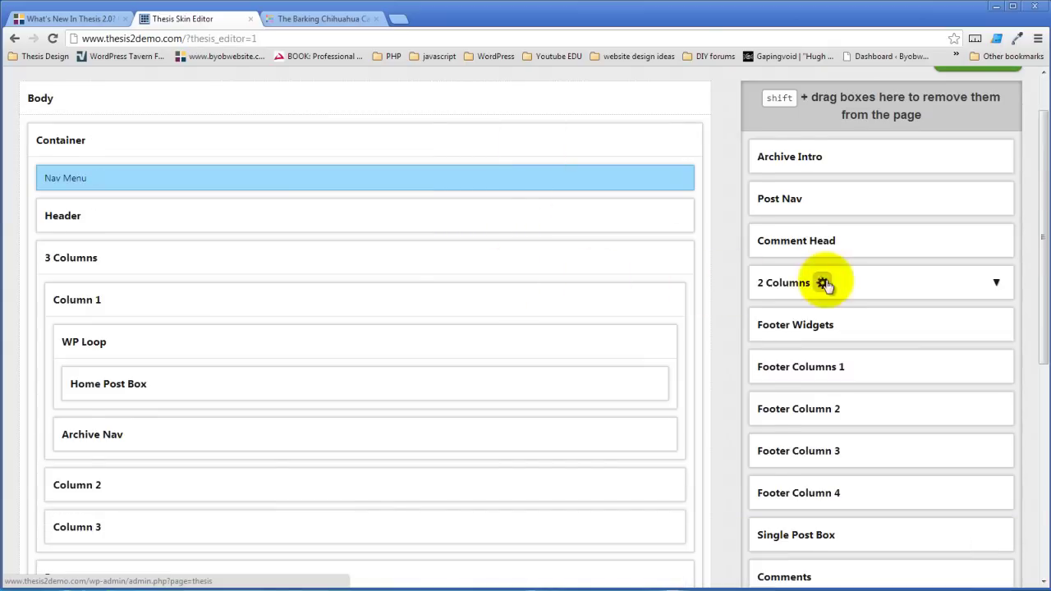
{"action": "mouse_move", "coordinate": [881, 349]}
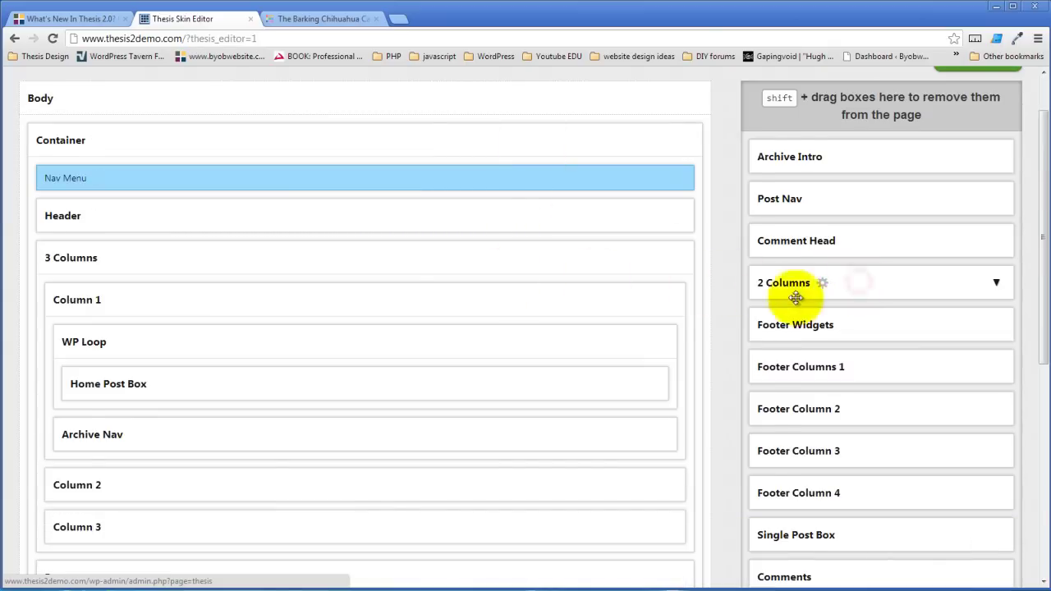
{"action": "left_click_drag", "start_coordinate": [797, 298], "coordinate": [345, 177]}
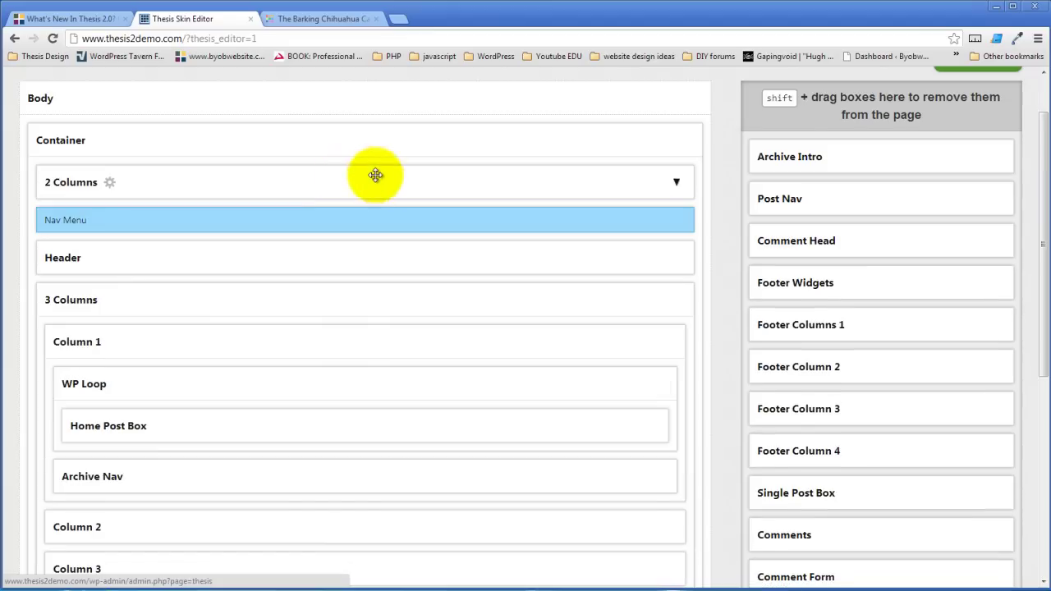
{"action": "left_click_drag", "start_coordinate": [185, 182], "coordinate": [195, 259]}
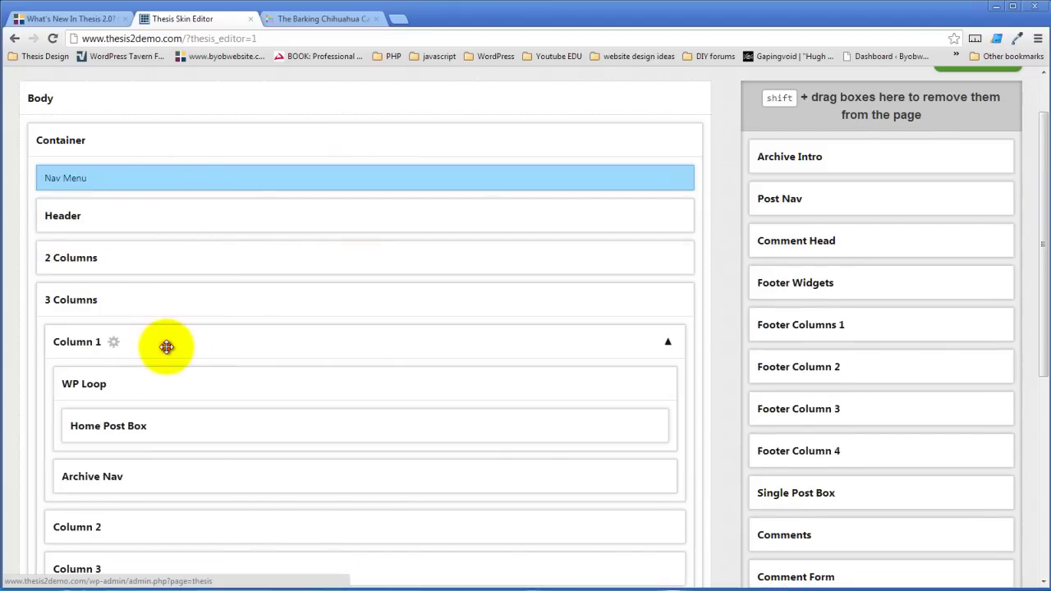
{"action": "left_click_drag", "start_coordinate": [167, 346], "coordinate": [181, 270]}
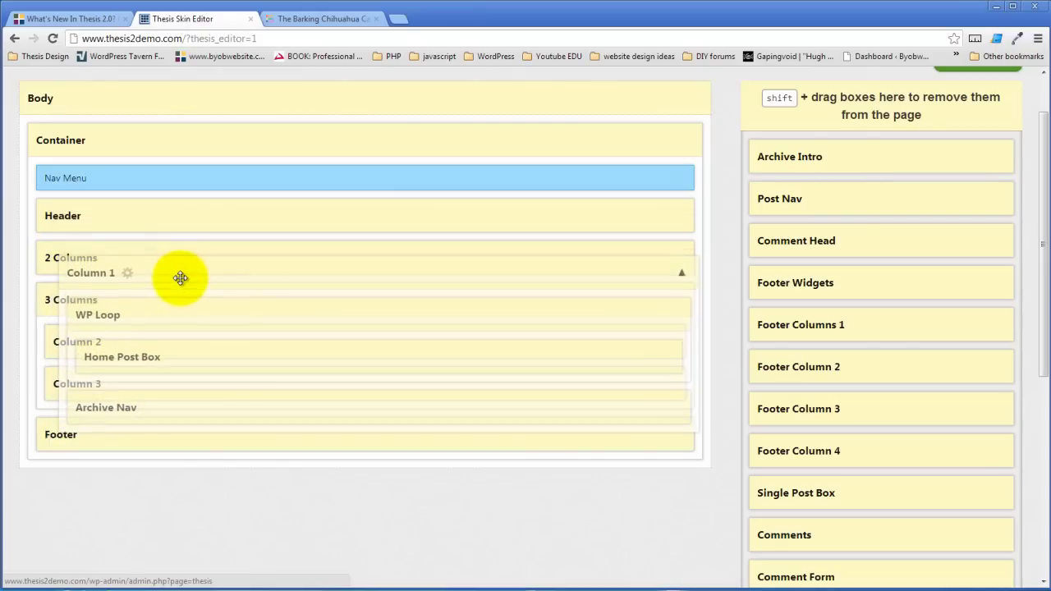
{"action": "mouse_move", "coordinate": [181, 270]}
{"action": "left_mouse_down"}
{"action": "mouse_move", "coordinate": [179, 329]}
{"action": "mouse_move", "coordinate": [185, 266]}
{"action": "left_mouse_up"}
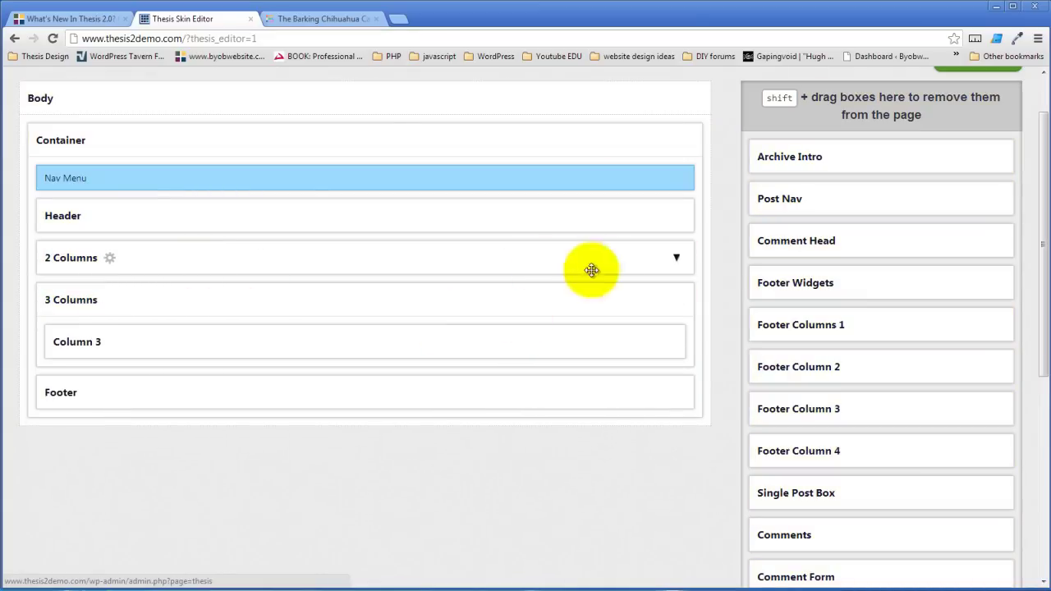
{"action": "left_click", "coordinate": [674, 258]}
{"action": "left_click_drag", "start_coordinate": [170, 298], "coordinate": [200, 449]}
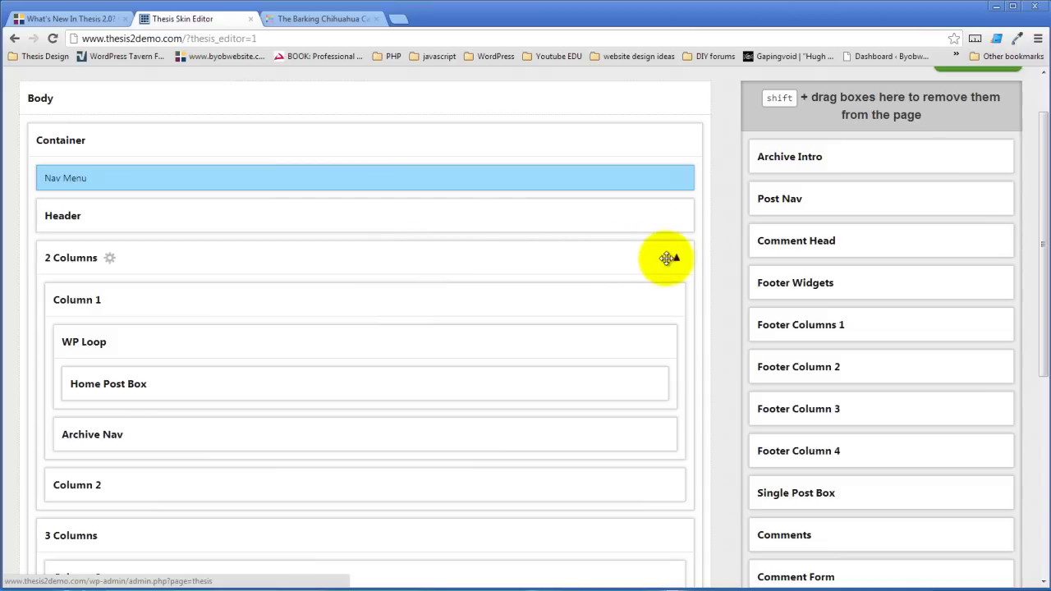
{"action": "left_click", "coordinate": [673, 259]}
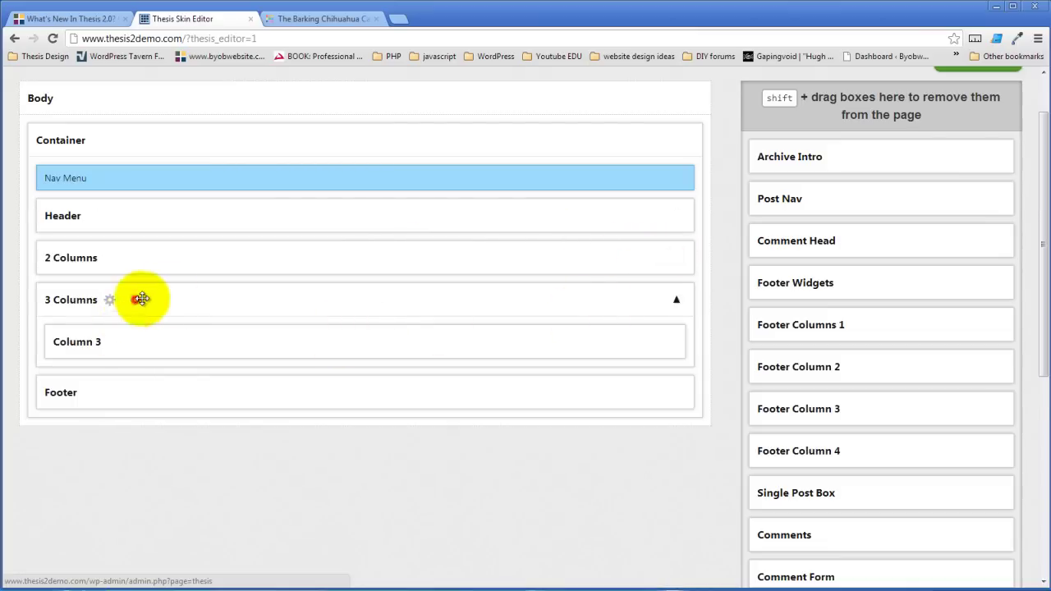
{"action": "left_click_drag", "start_coordinate": [141, 299], "coordinate": [854, 119]}
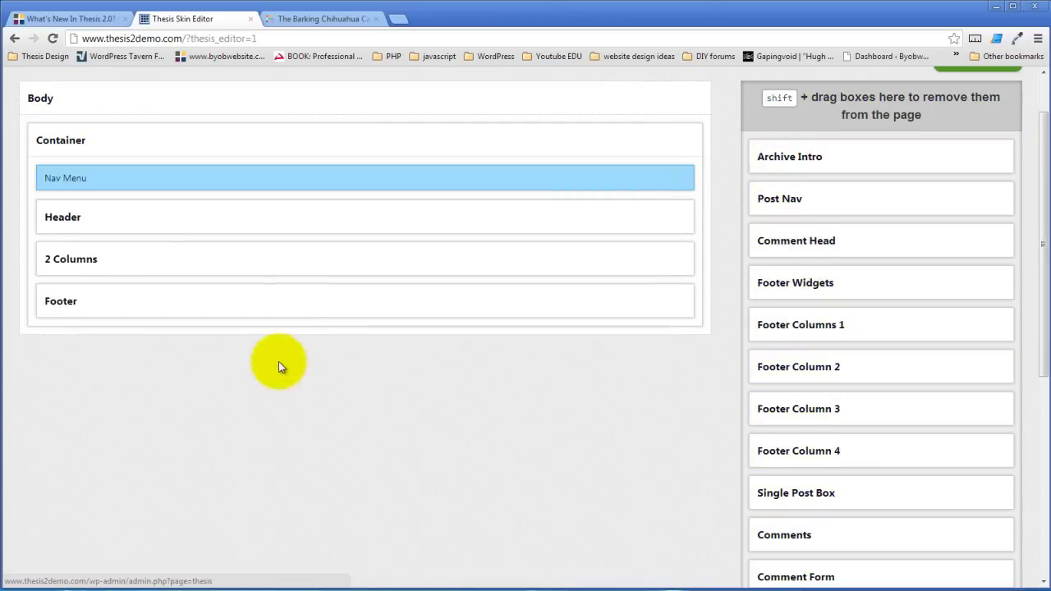
{"action": "left_click", "coordinate": [672, 300]}
{"action": "mouse_move", "coordinate": [118, 336]}
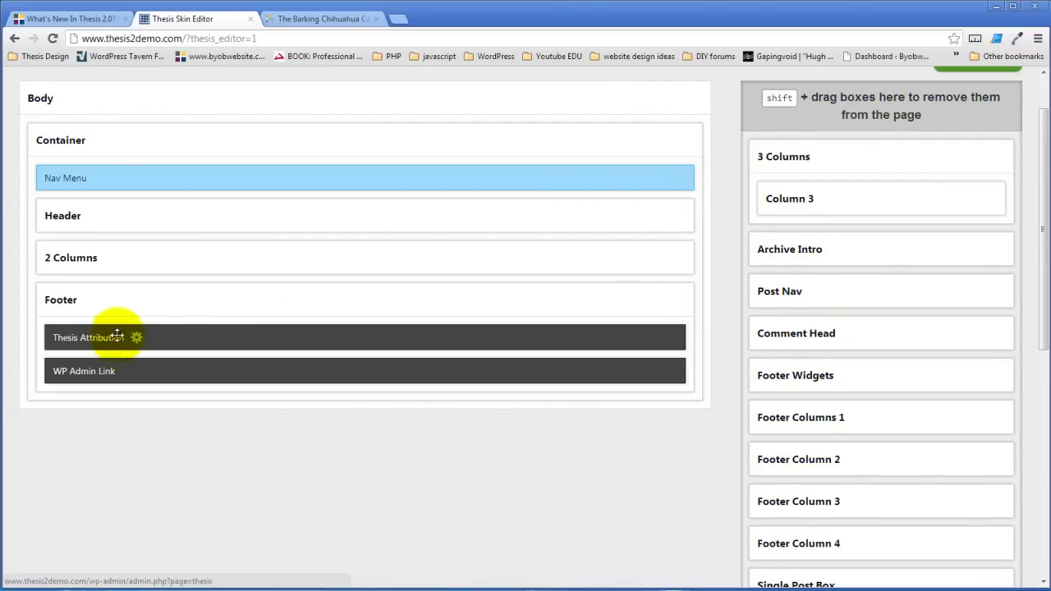
- Swap WP Admin Link for a Footer Widgets box containing Footer Columns 1–4
{"action": "left_click_drag", "start_coordinate": [122, 371], "coordinate": [818, 115]}
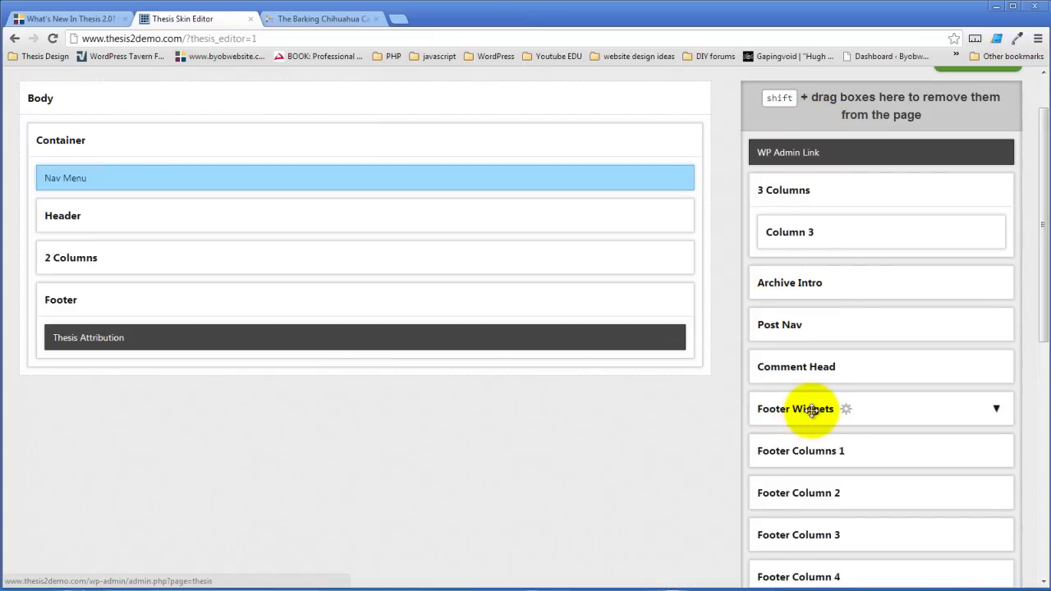
{"action": "left_click_drag", "start_coordinate": [776, 408], "coordinate": [279, 305]}
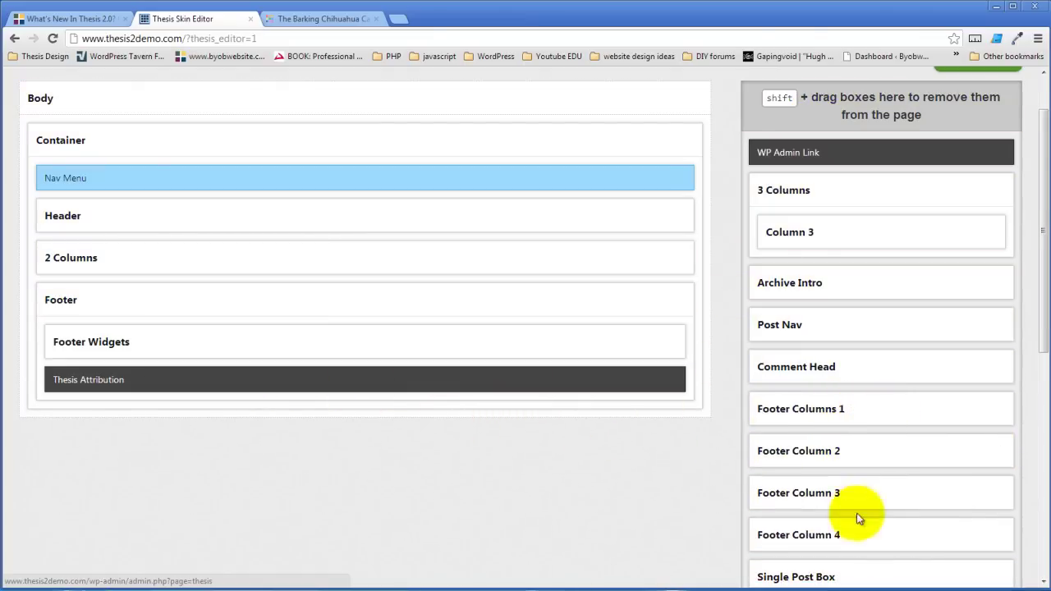
{"action": "mouse_move", "coordinate": [897, 529]}
{"action": "left_mouse_down"}
{"action": "mouse_move", "coordinate": [541, 453]}
{"action": "mouse_move", "coordinate": [893, 533]}
{"action": "mouse_move", "coordinate": [369, 340]}
{"action": "left_mouse_up"}
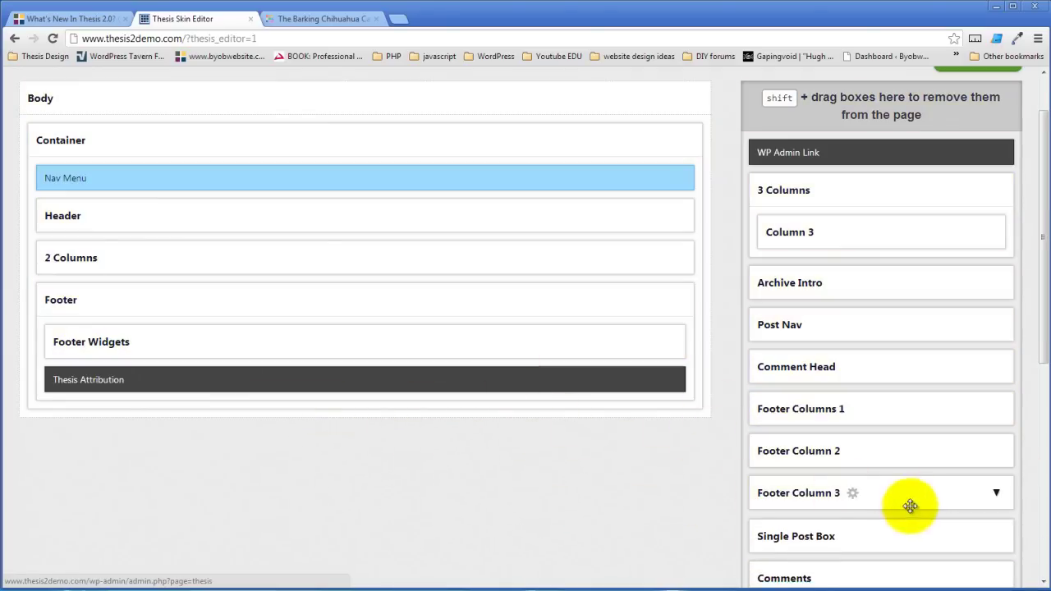
{"action": "left_click_drag", "start_coordinate": [909, 506], "coordinate": [349, 349]}
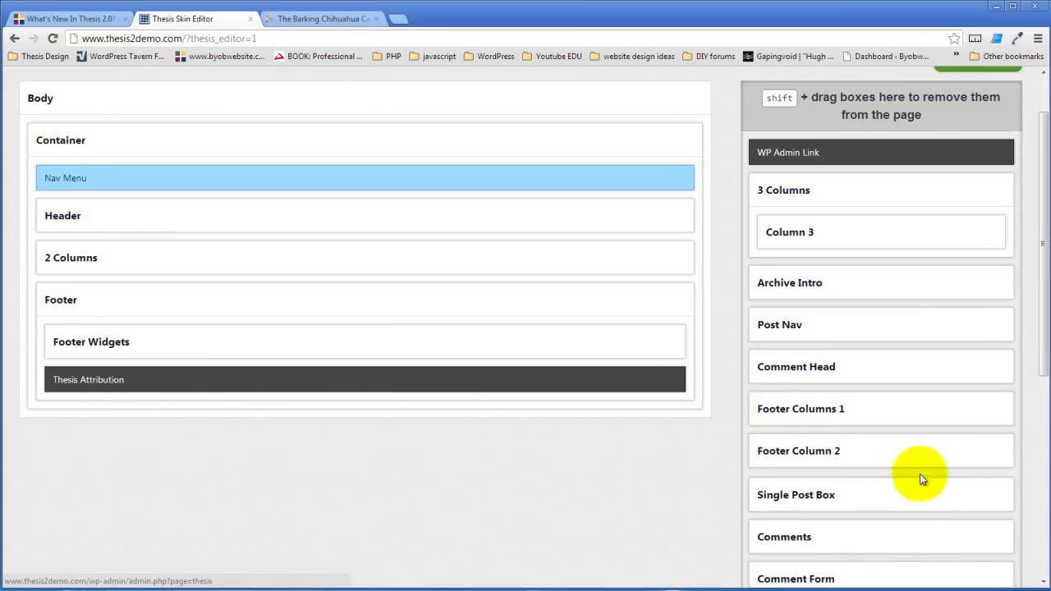
{"action": "left_click_drag", "start_coordinate": [909, 458], "coordinate": [481, 364]}
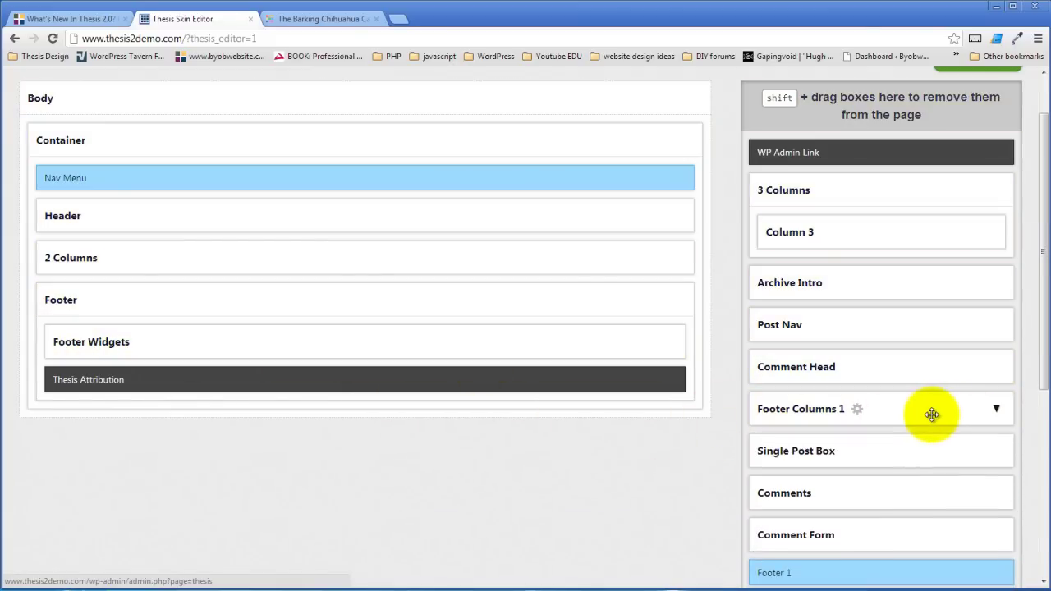
{"action": "left_click_drag", "start_coordinate": [932, 414], "coordinate": [340, 349]}
- Place the Footer 4, Footer 3 and Footer 2 widget areas into their matching Footer Columns
{"action": "left_click", "coordinate": [669, 341]}
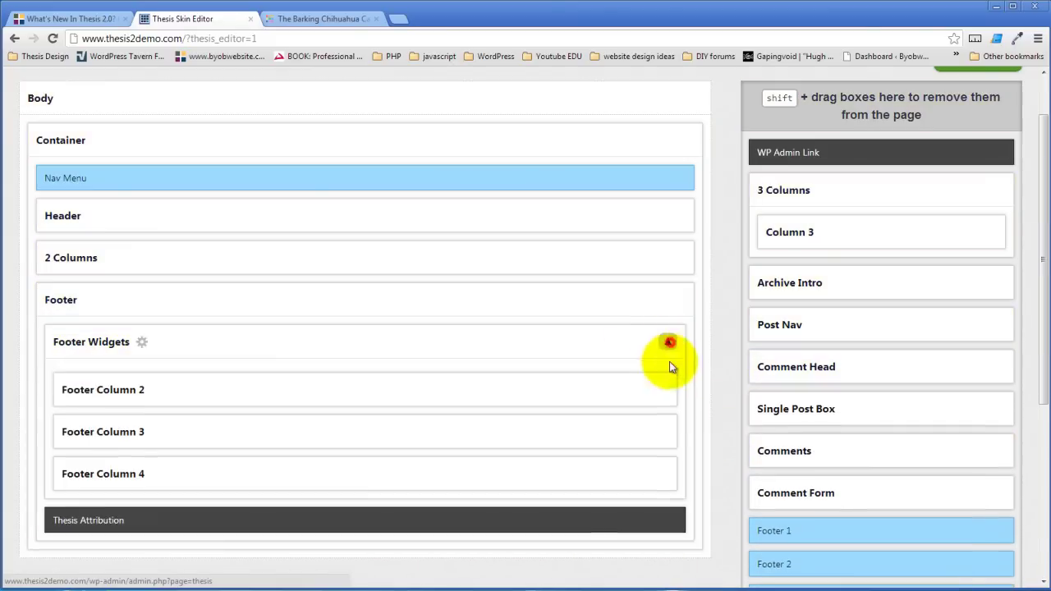
{"action": "scroll", "coordinate": [669, 448], "scroll_direction": "down", "scroll_amount": 3}
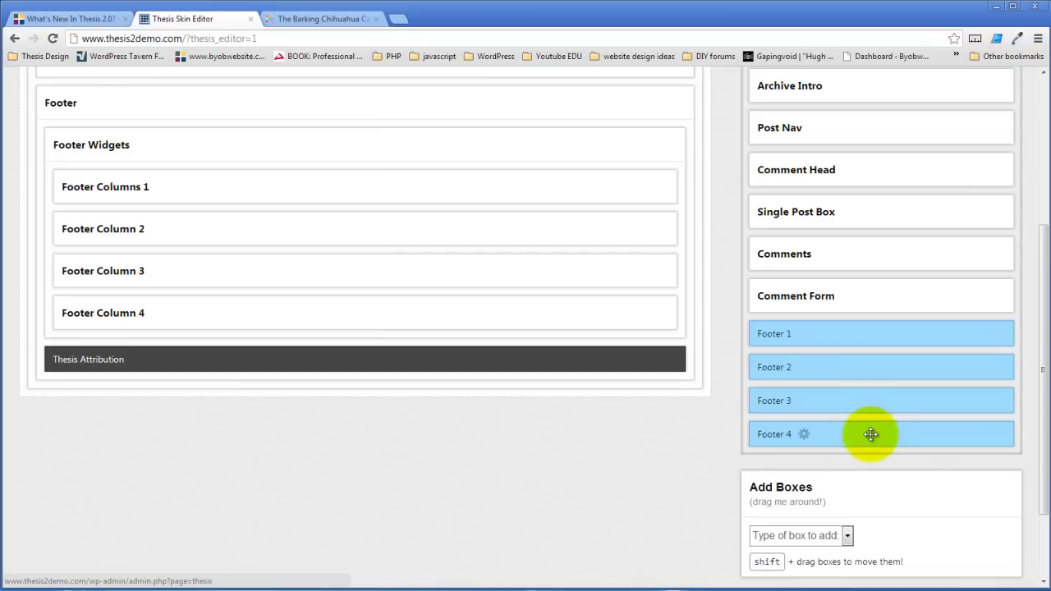
{"action": "left_click_drag", "start_coordinate": [871, 435], "coordinate": [441, 321]}
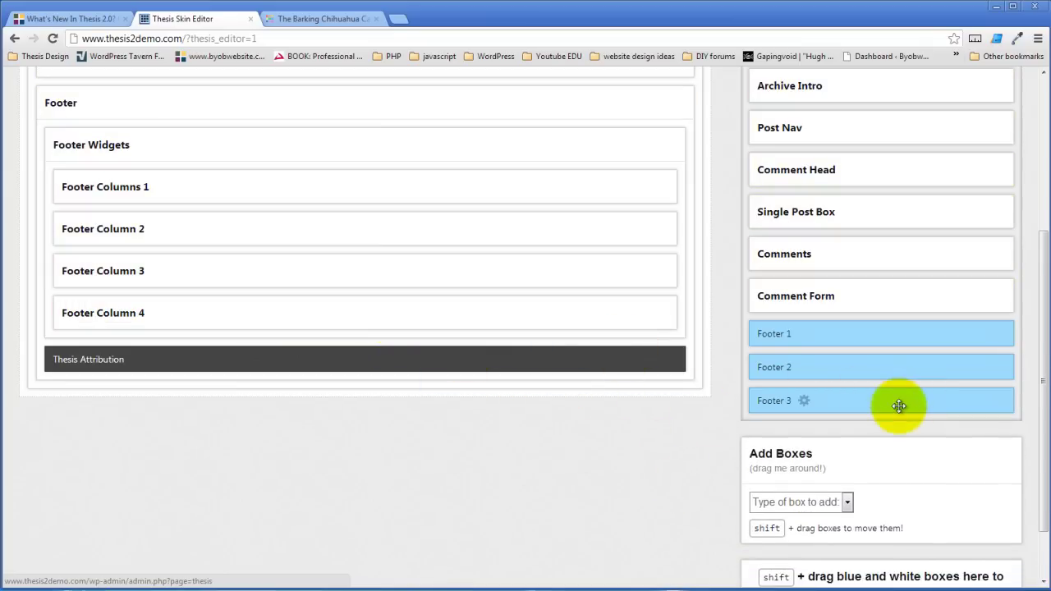
{"action": "left_click_drag", "start_coordinate": [900, 404], "coordinate": [340, 271]}
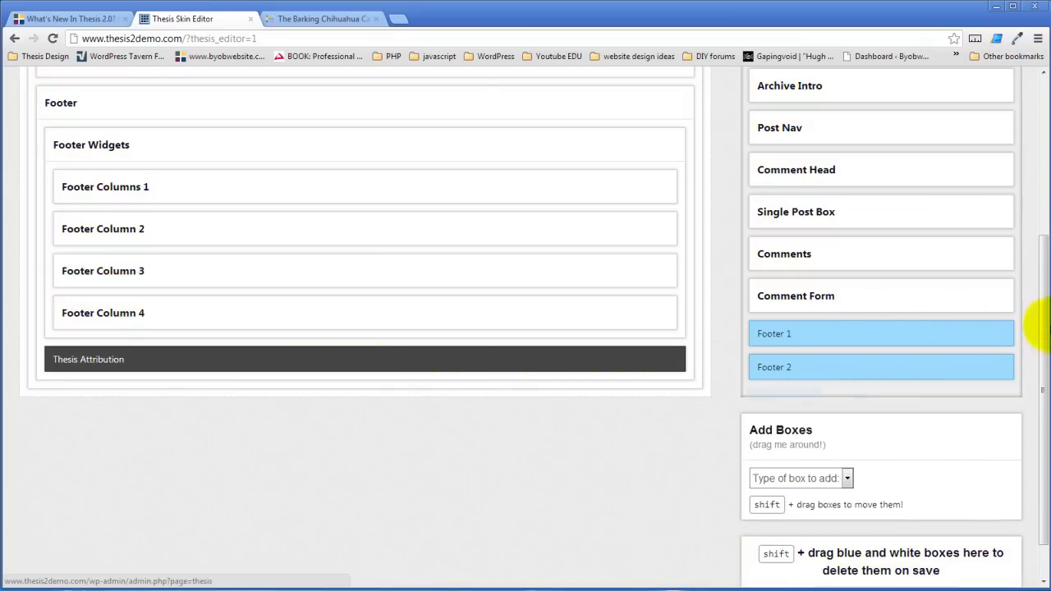
{"action": "left_click_drag", "start_coordinate": [915, 361], "coordinate": [659, 253]}
{"action": "mouse_move", "coordinate": [957, 328]}
{"action": "left_mouse_down"}
{"action": "mouse_move", "coordinate": [480, 223]}
{"action": "mouse_move", "coordinate": [493, 249]}
{"action": "left_mouse_up"}
{"action": "scroll", "coordinate": [509, 469], "scroll_direction": "up", "scroll_amount": 3}
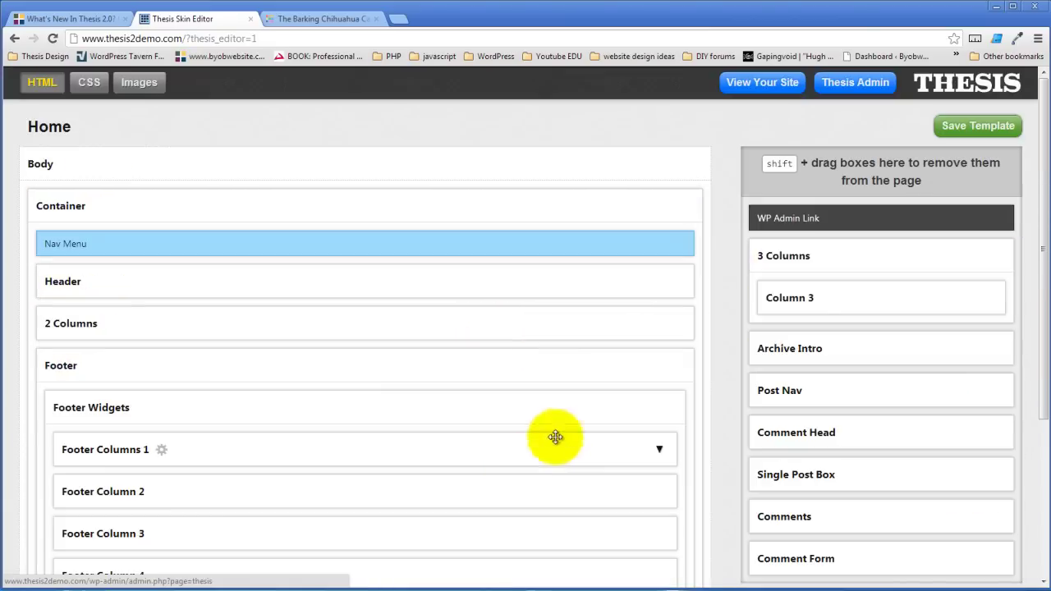
- Save the Home template and confirm the live site's footer shows four widget columns
{"action": "left_click", "coordinate": [965, 127]}
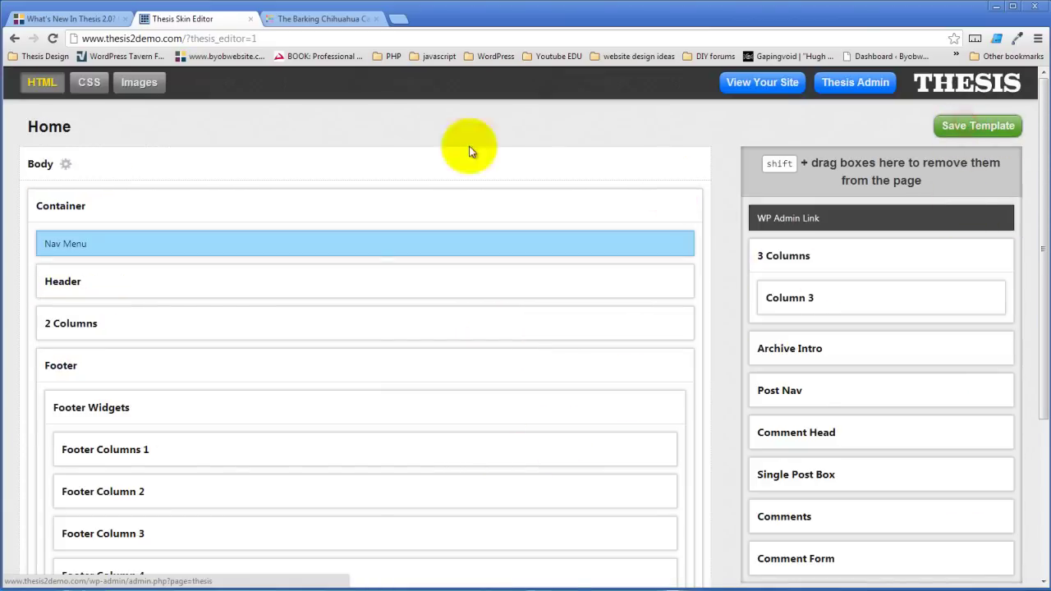
{"action": "left_click", "coordinate": [323, 19]}
{"action": "scroll", "coordinate": [282, 277], "scroll_direction": "up", "scroll_amount": 2}
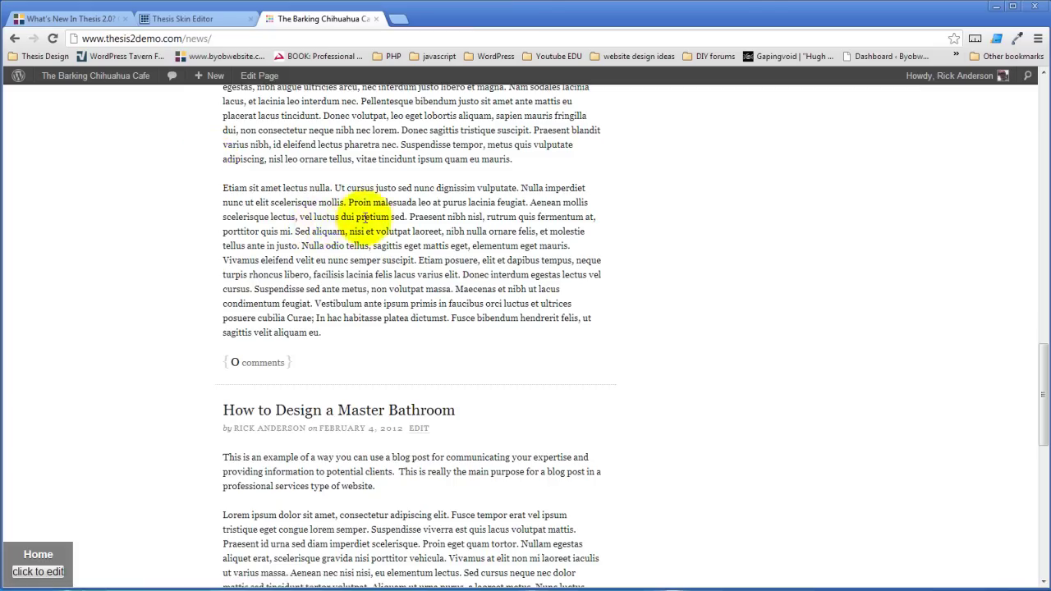
{"action": "scroll", "coordinate": [504, 235], "scroll_direction": "down", "scroll_amount": 5}
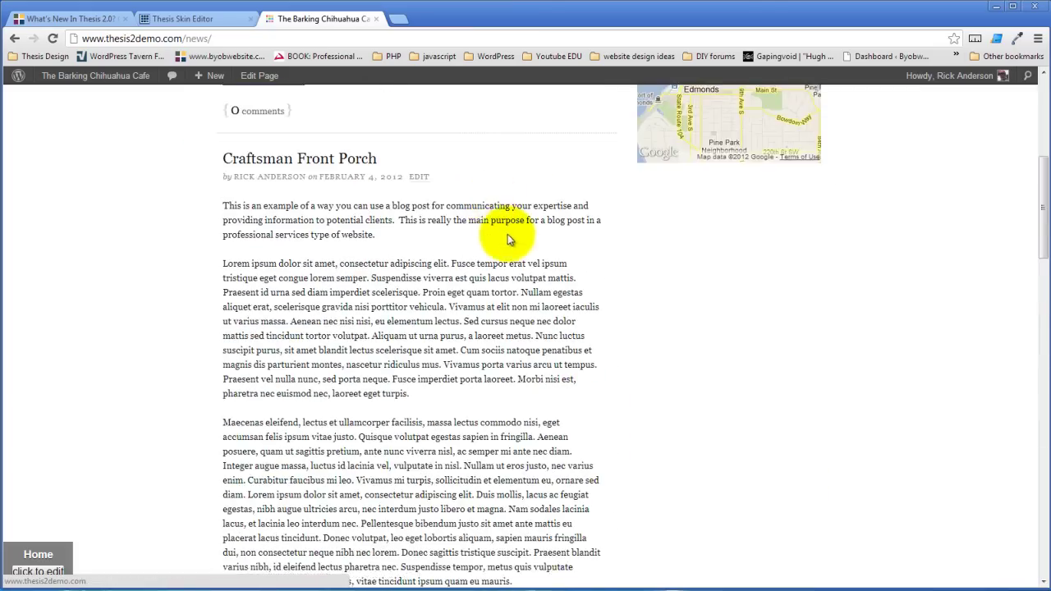
{"action": "scroll", "coordinate": [481, 235], "scroll_direction": "down", "scroll_amount": 2}
{"action": "scroll", "coordinate": [496, 264], "scroll_direction": "down", "scroll_amount": 5}
{"action": "scroll", "coordinate": [496, 264], "scroll_direction": "down", "scroll_amount": 1}
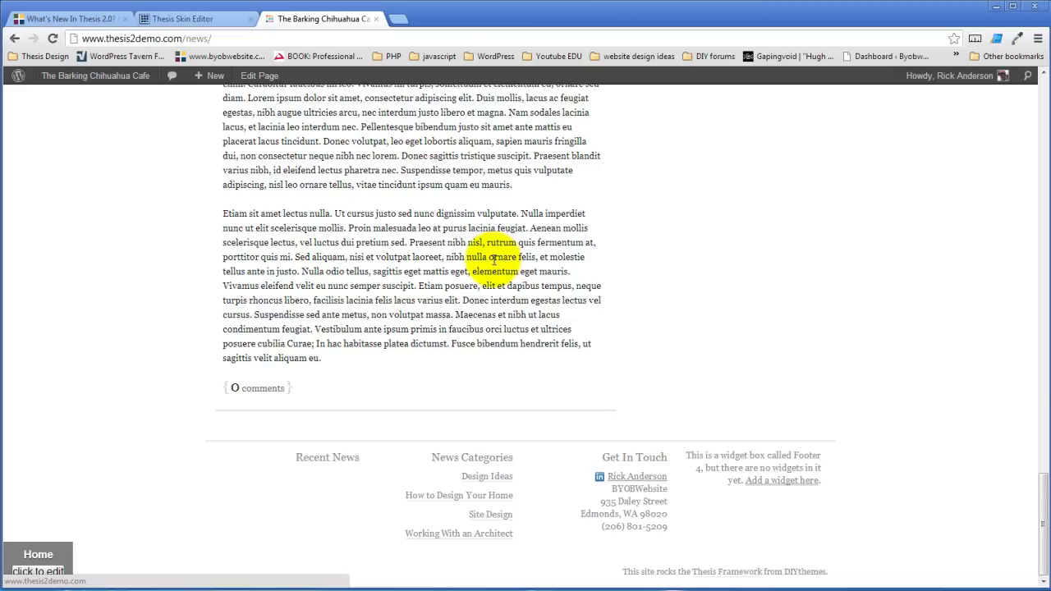
{"action": "scroll", "coordinate": [493, 260], "scroll_direction": "up", "scroll_amount": 4}
{"action": "scroll", "coordinate": [493, 260], "scroll_direction": "down", "scroll_amount": 1}
{"action": "scroll", "coordinate": [493, 260], "scroll_direction": "down", "scroll_amount": 3}
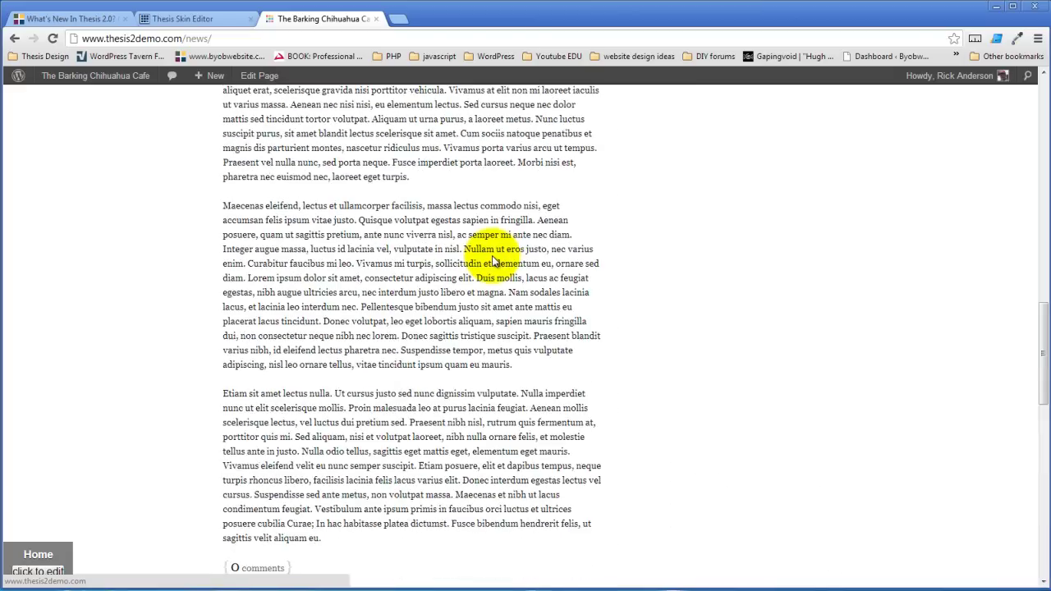
{"action": "scroll", "coordinate": [484, 255], "scroll_direction": "up", "scroll_amount": 5}
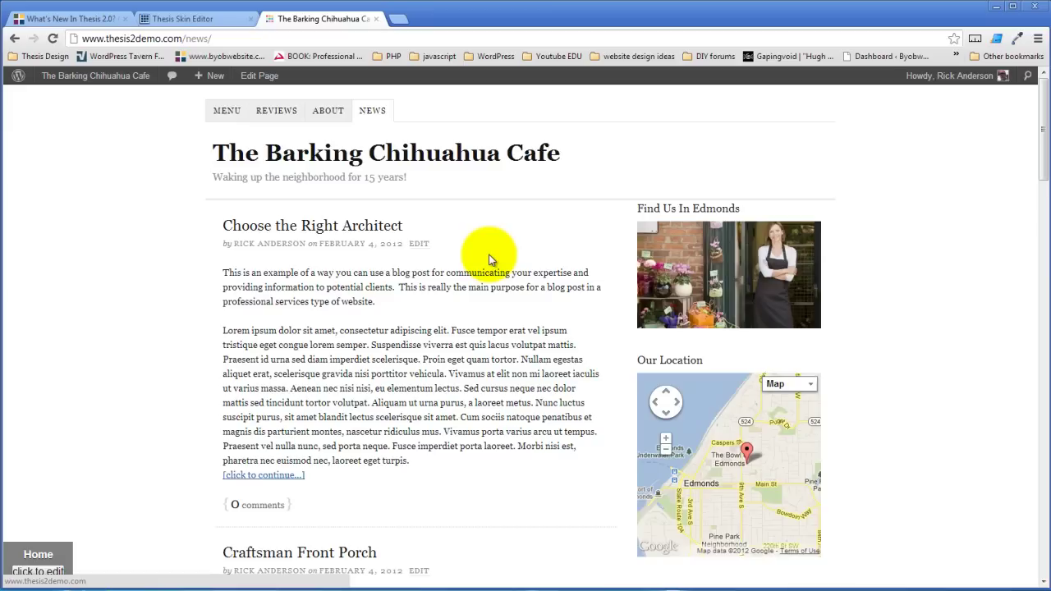
{"action": "left_click", "coordinate": [212, 20]}
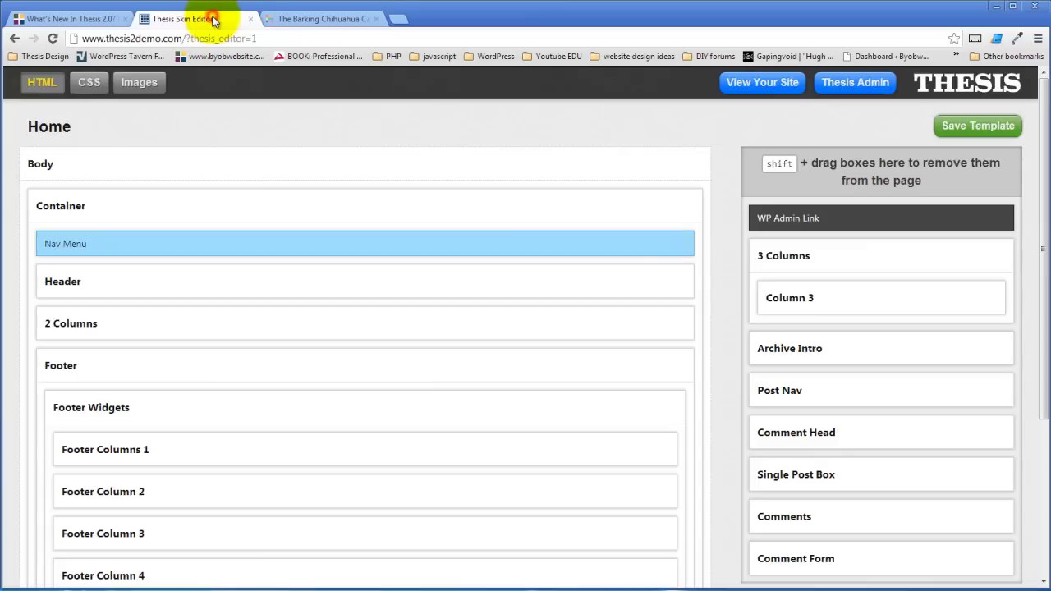